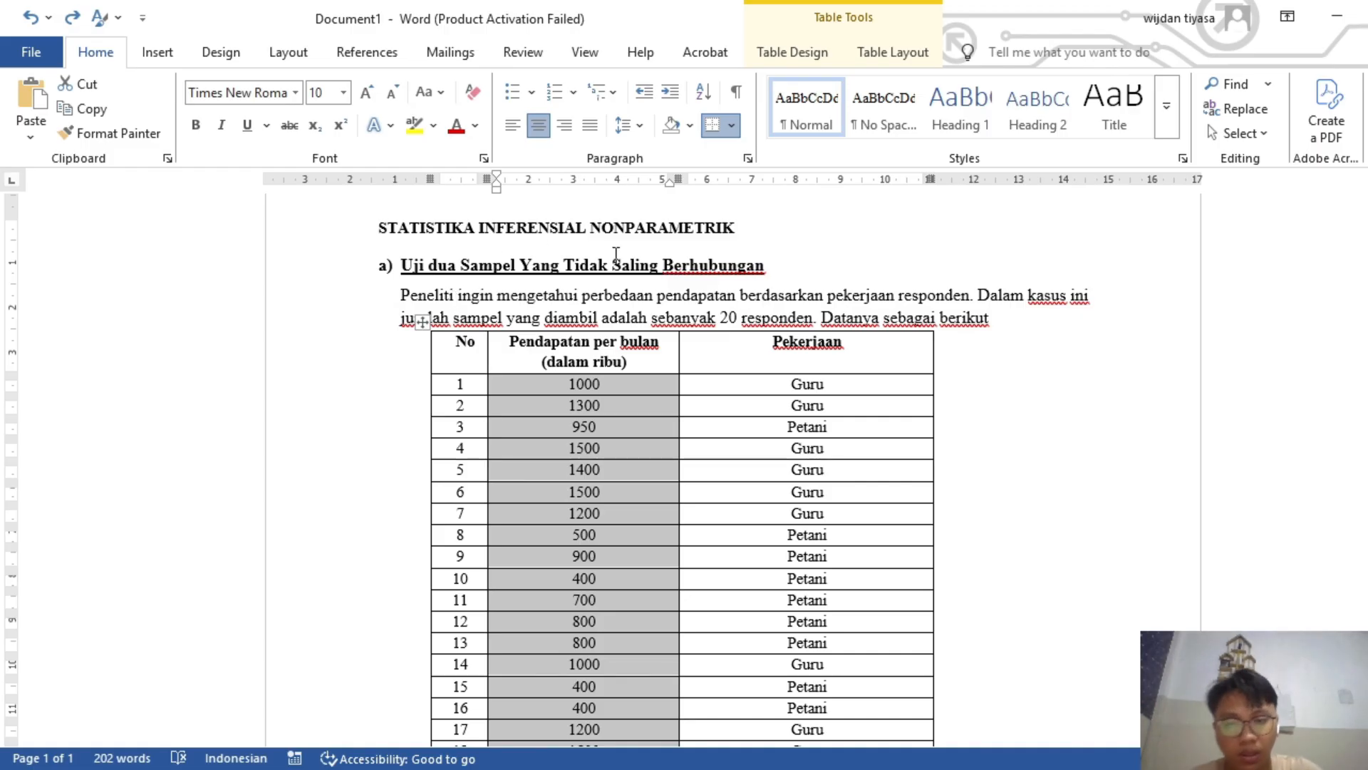
- Review the exercise on two unrelated samples and its table of monthly income and occupation for 20 respondents
click(820, 318)
scroll(827, 314, down, 2)
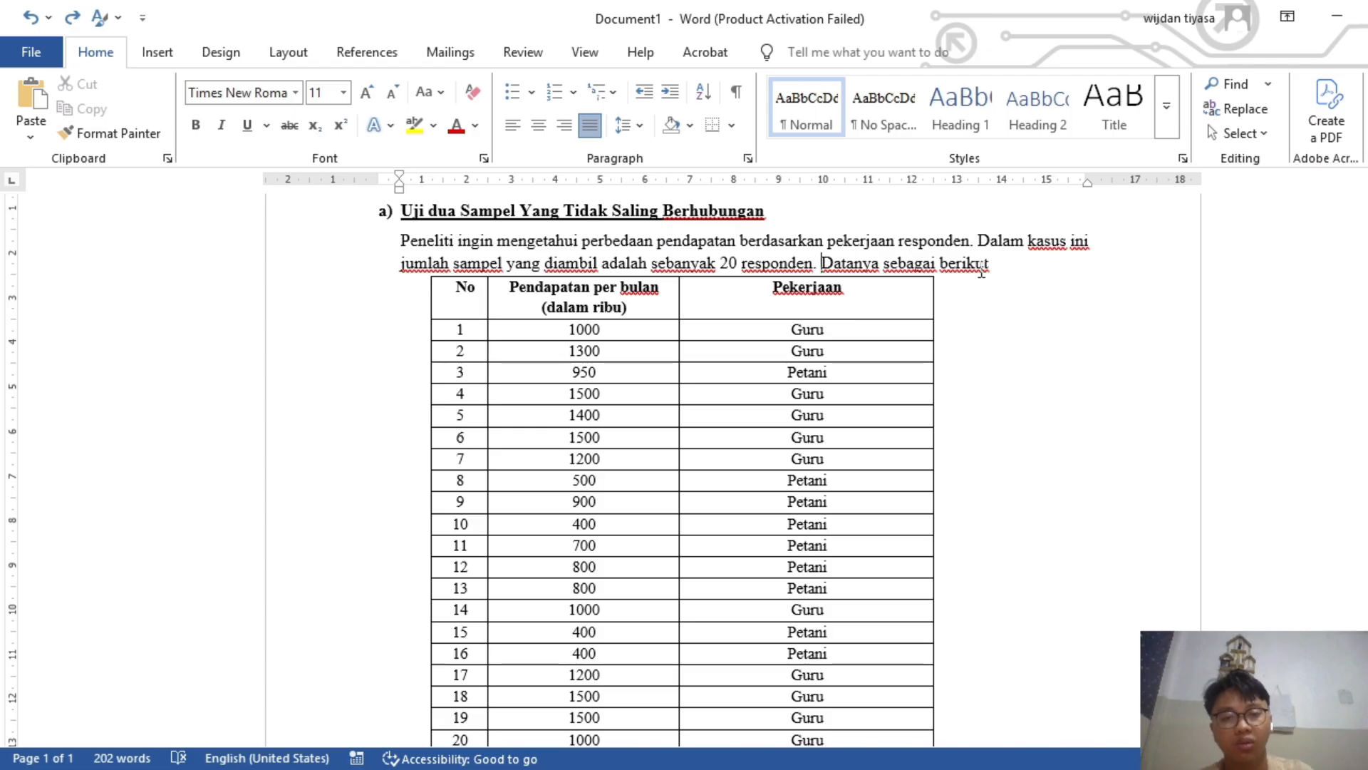
scroll(611, 345, down, 3)
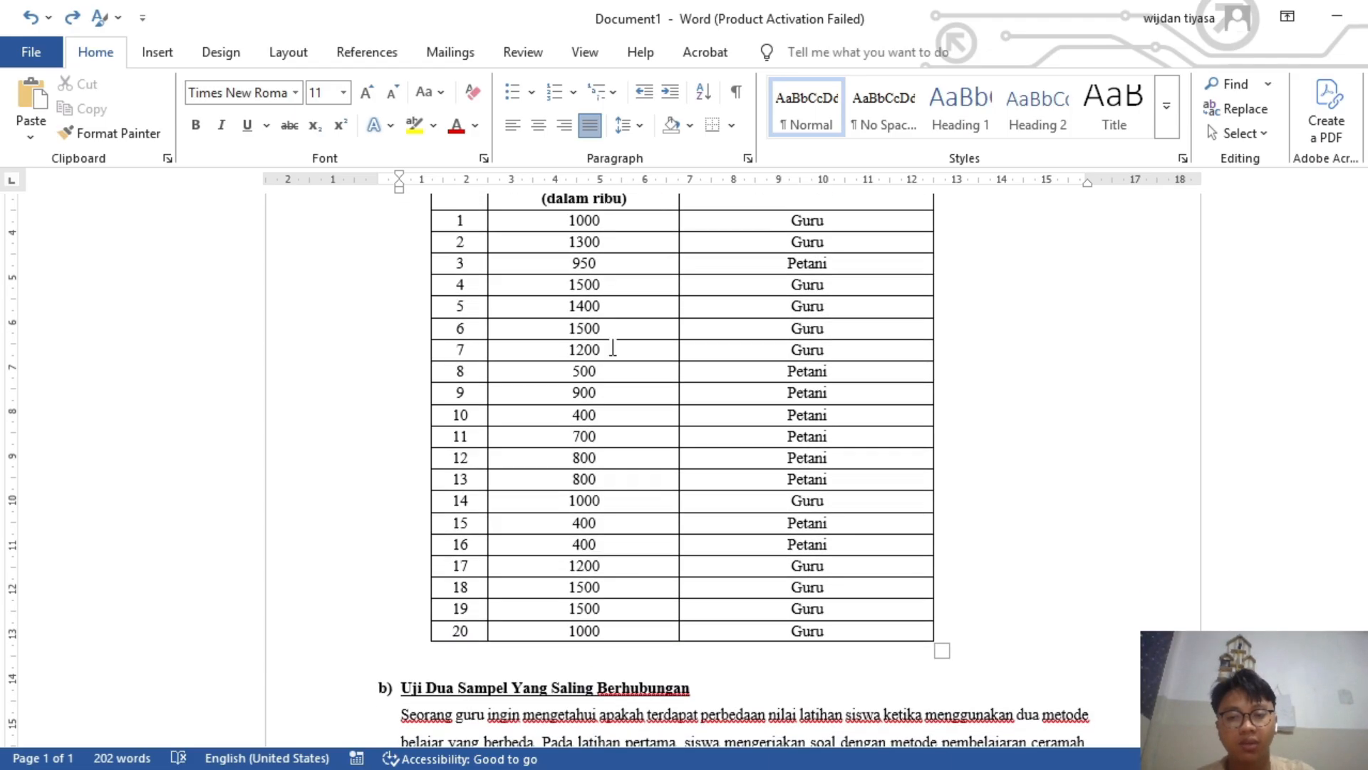
scroll(623, 345, up, 3)
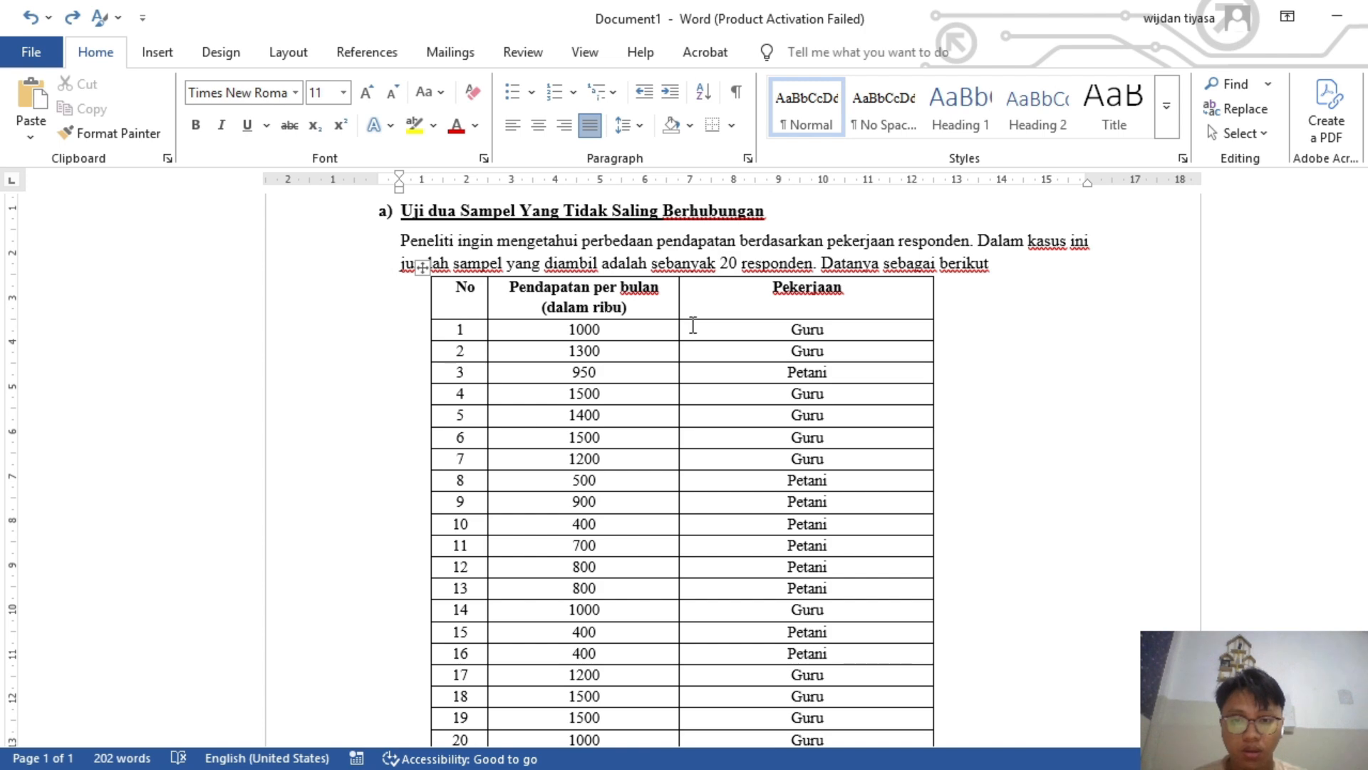
scroll(693, 320, down, 5)
scroll(649, 325, up, 4)
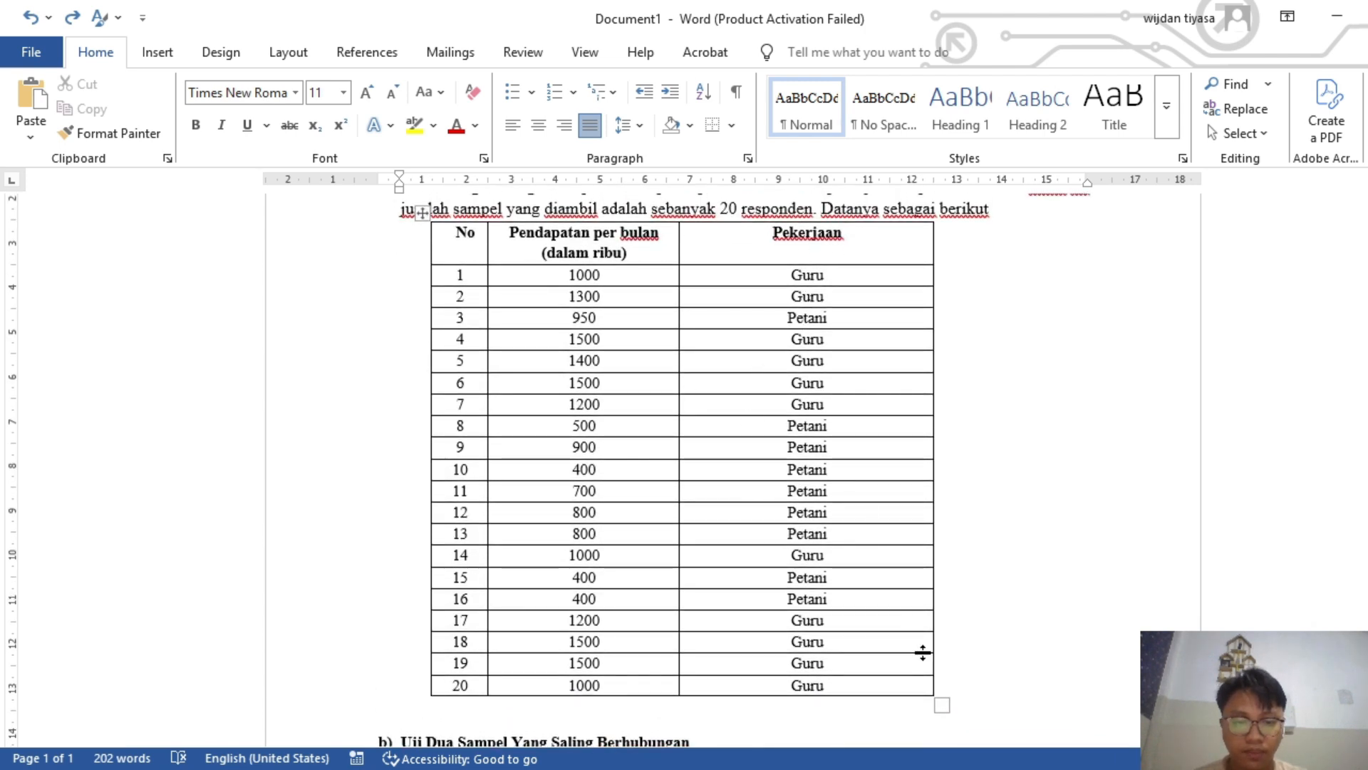
- Switch to the SPSS data editor and define two variables named PD and PK
mouse_move(918, 768)
click(1008, 707)
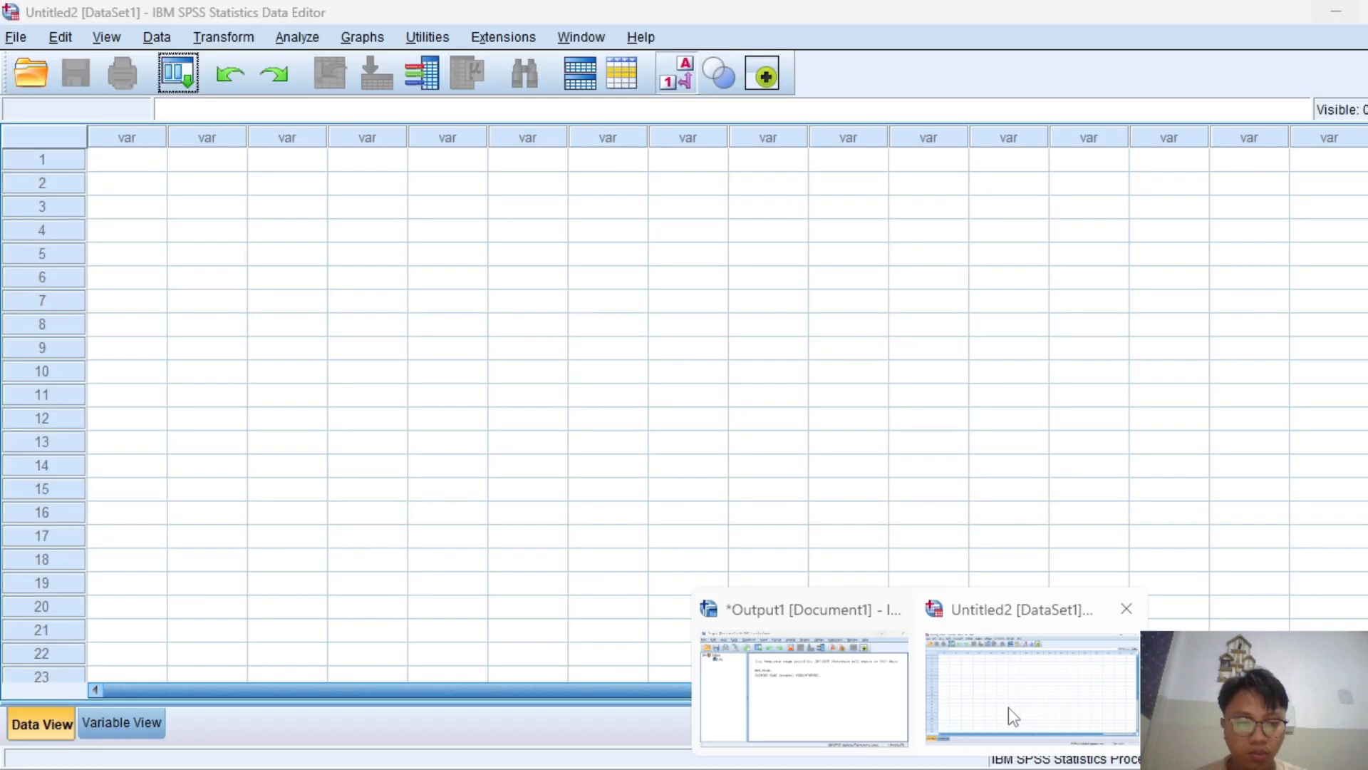
click(108, 727)
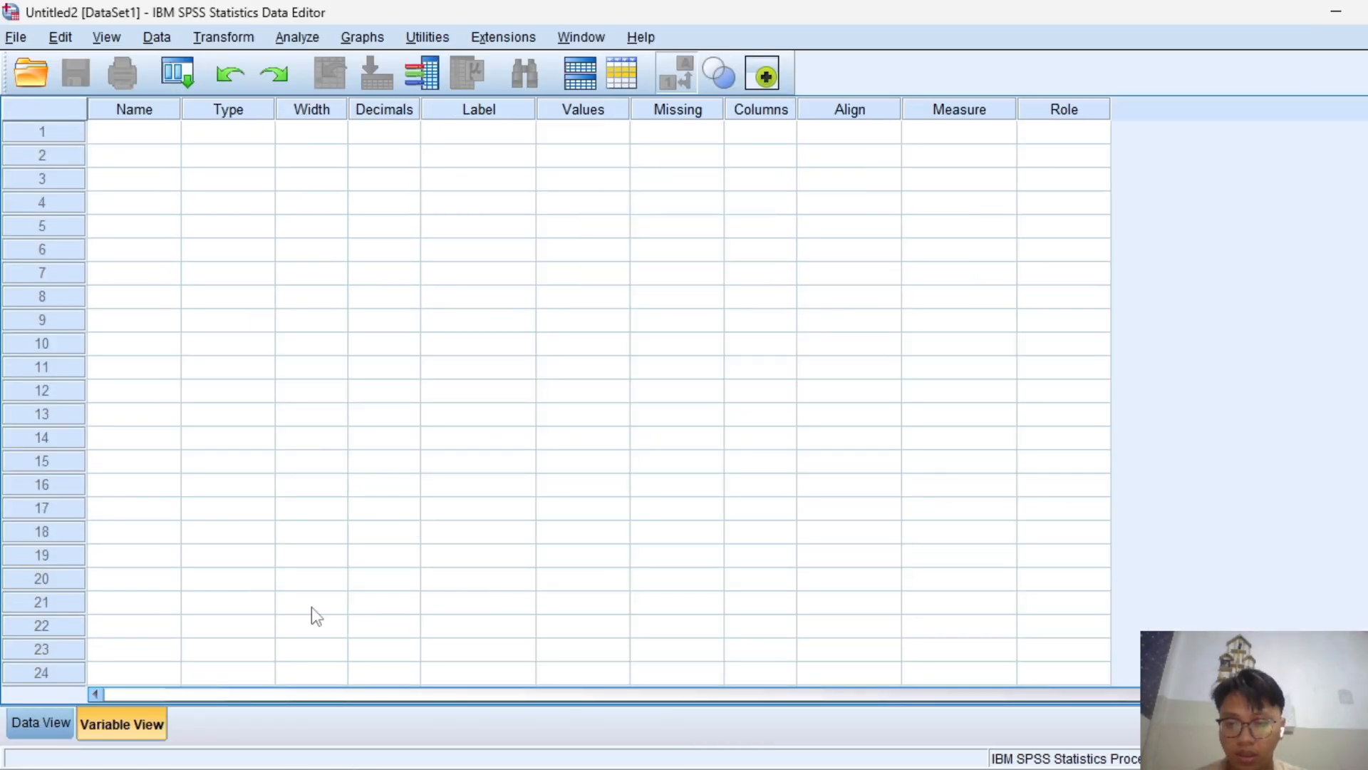
click(107, 131)
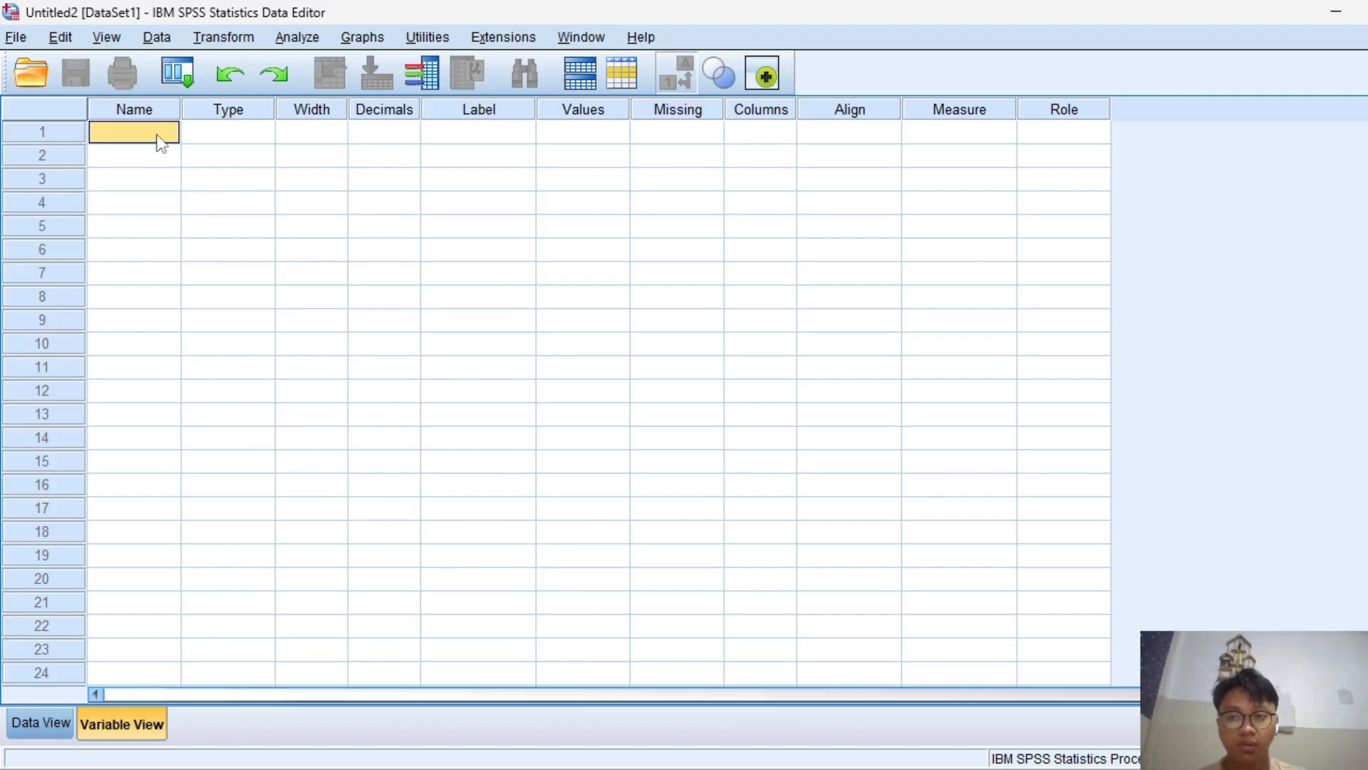
text(PD)
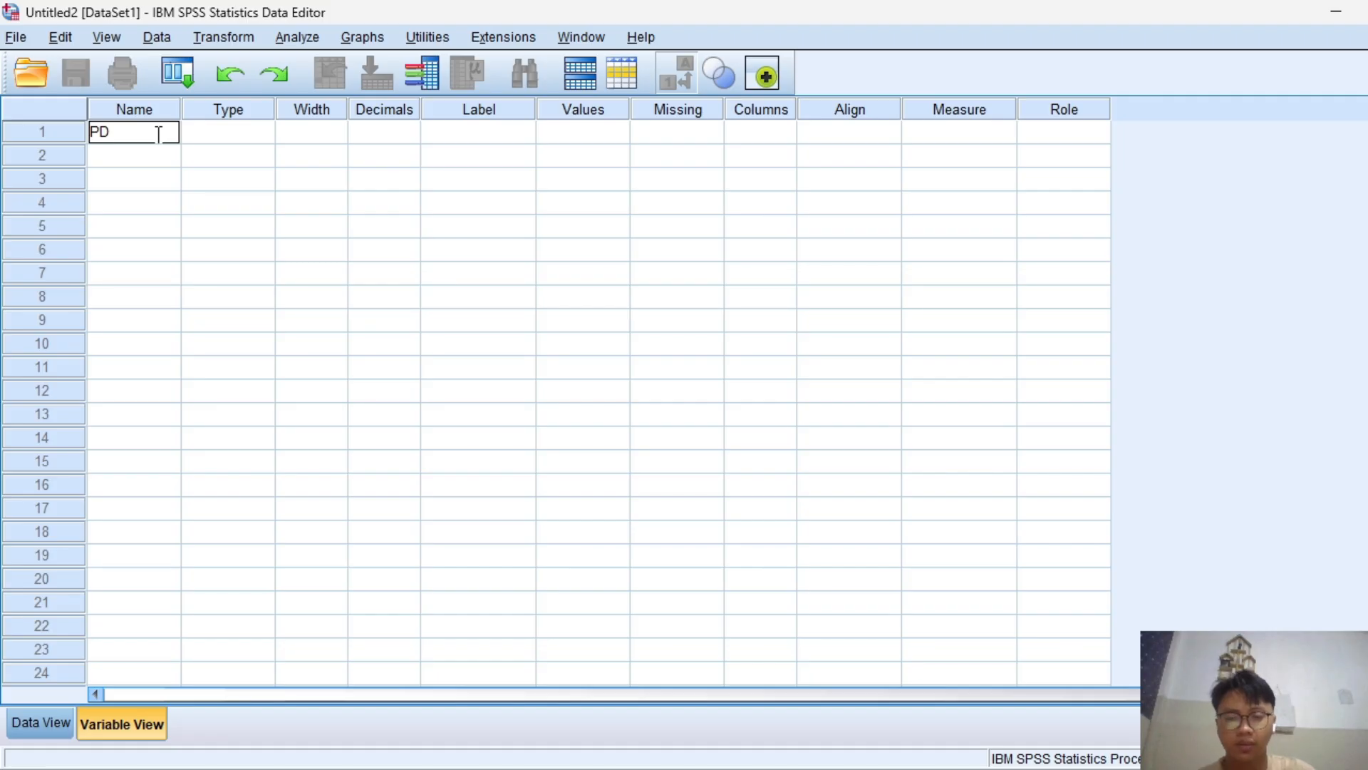
key(Return)
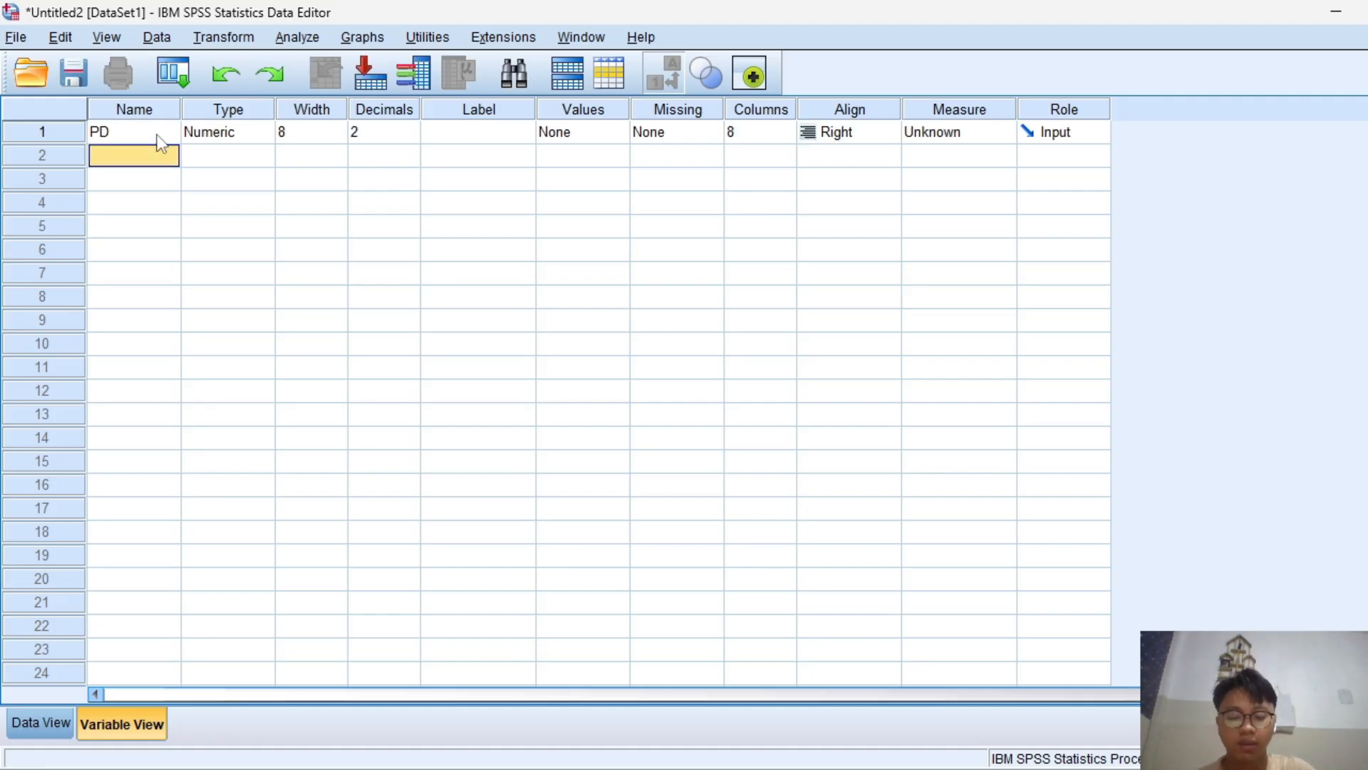
text(PK)
key(Tab)
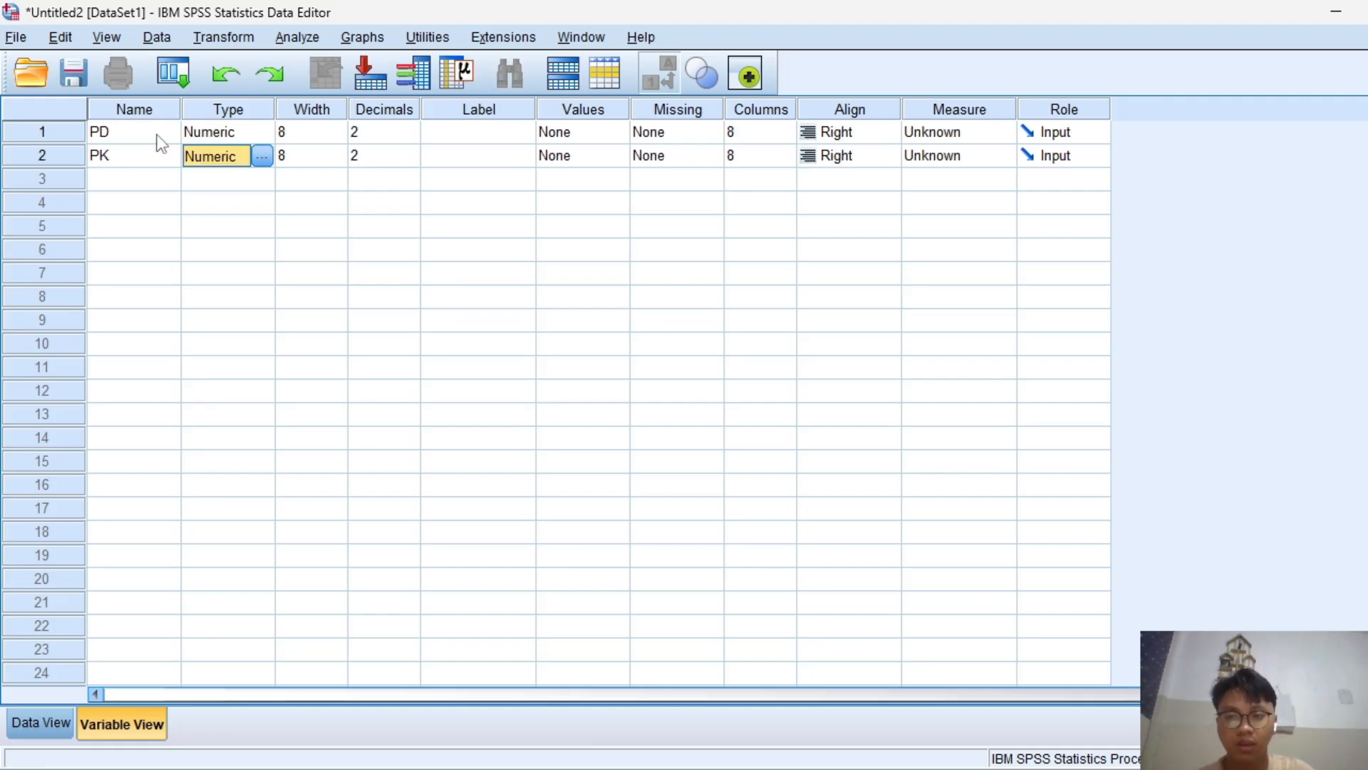
- Set the decimals of both PD and PK to 0
key(Up)
key(Down)
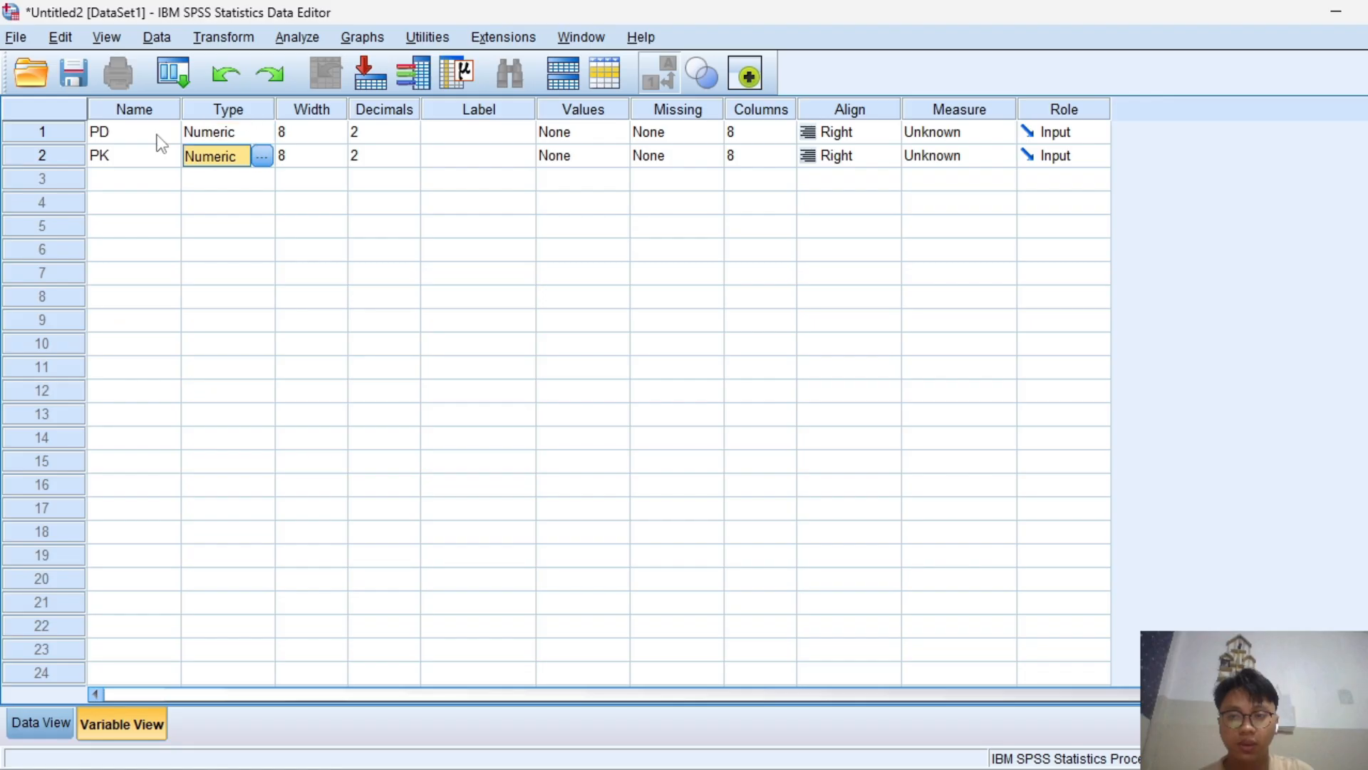
key(Right)
key(Up)
key(Left)
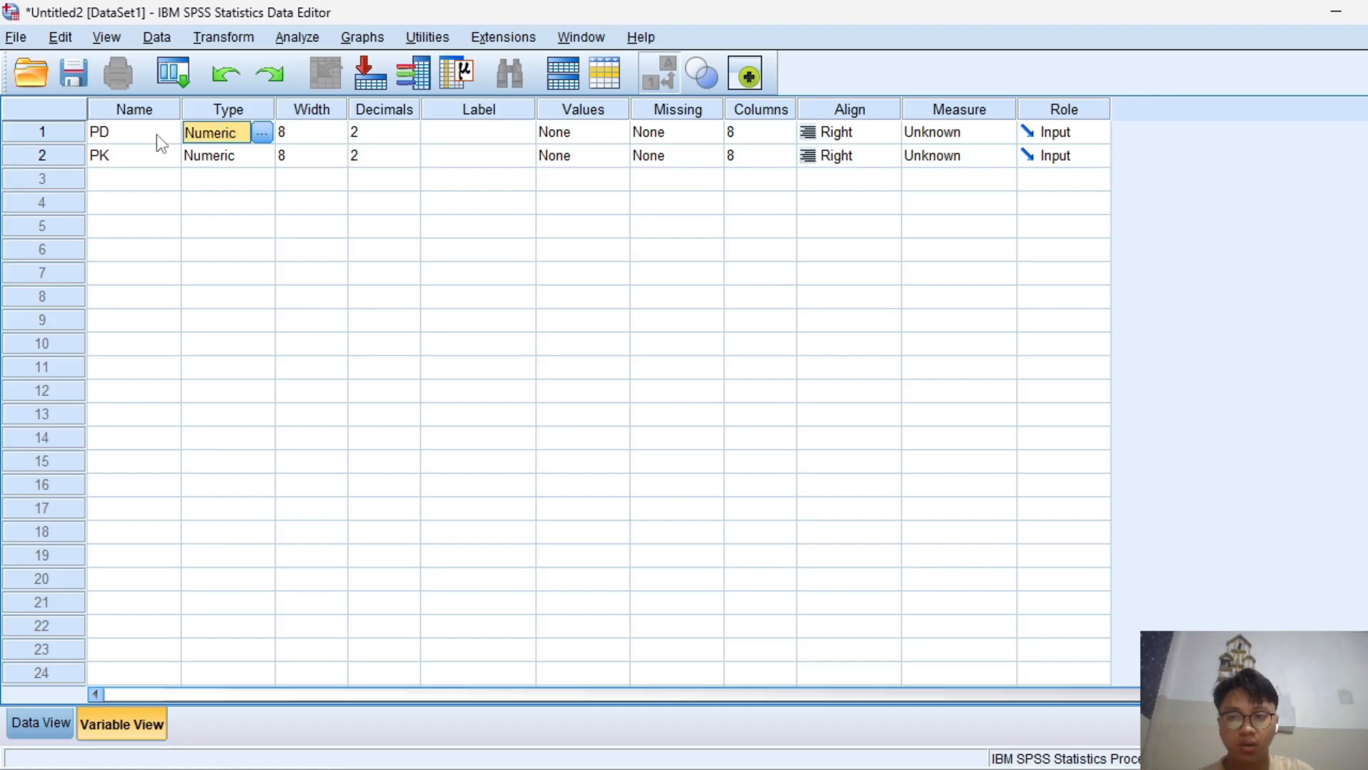
key(Right)
key(Right)
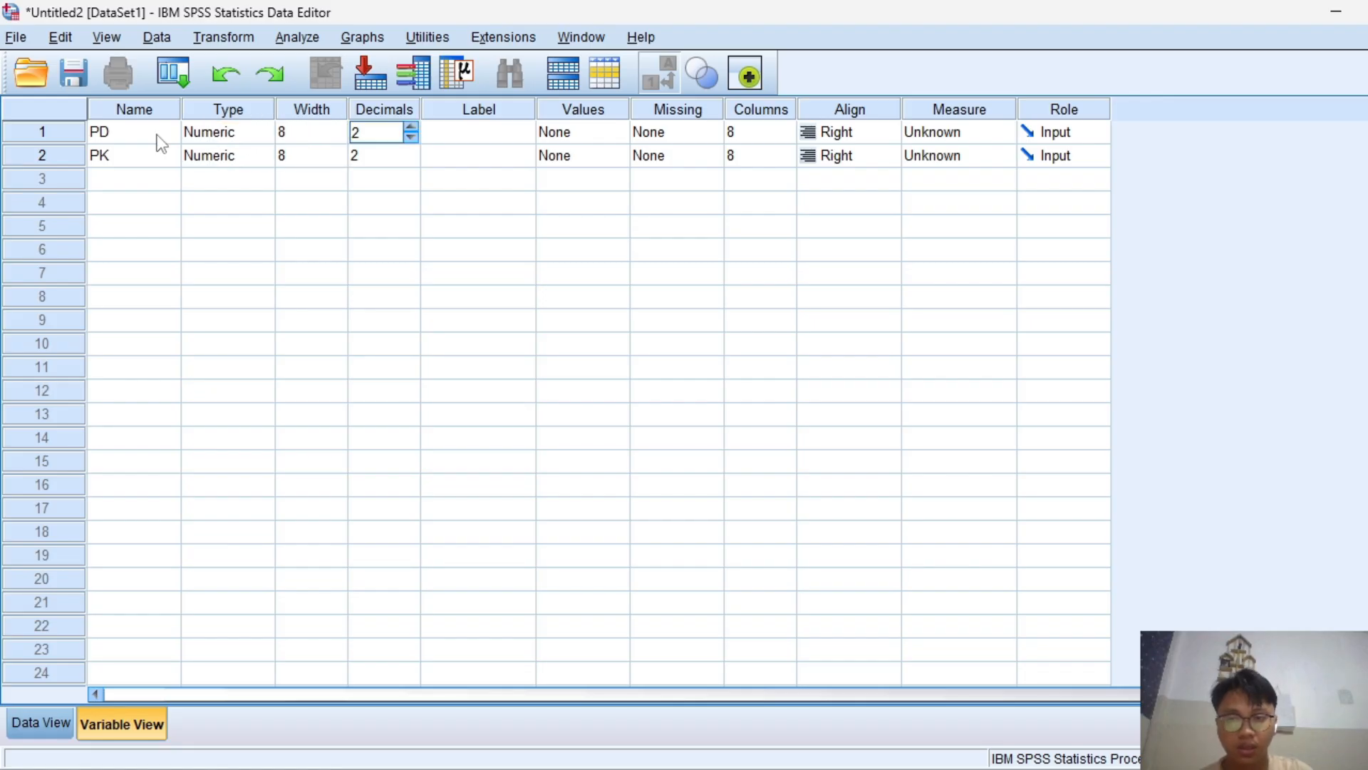
click(411, 137)
click(409, 156)
click(410, 161)
- Label the PD variable Pendapatan and the PK variable Pekerjaan
click(462, 137)
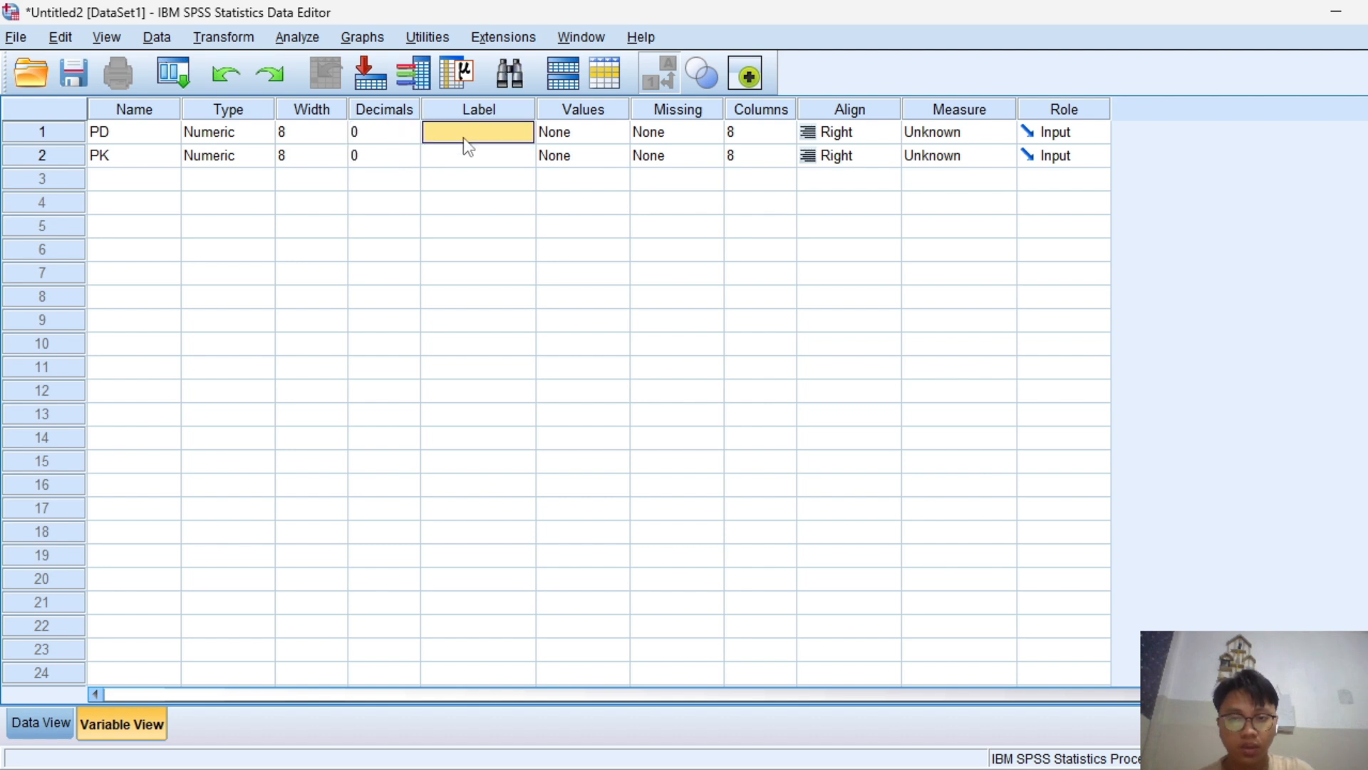
text(Pendapatan)
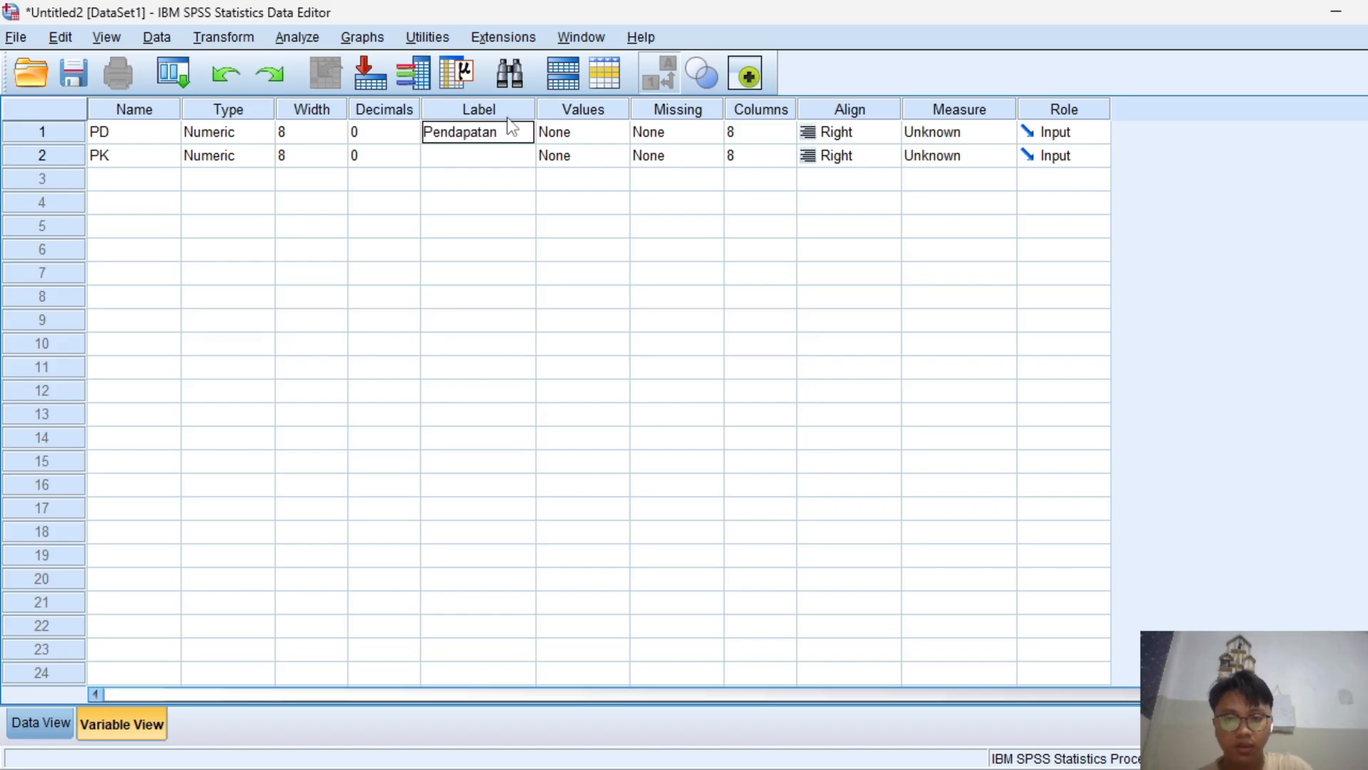
key(Return)
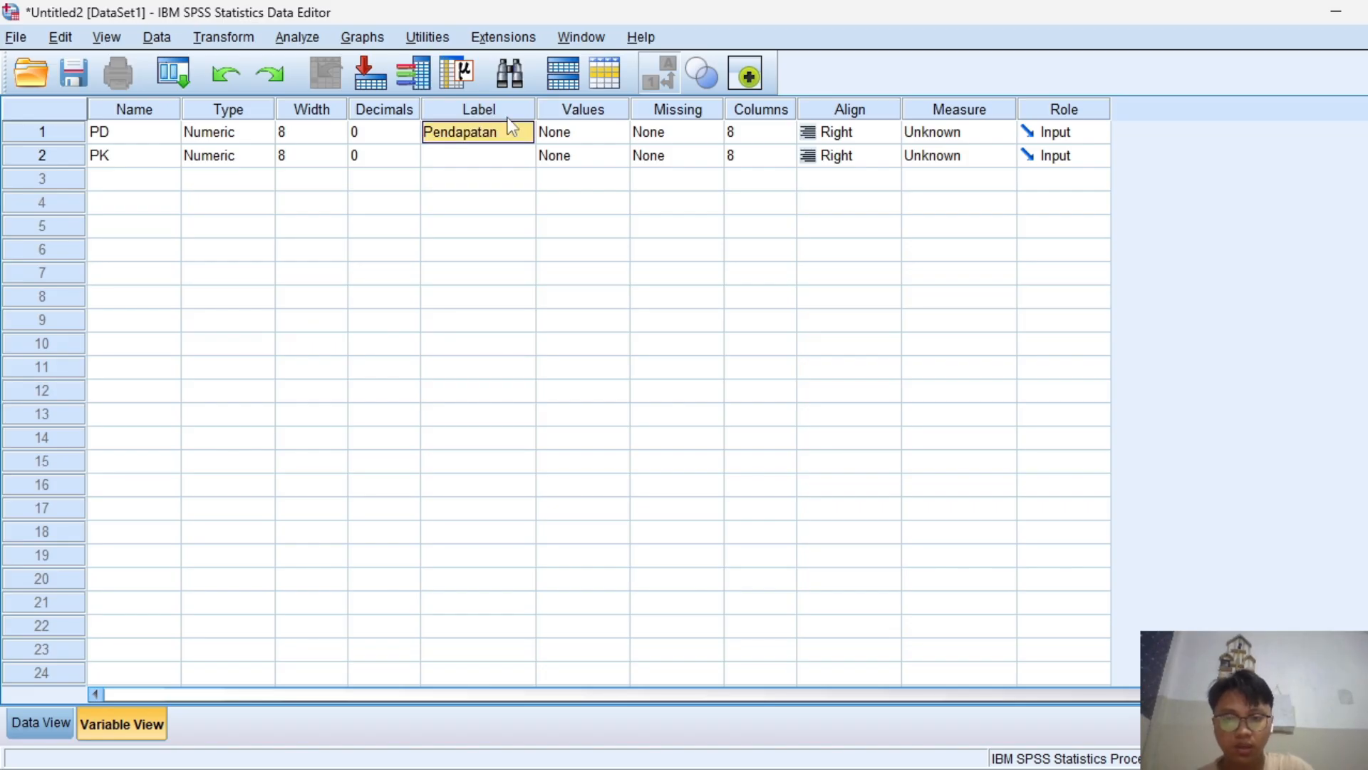
text(Pekerjaan)
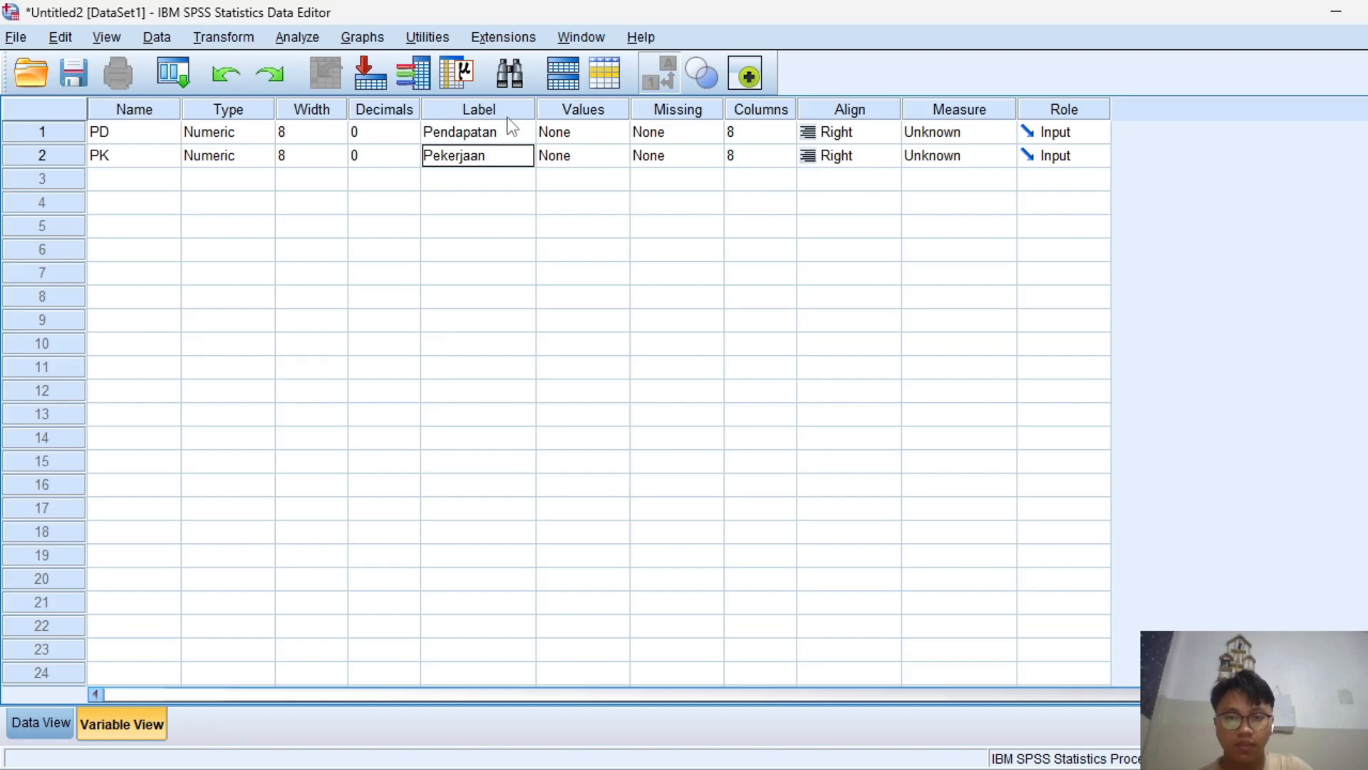
- Open the value labels of PK and check the occupation categories in the Word document's table
click(590, 133)
click(591, 152)
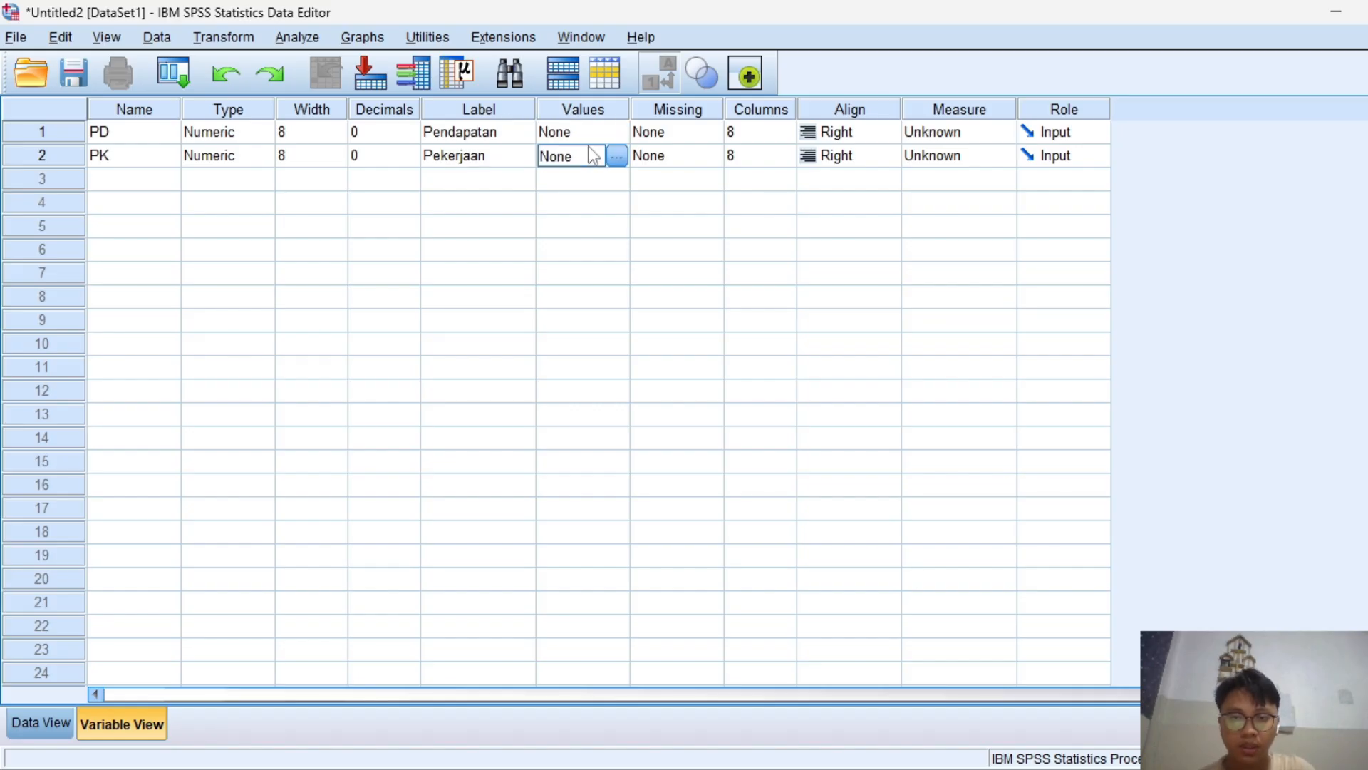
click(616, 156)
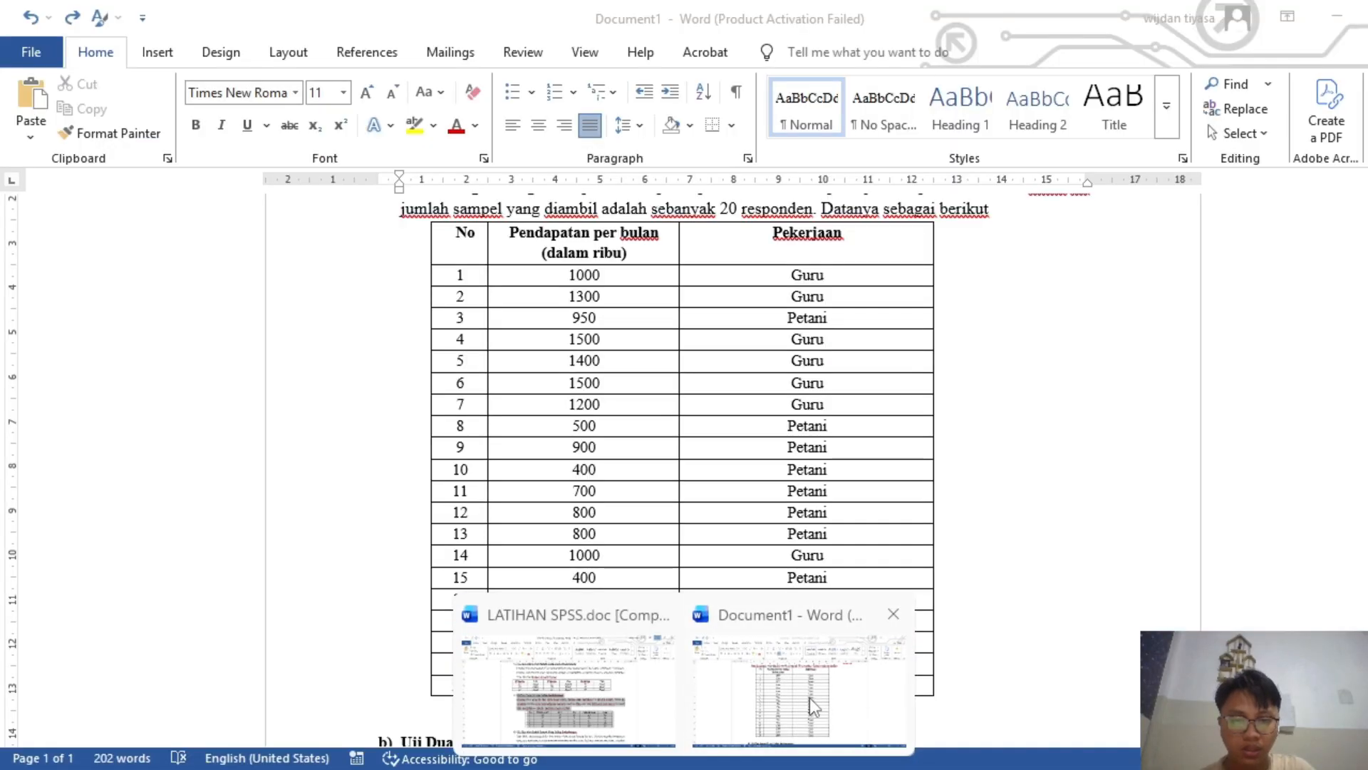
click(809, 699)
scroll(831, 357, up, 2)
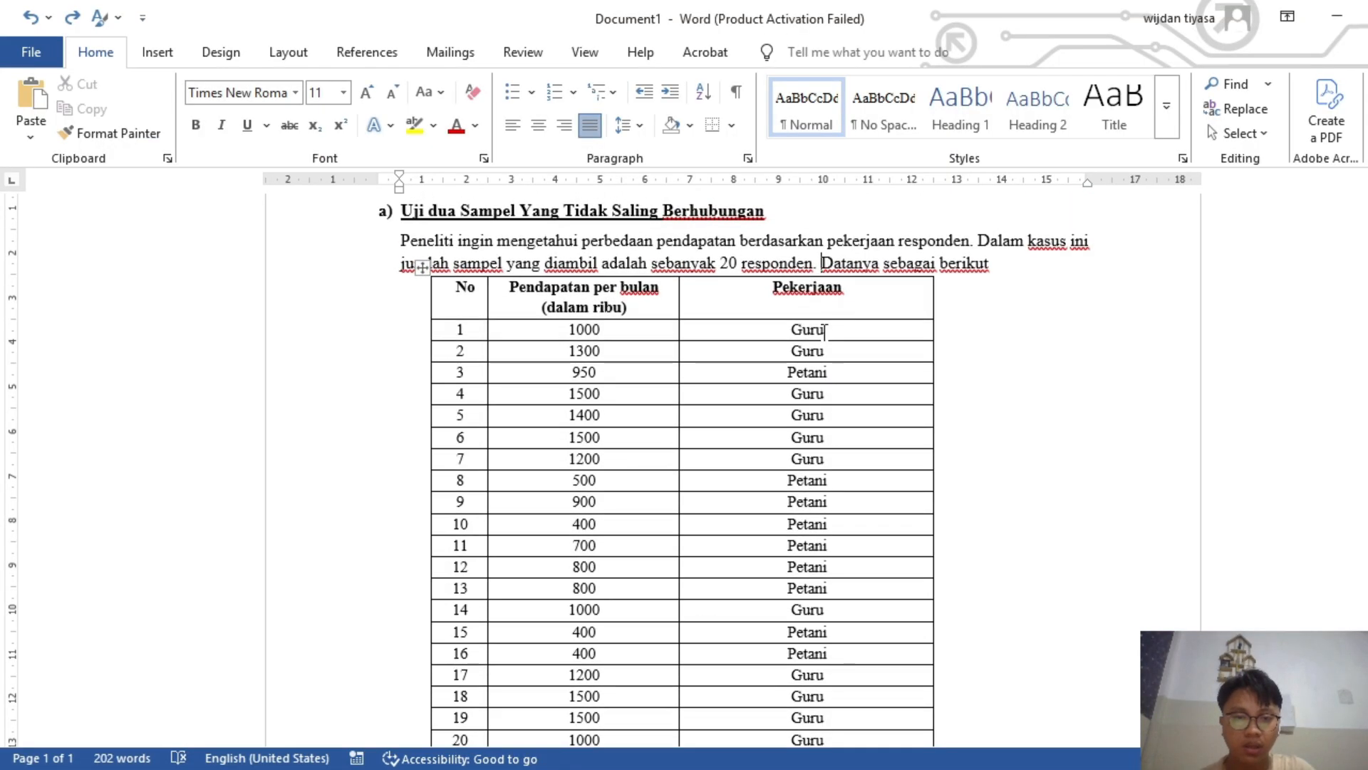
scroll(820, 346, down, 2)
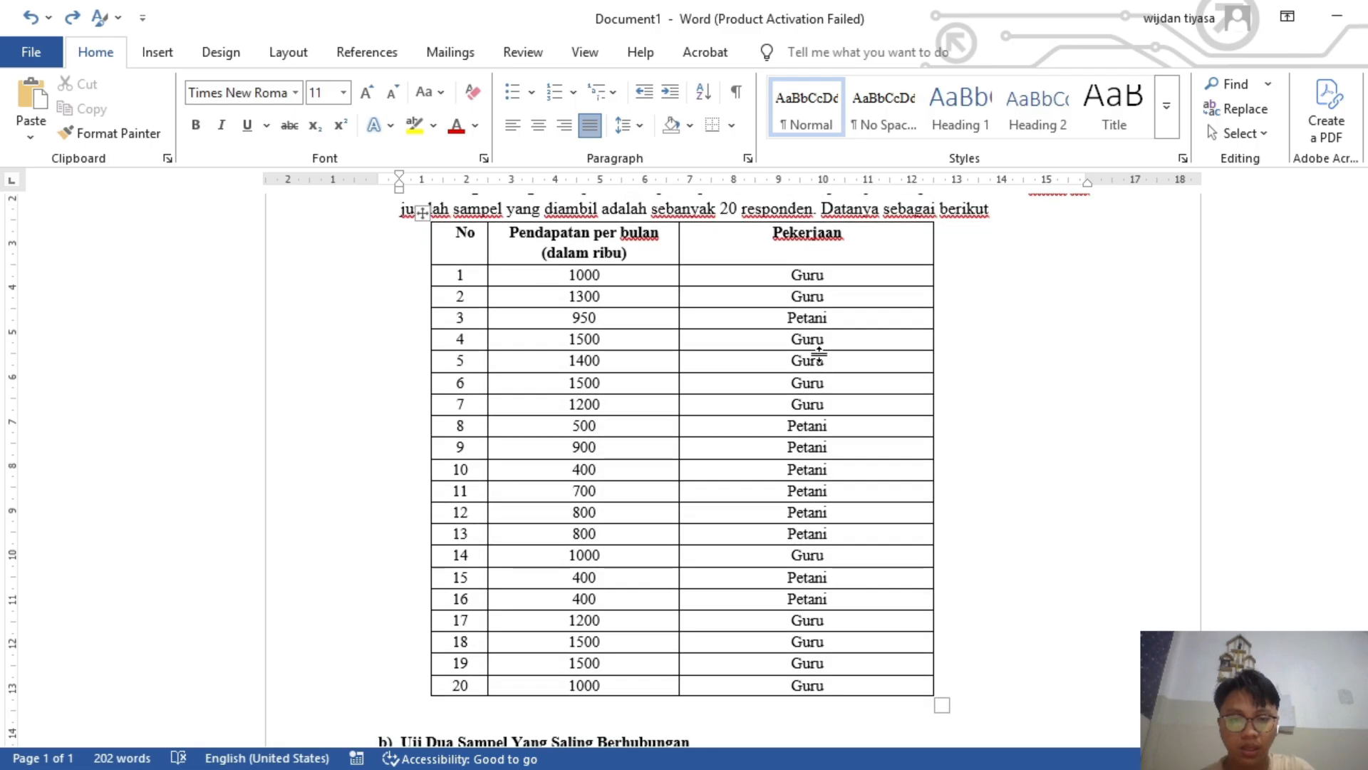
scroll(839, 513, up, 3)
scroll(839, 487, down, 2)
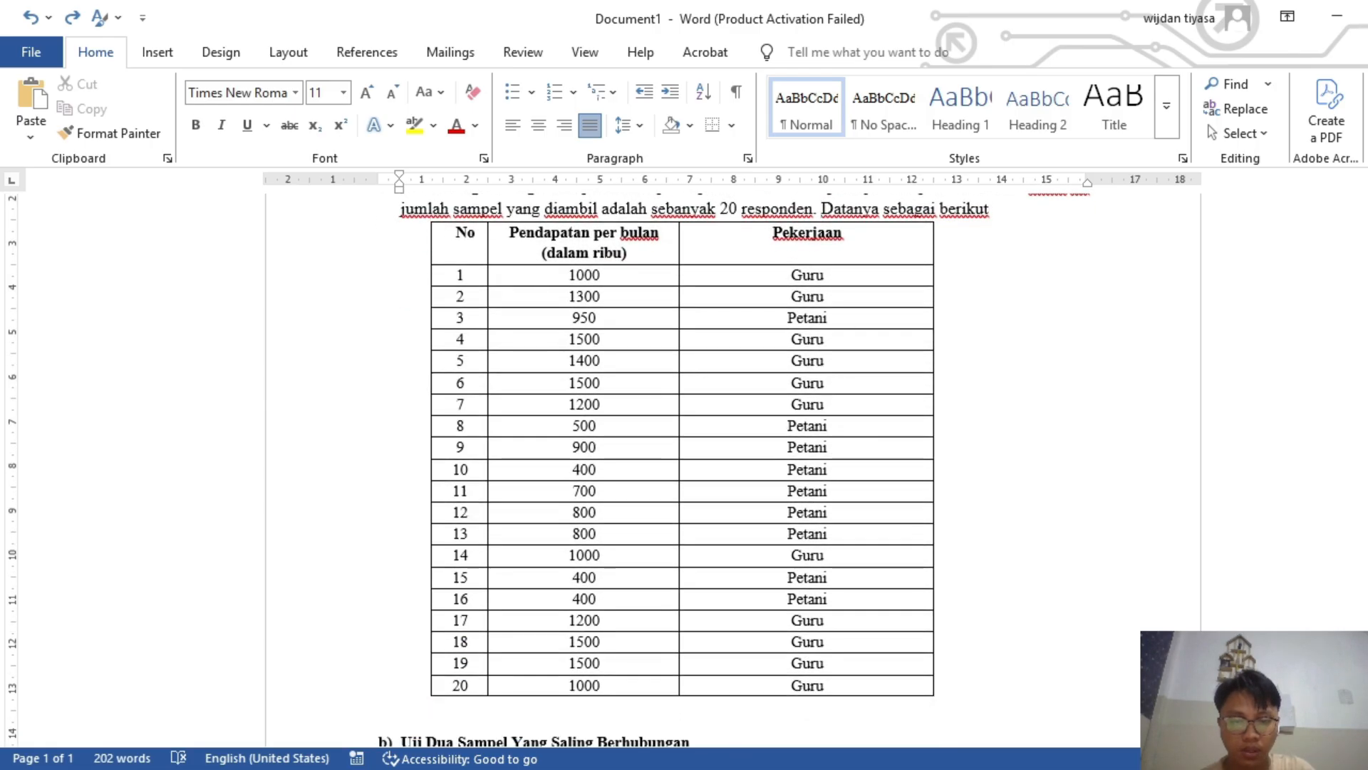
mouse_move(684, 757)
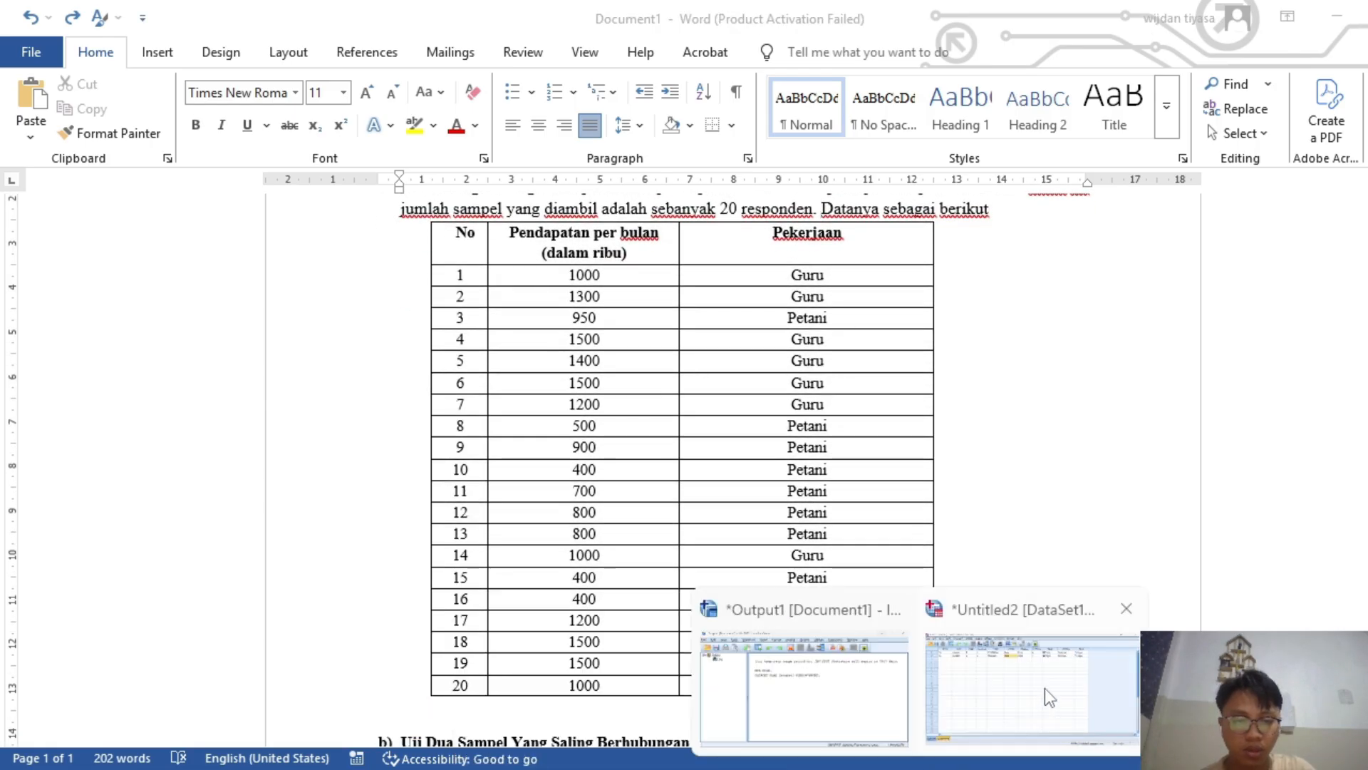
- Back in SPSS, define PK's value labels as 1 = Guru and 2 = Petani and accept them
click(1045, 687)
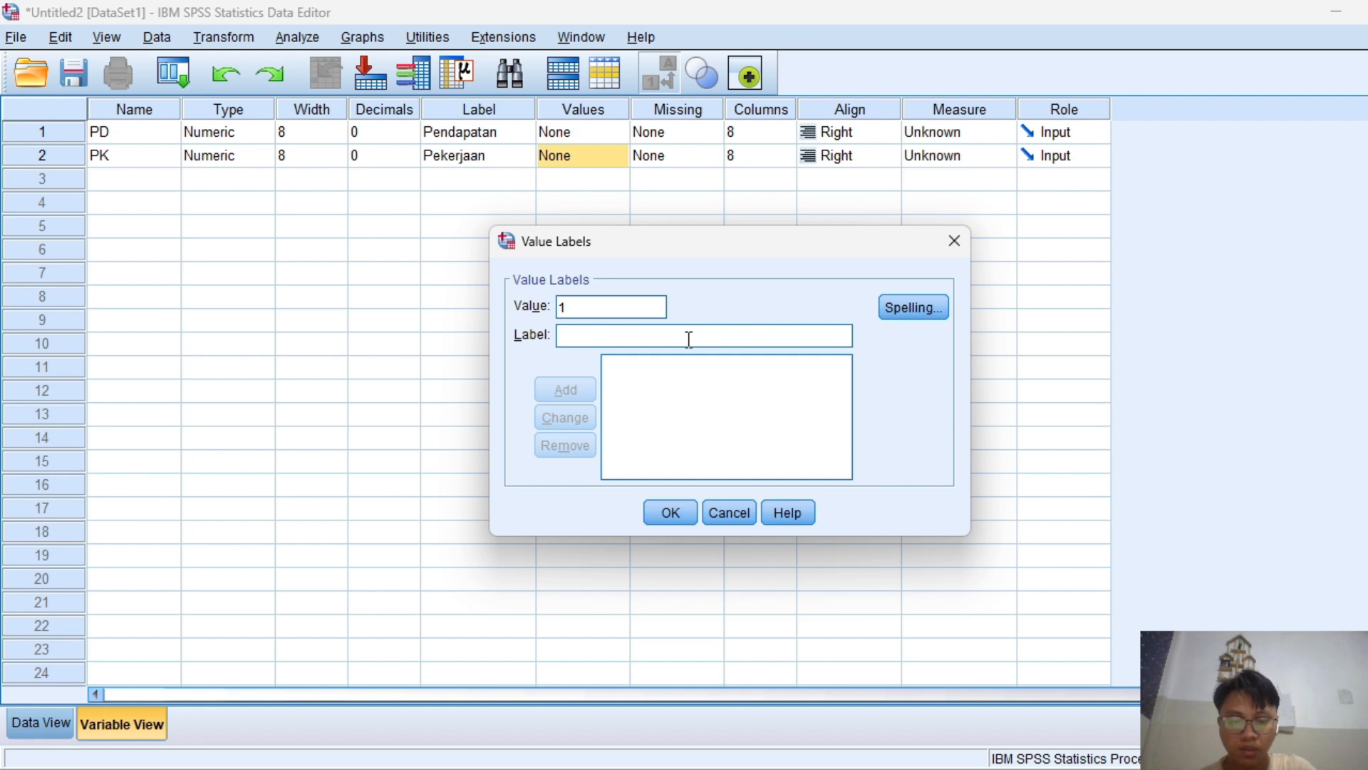
text(Guru)
click(574, 386)
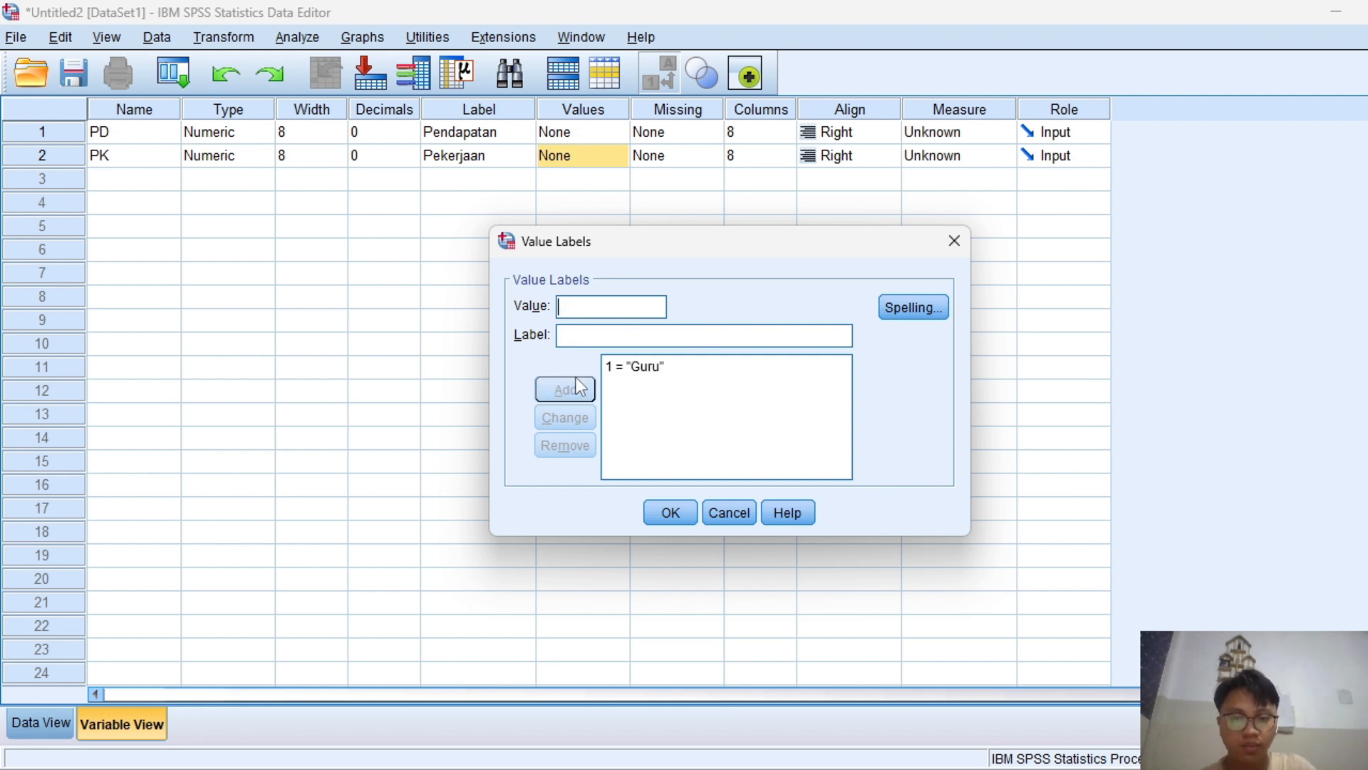
click(640, 335)
text(Petani)
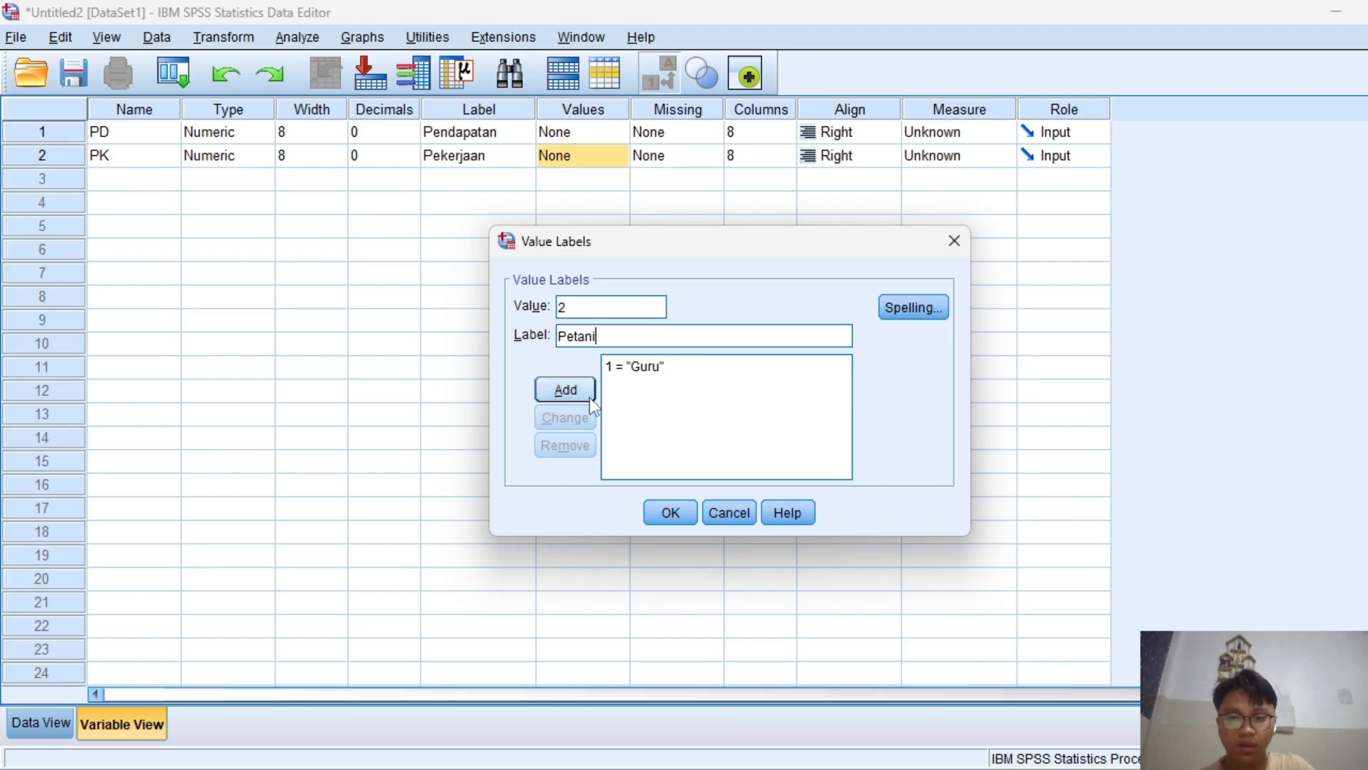
click(570, 394)
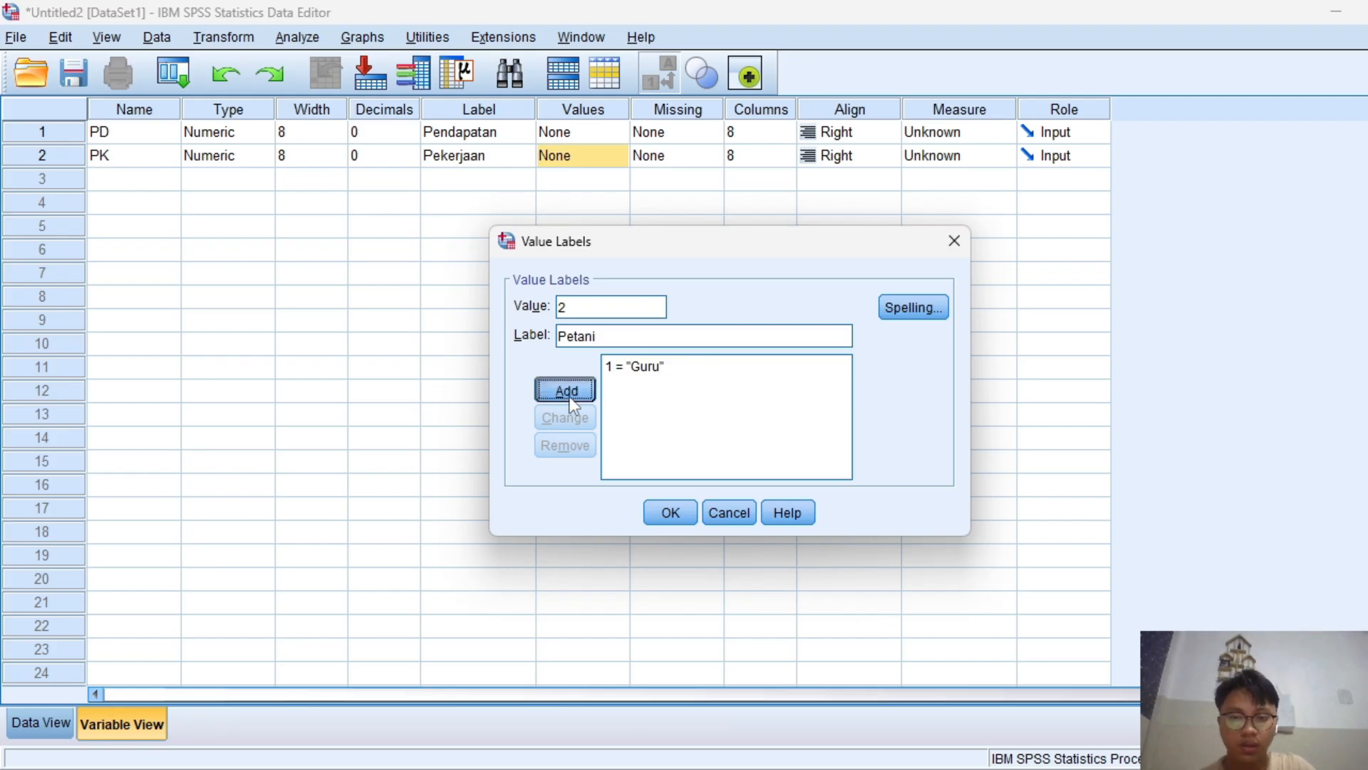
click(670, 513)
- Copy the 20 income values from the Word table into the PD column of the SPSS data, starting at row 1
click(49, 729)
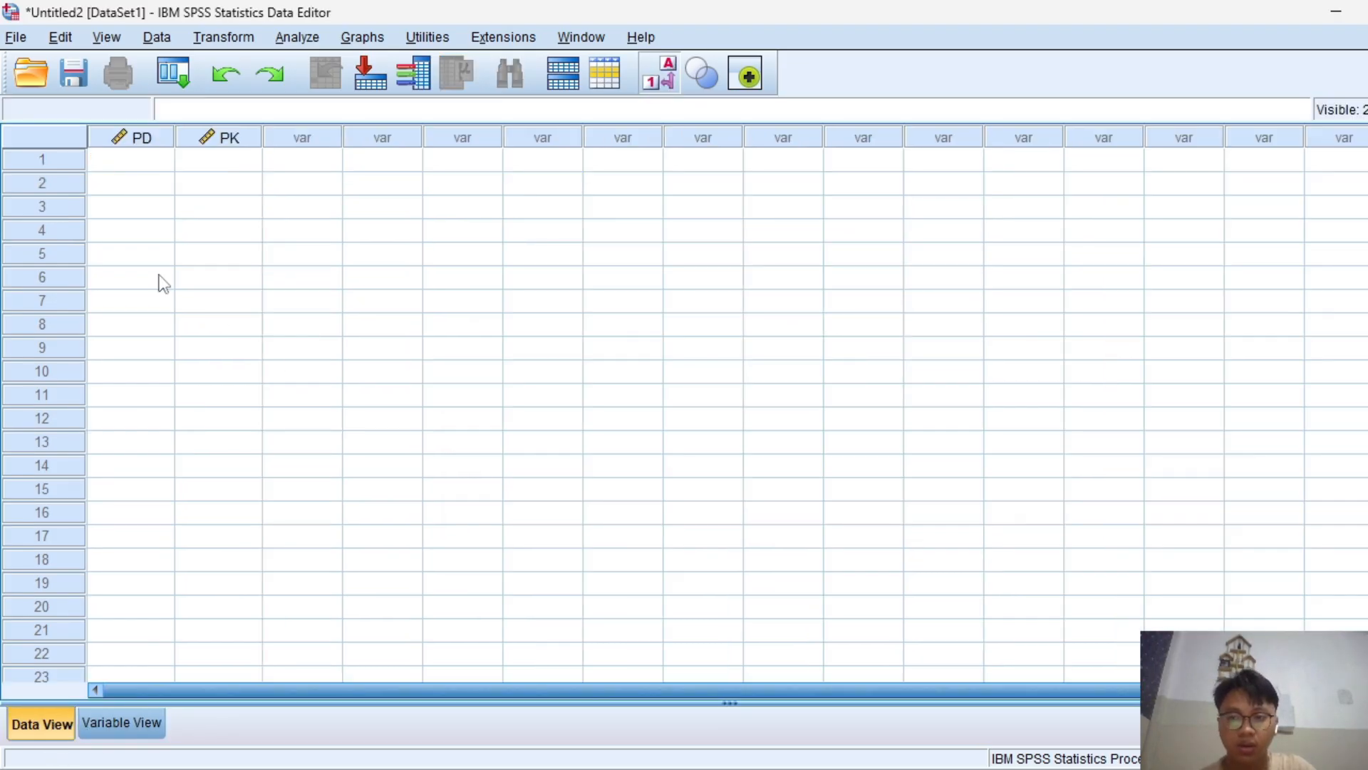
click(110, 159)
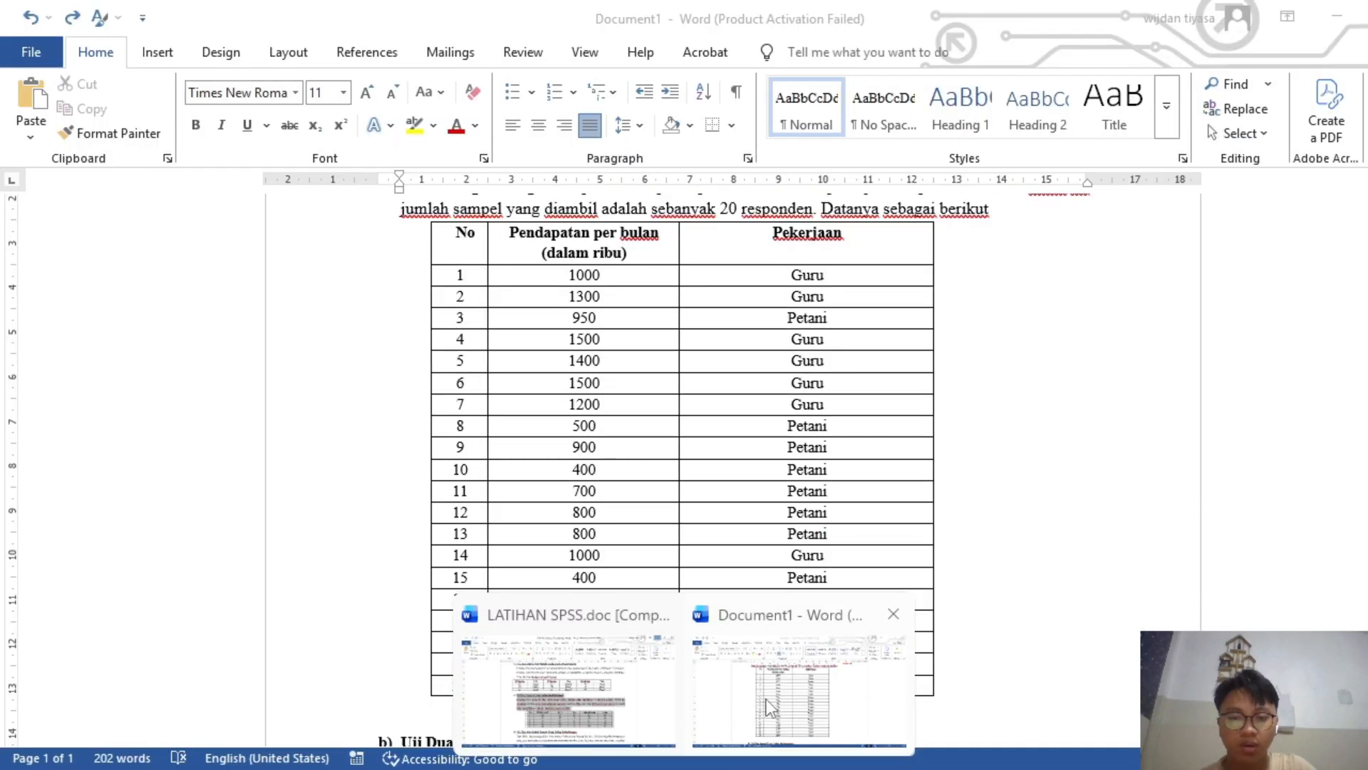
click(734, 706)
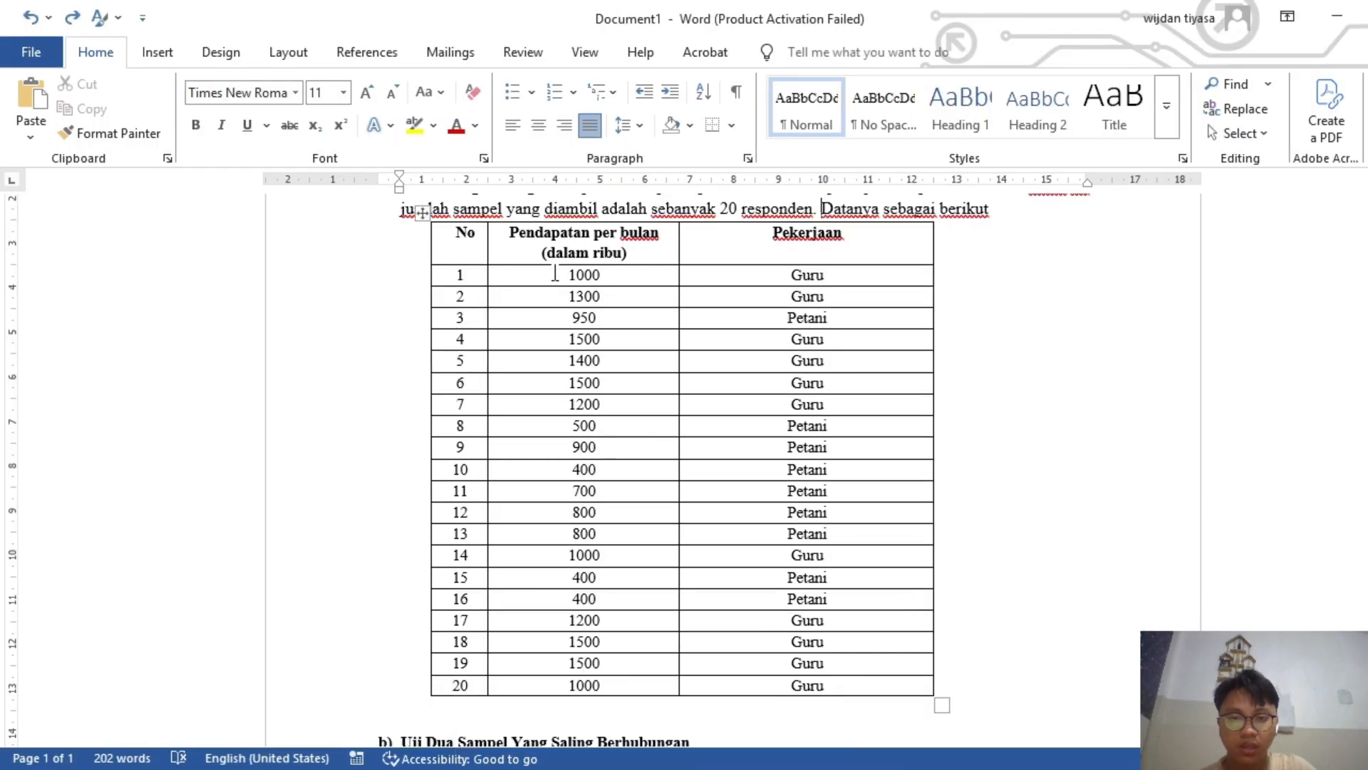
drag(559, 274, 613, 685)
key(ctrl+c)
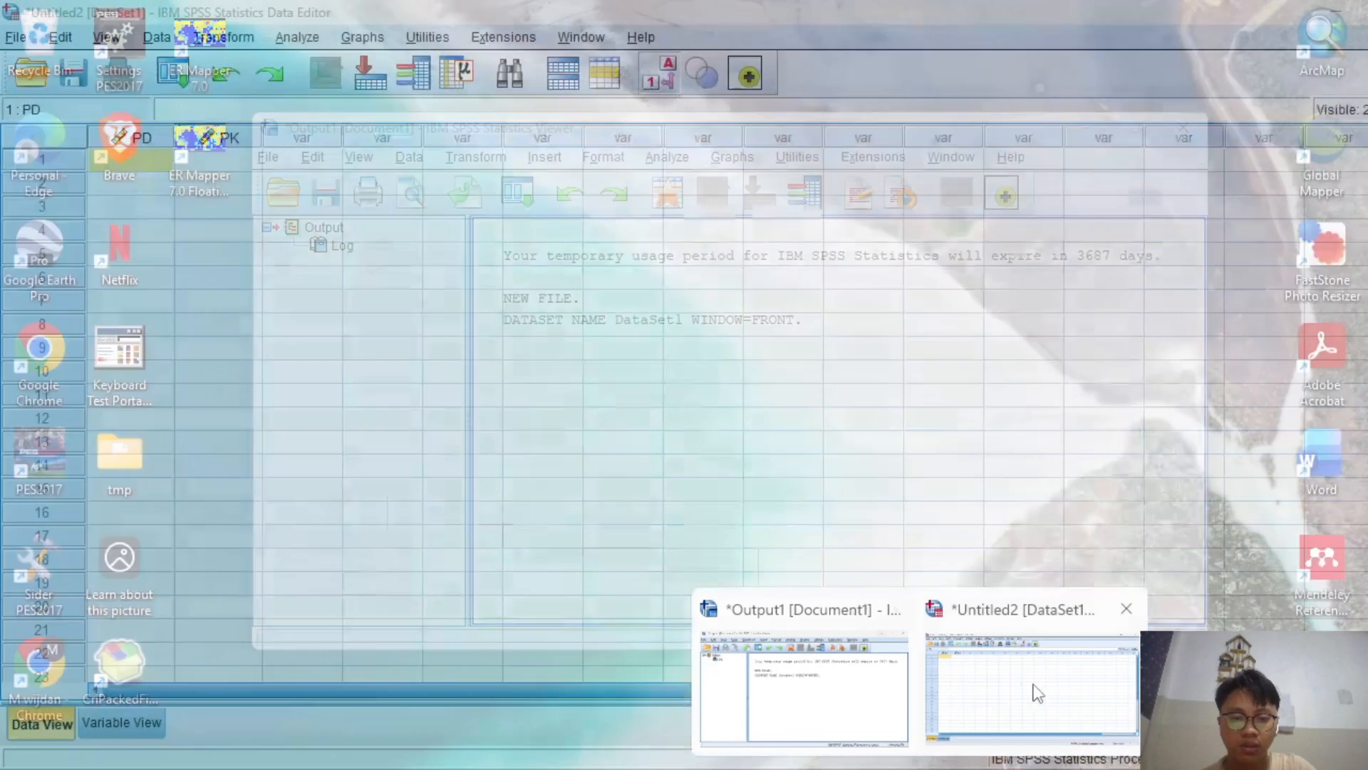
click(1035, 686)
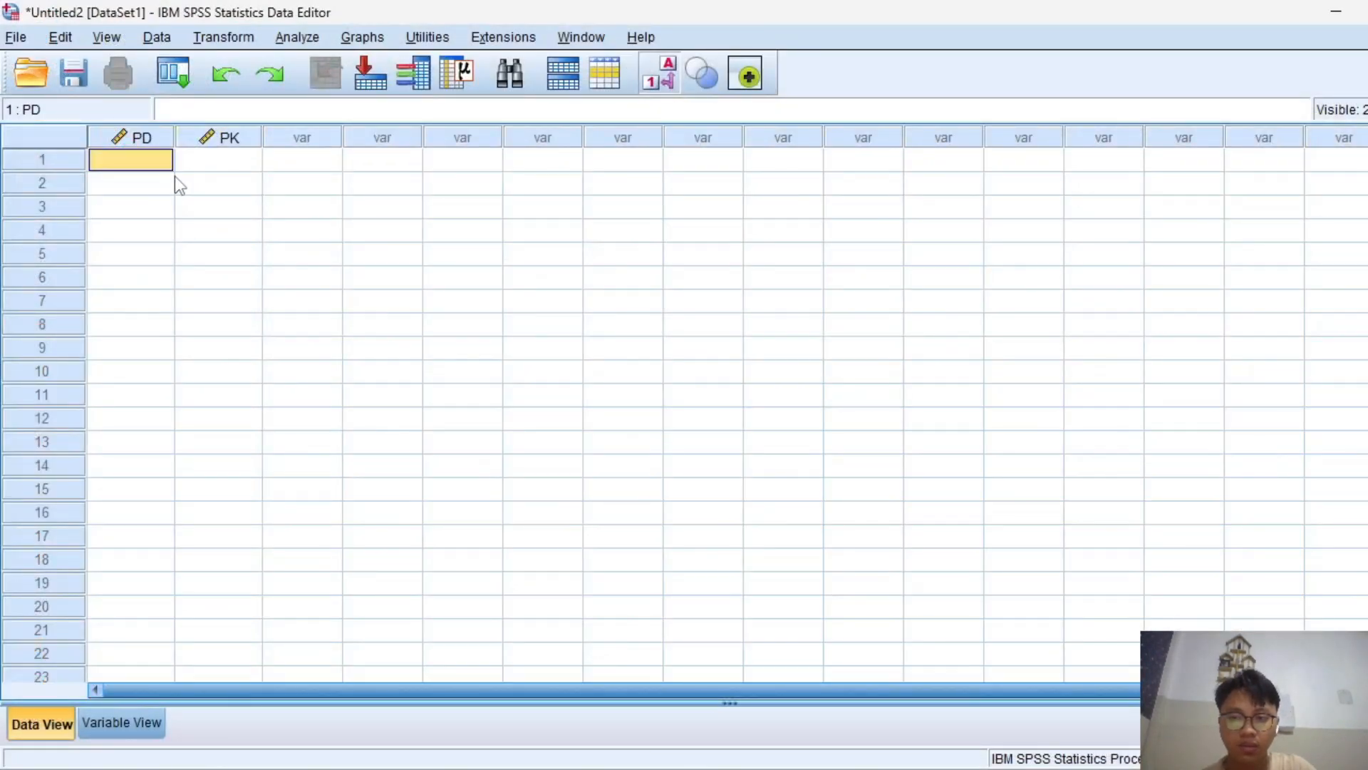
key(ctrl+v)
- Select the first PK cell and toggle the display of value labels in the data
click(222, 163)
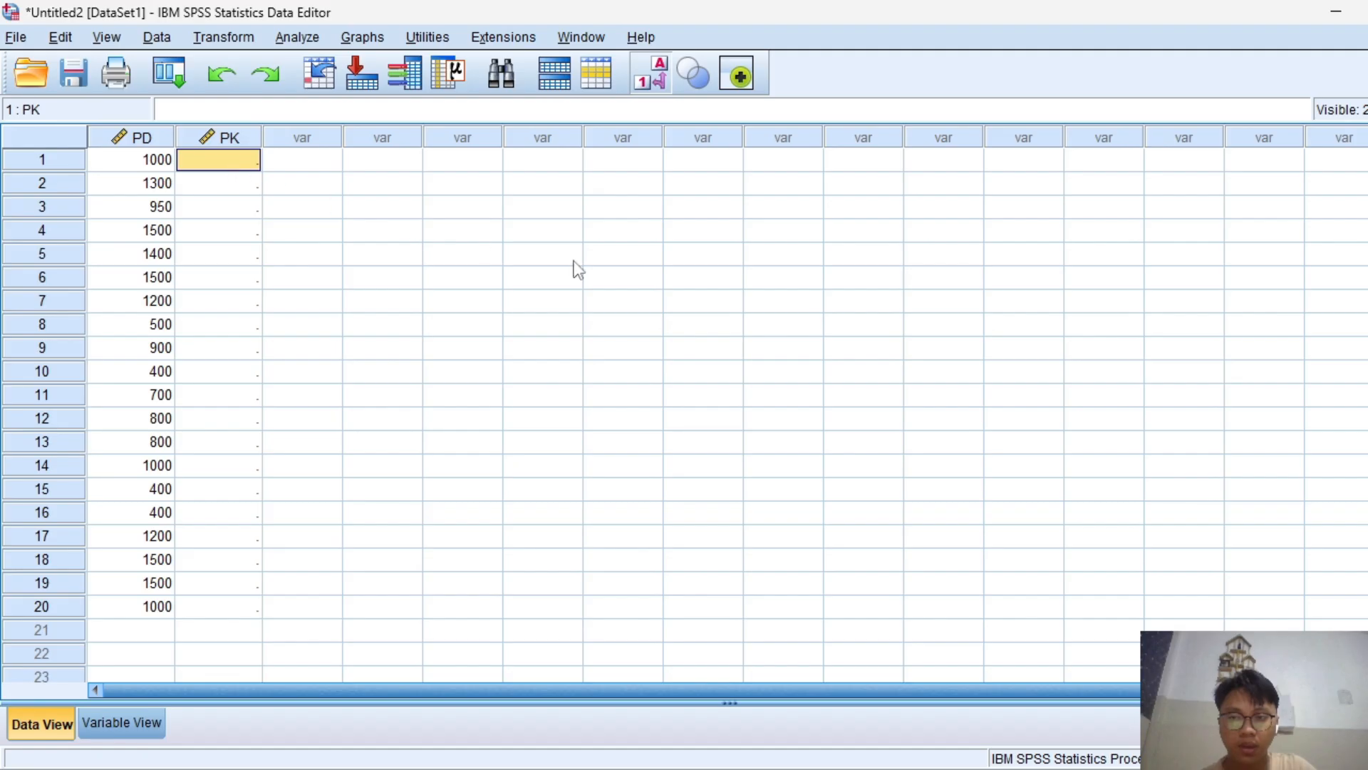
click(106, 37)
click(193, 203)
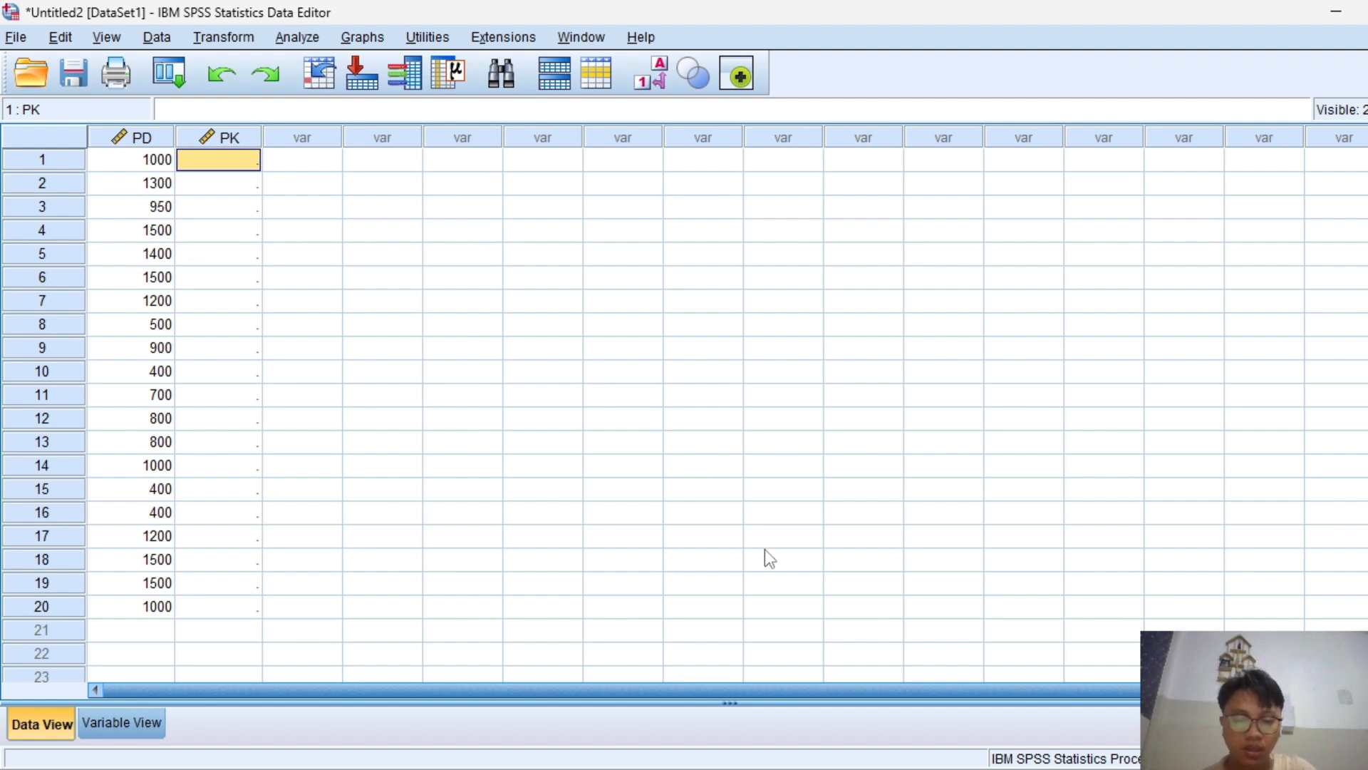
mouse_move(919, 768)
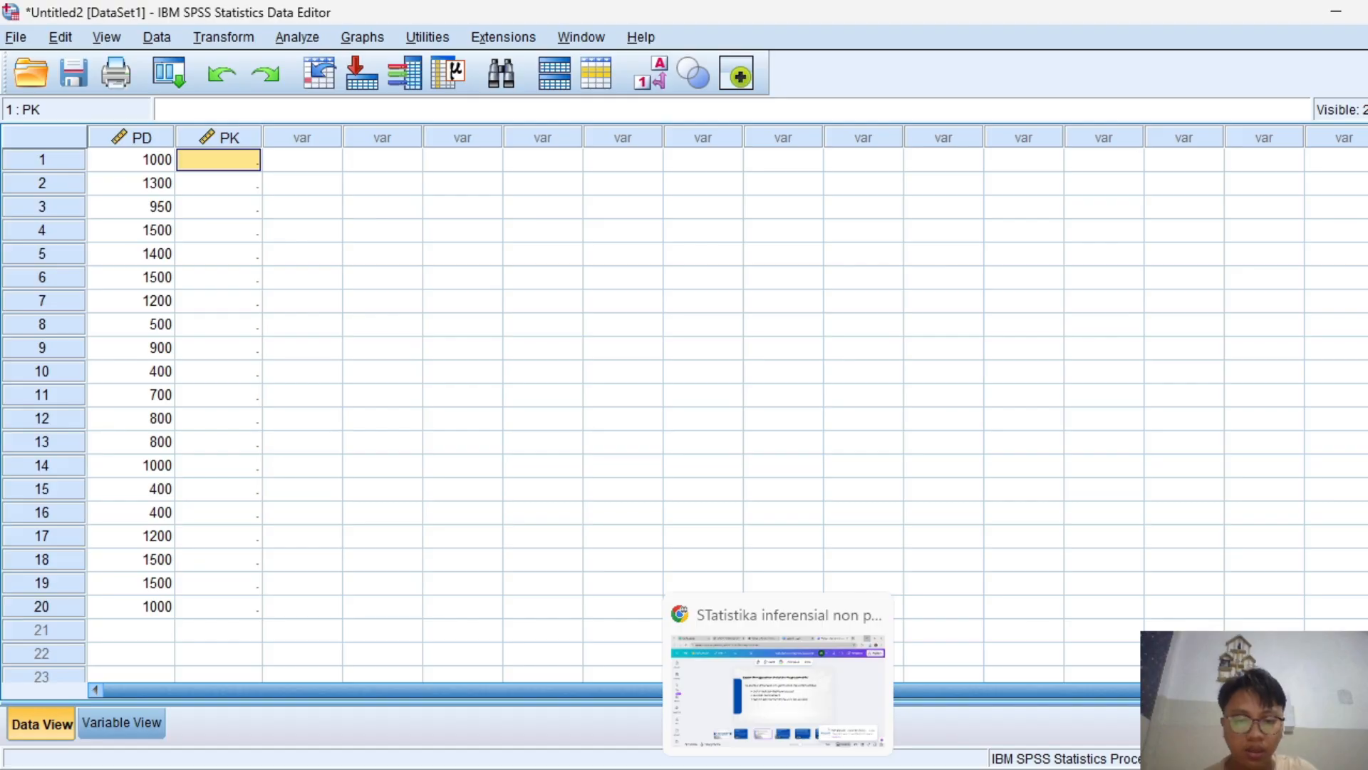
- Switch to the Word document with the respondent table and arrange it side by side with the SPSS data
mouse_move(709, 763)
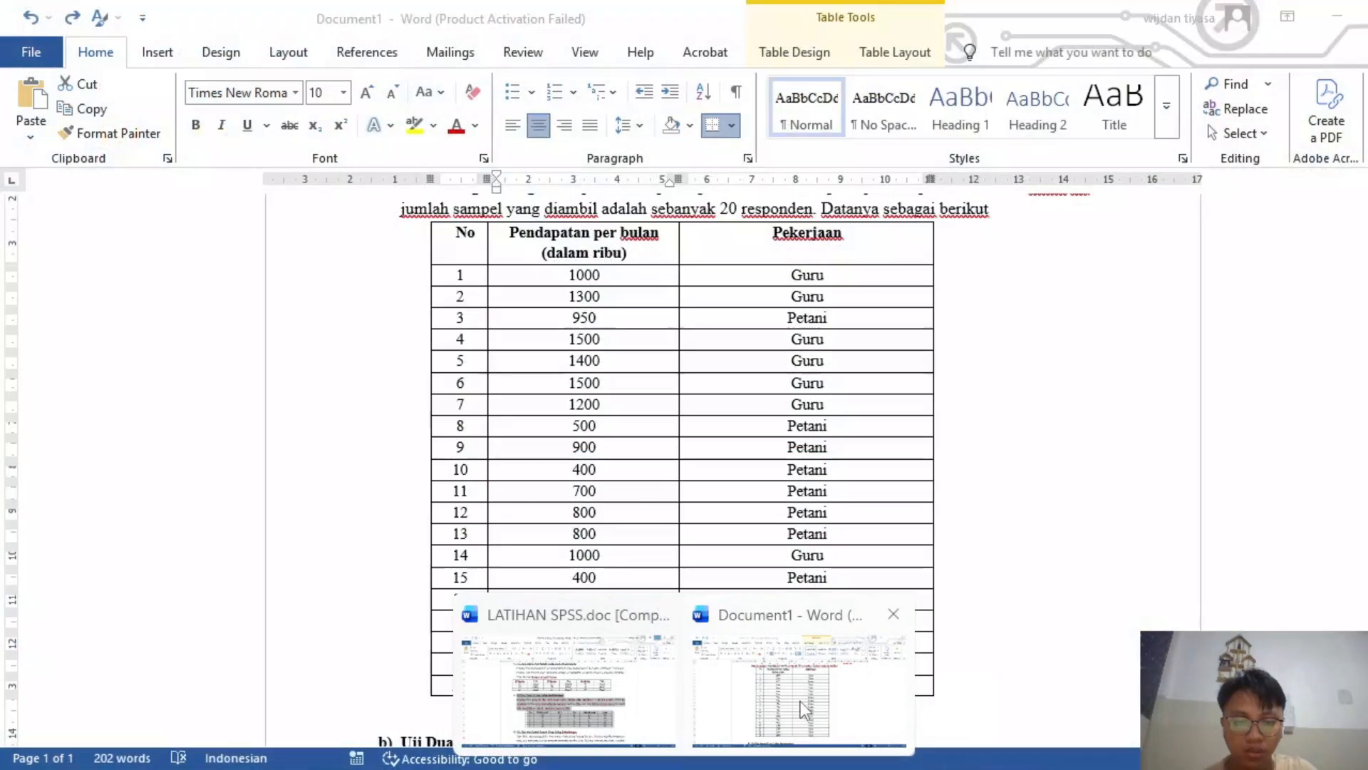
click(801, 700)
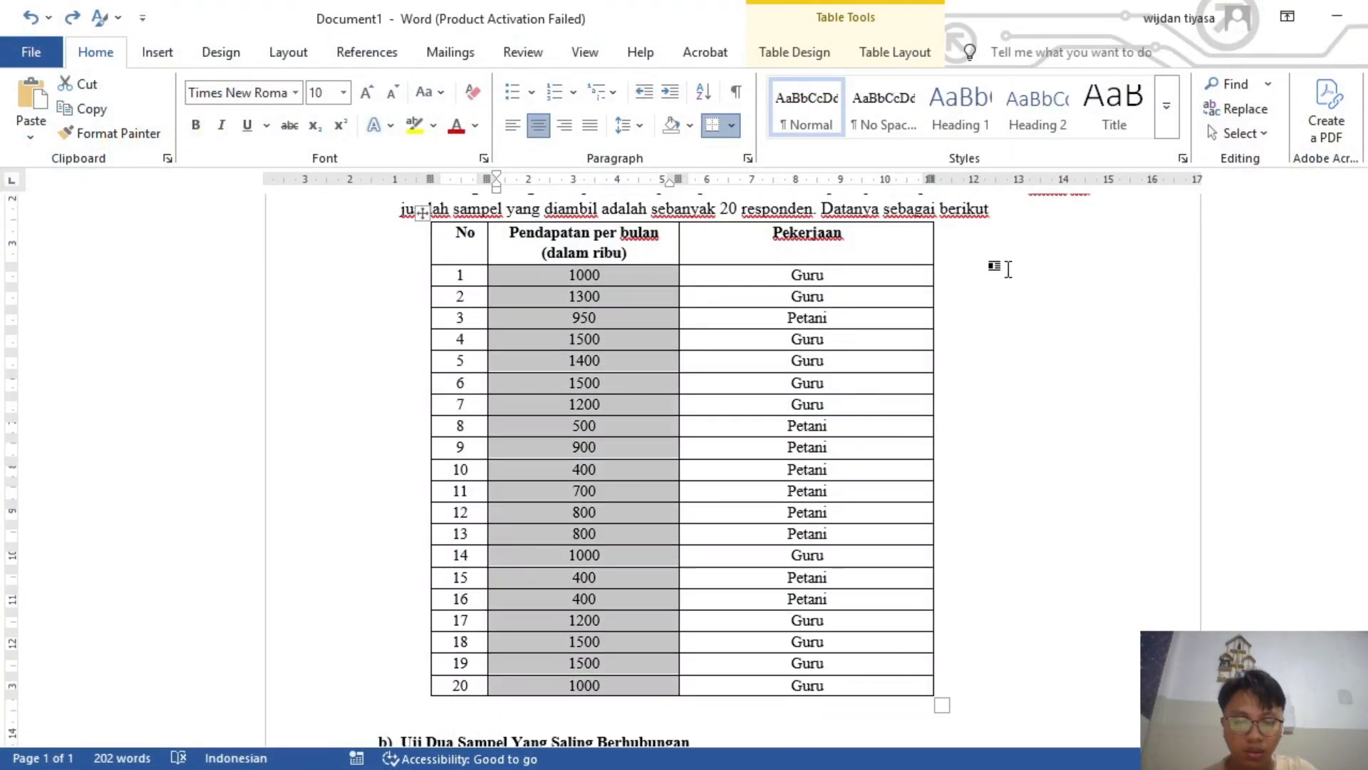
key(super+Right)
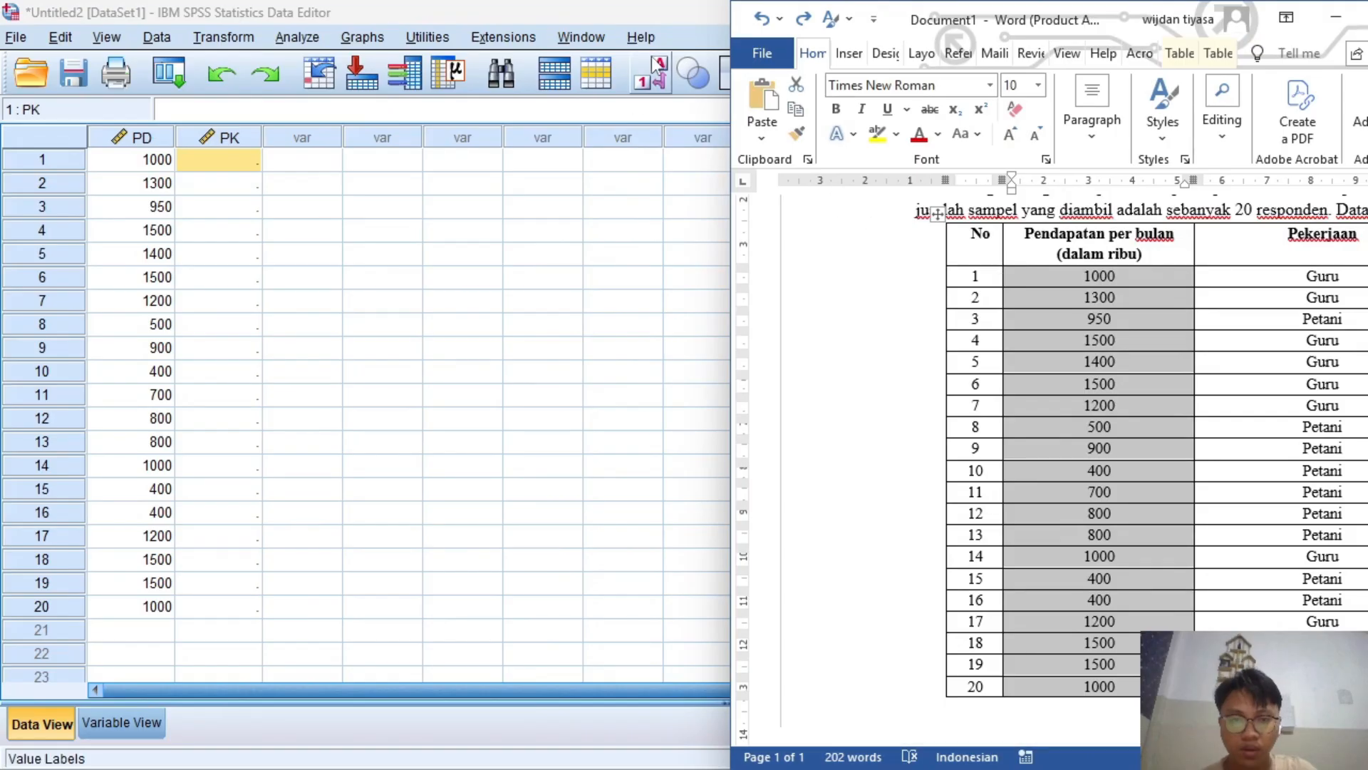
click(662, 4)
key(super+Right)
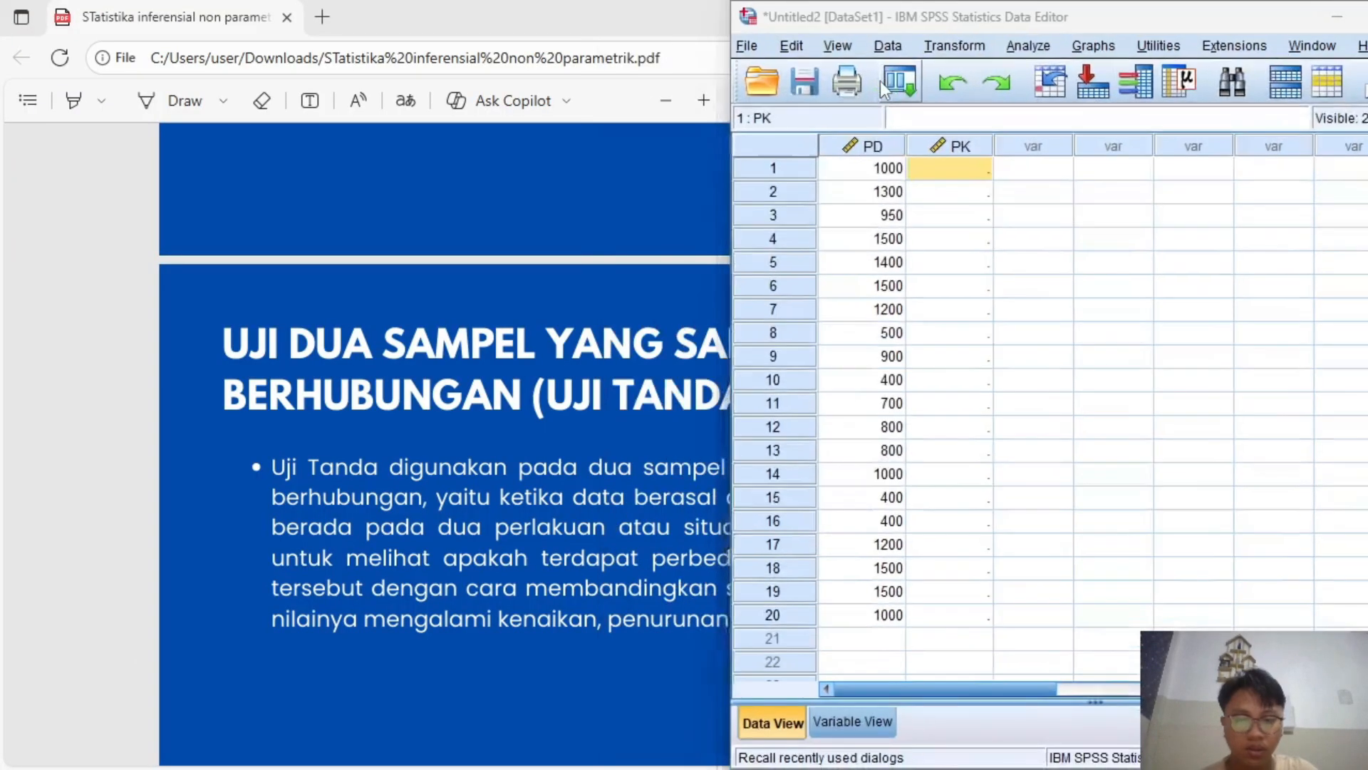
click(190, 157)
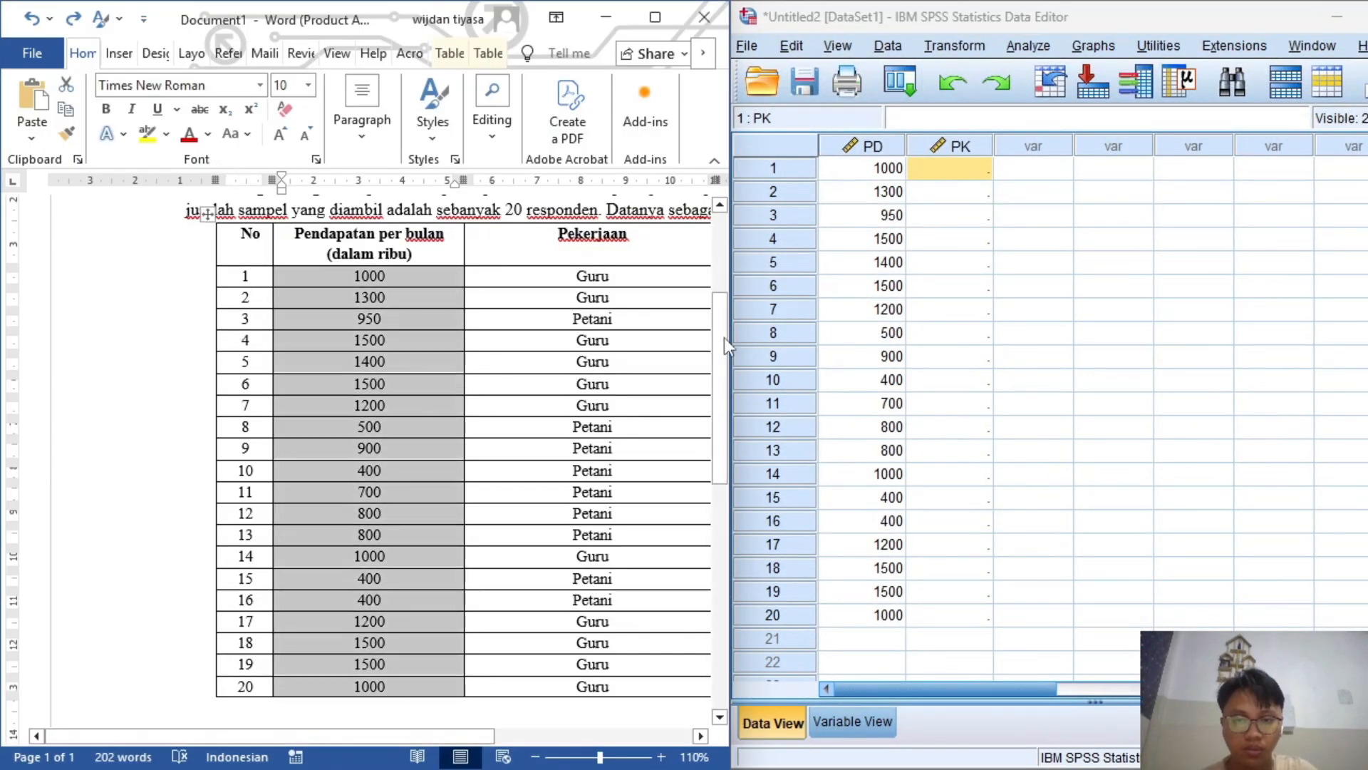
- Enter the occupation codes 1, 1 and 2 in the PK column for rows 1 to 3
click(973, 172)
text(1)
key(Return)
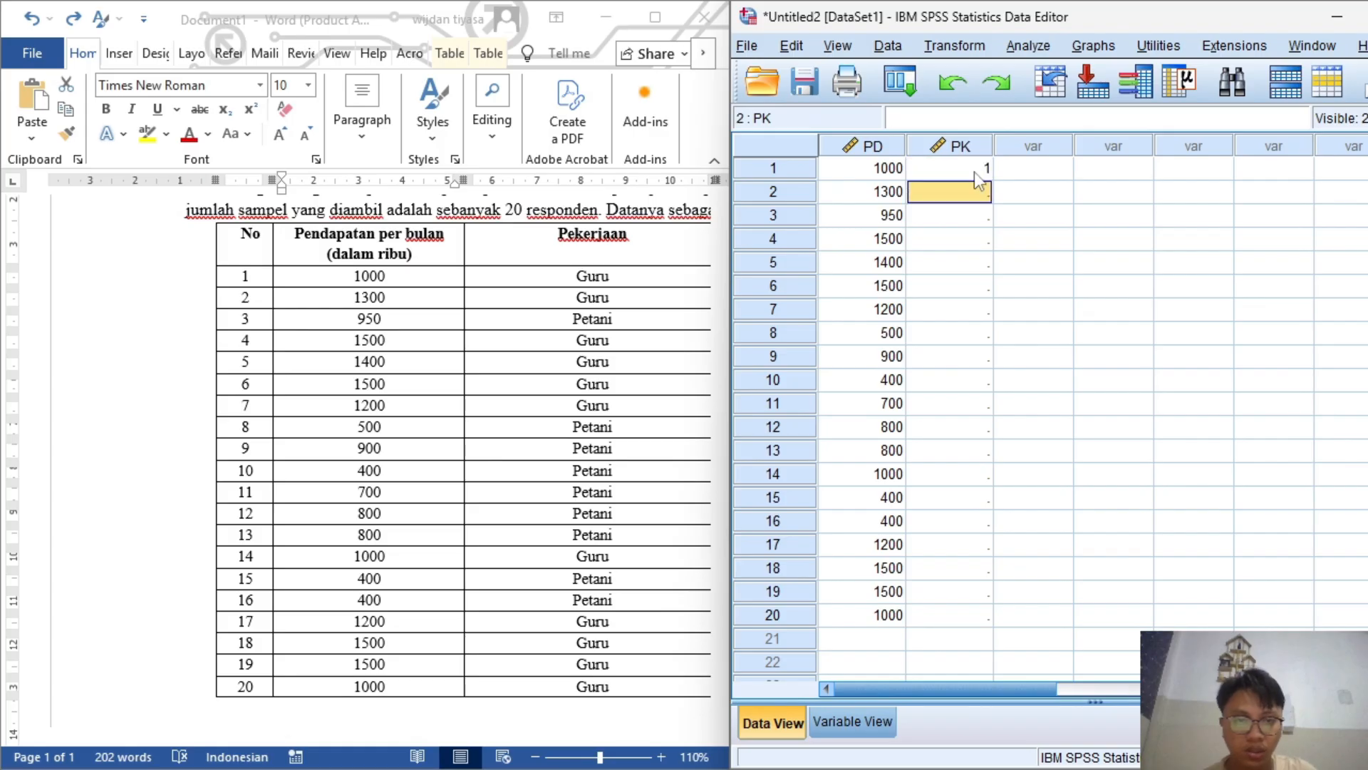
text(1)
key(Return)
text(2)
key(Return)
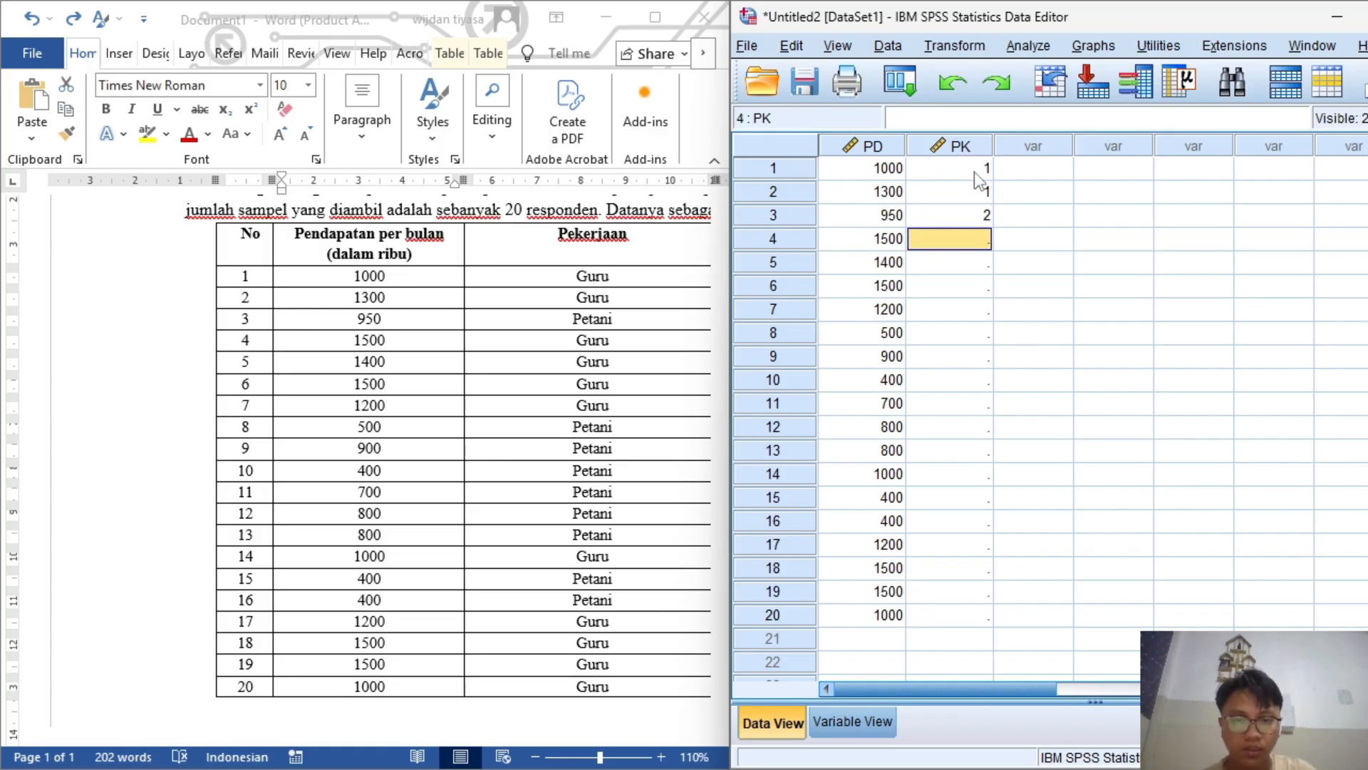
- Enter code 1 (Guru) in the PK column for rows 4 to 7
text(1)
key(Return)
text(1)
key(Return)
text(1)
key(Return)
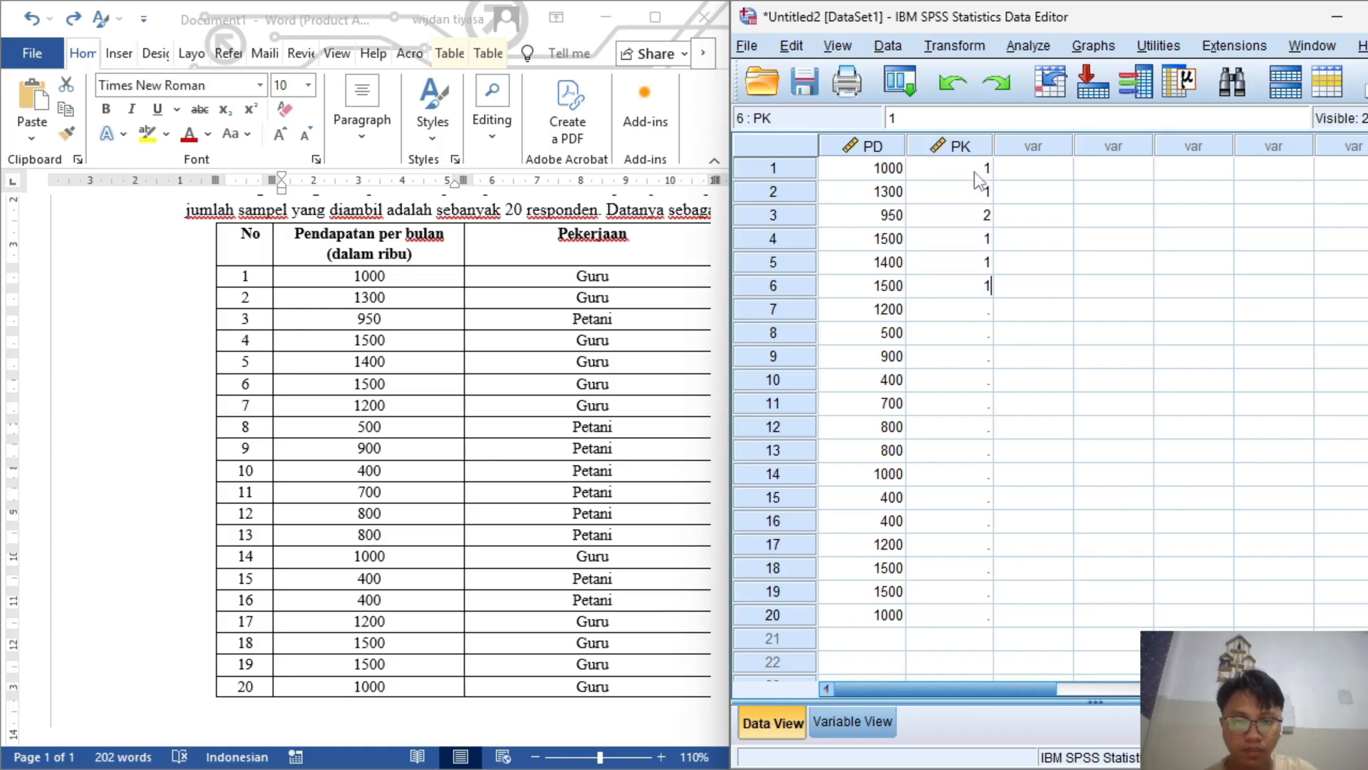
text(1)
key(Return)
- Enter code 2 (Petani) in the PK column for rows 8 to 13
text(2 2 2)
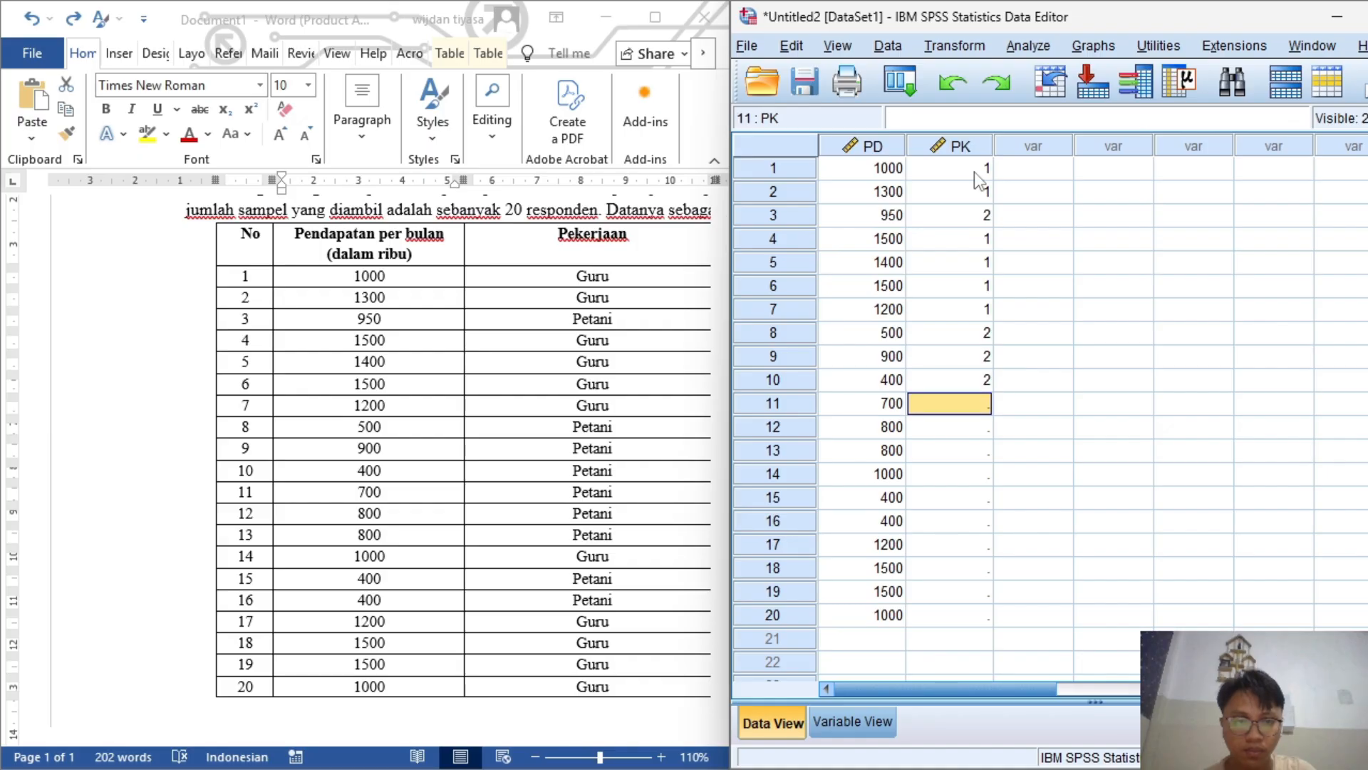
key(Return)
text(2 2)
key(Up)
key(Up)
text(2)
key(Return)
key(Return)
key(Return)
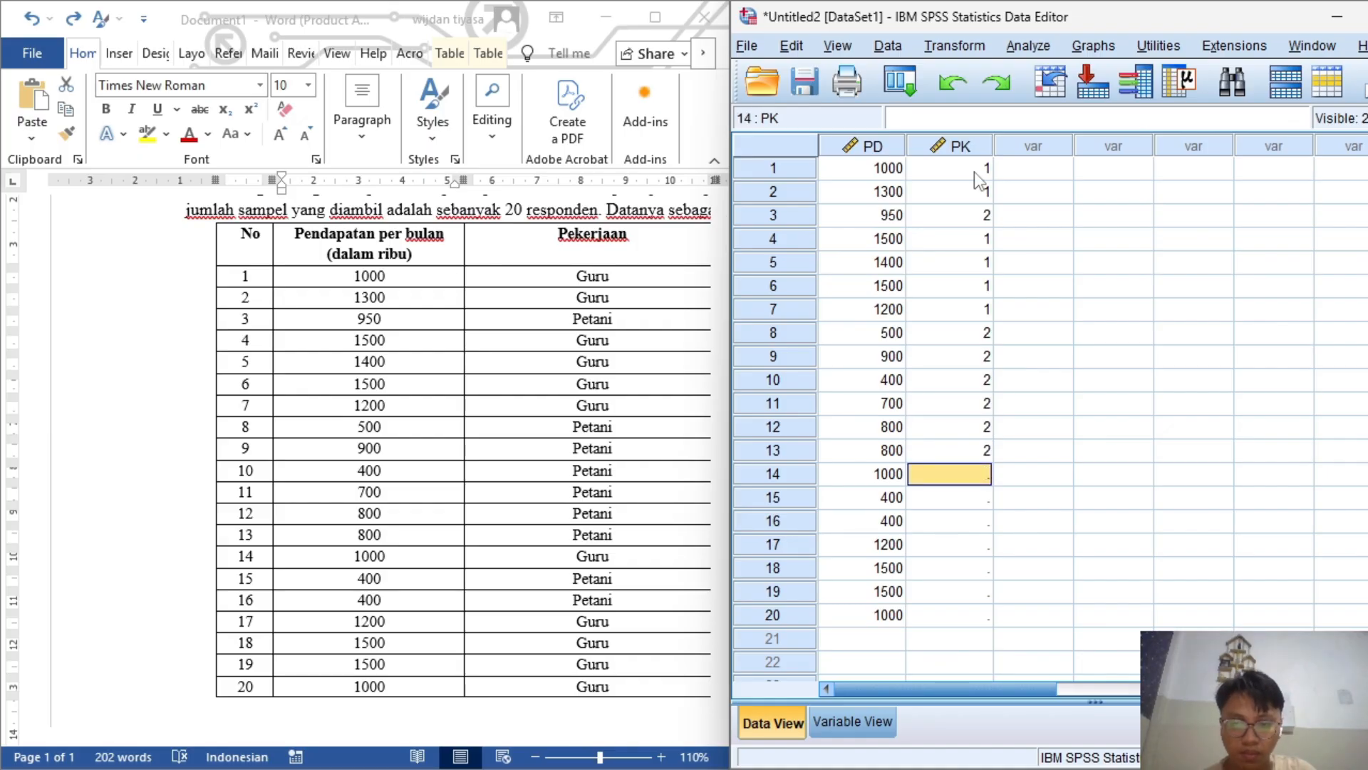
- Enter the occupation codes 1, 2 and 2 in the PK column for rows 14 to 16
text(1)
key(Return)
text(2)
key(Return)
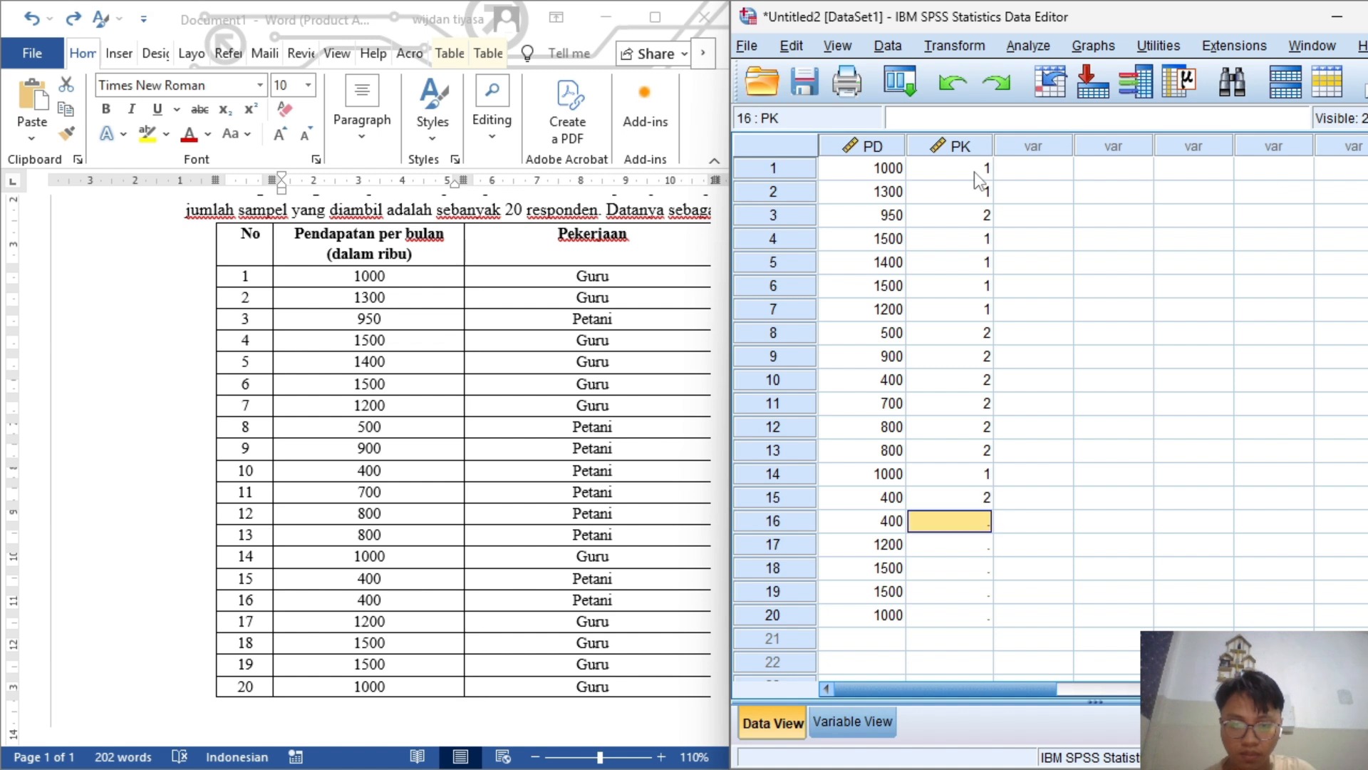
text(2)
key(Return)
- Enter code 1 (Guru) in the PK column for rows 17 to 20
text(1)
key(Return)
text(1)
key(Return)
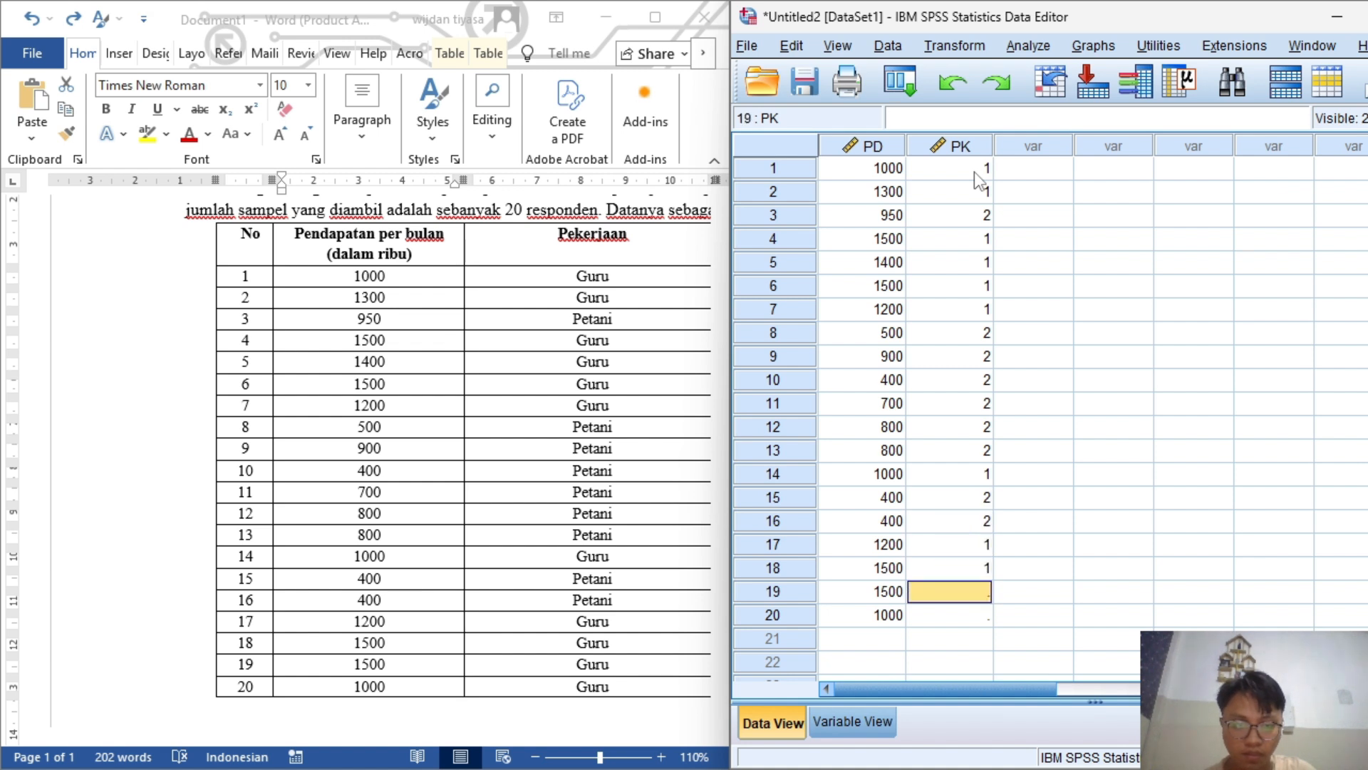
text(1)
key(Return)
text(1)
key(Return)
- Check the PK codes row by row, from row 20 up to row 1, against the occupations in the Word table
key(Up)
key(Up)
key(Up)
key(Up)
key(Up)
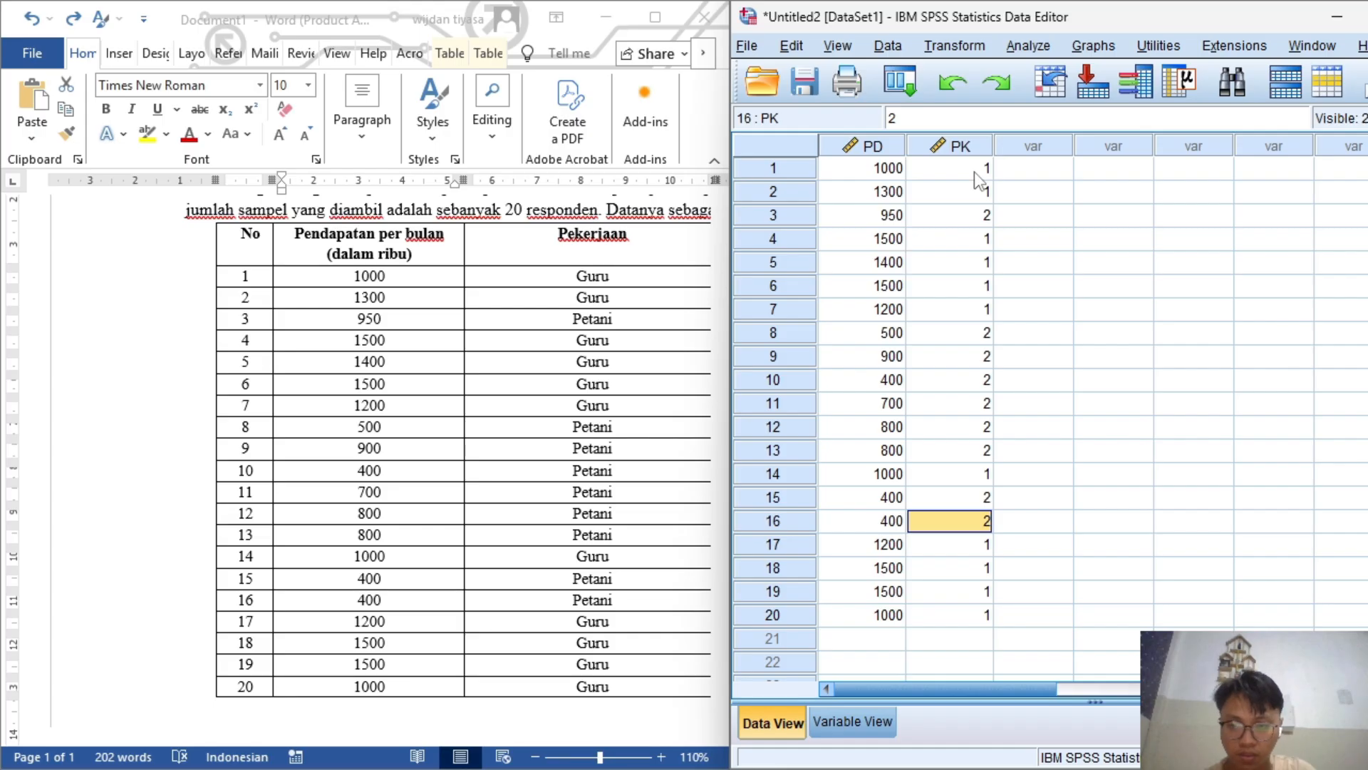
key(Up)
key(Up)
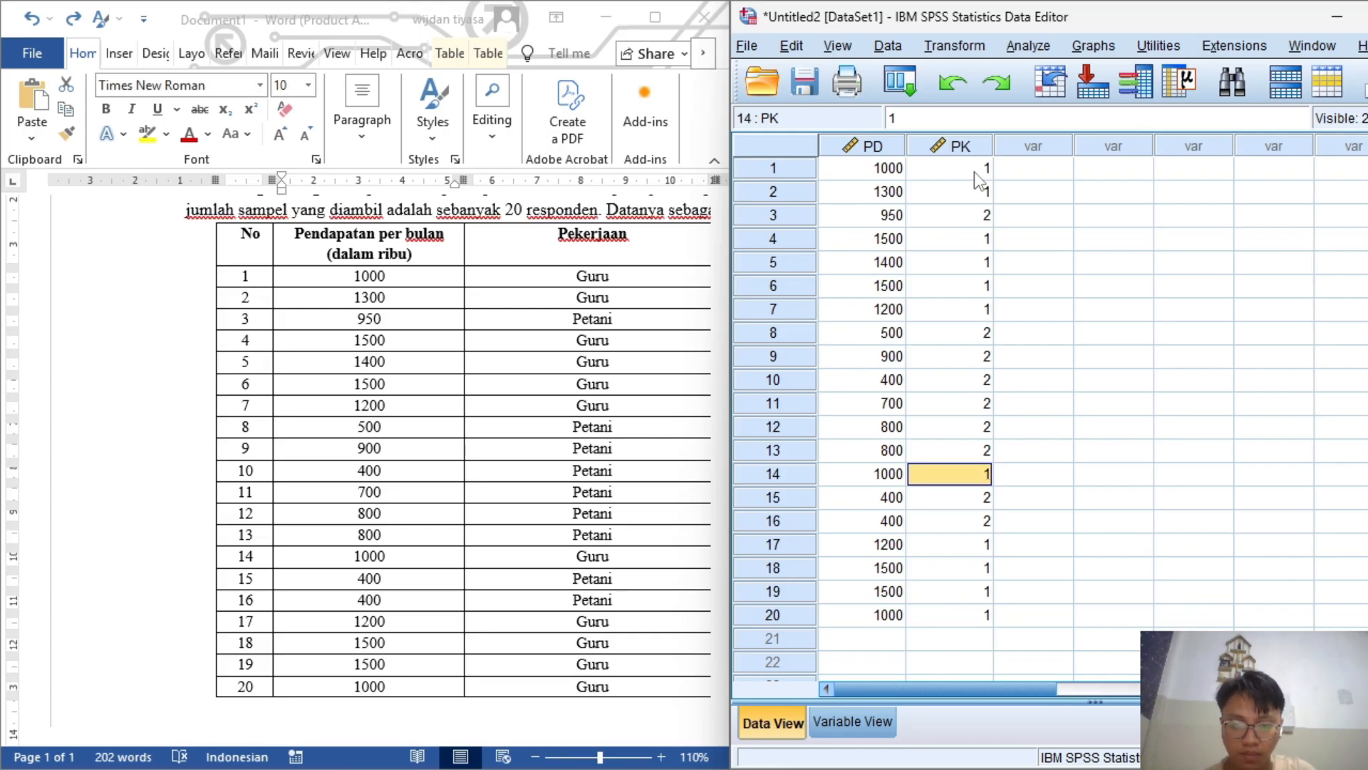
key(Up)
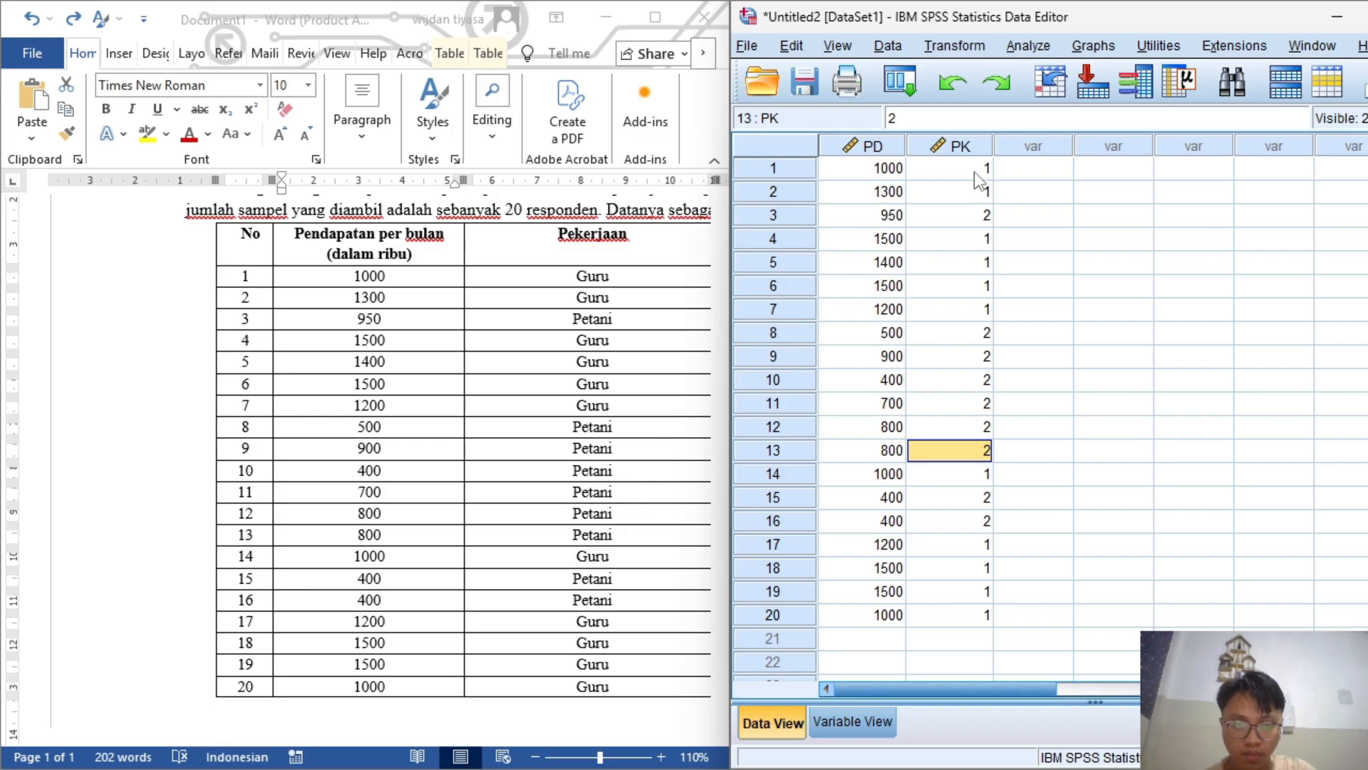
key(Up)
key(Up)
key(Up)
key(Up)
key(Up)
key(Up)
key(Up)
key(Up)
key(Up)
key(Up)
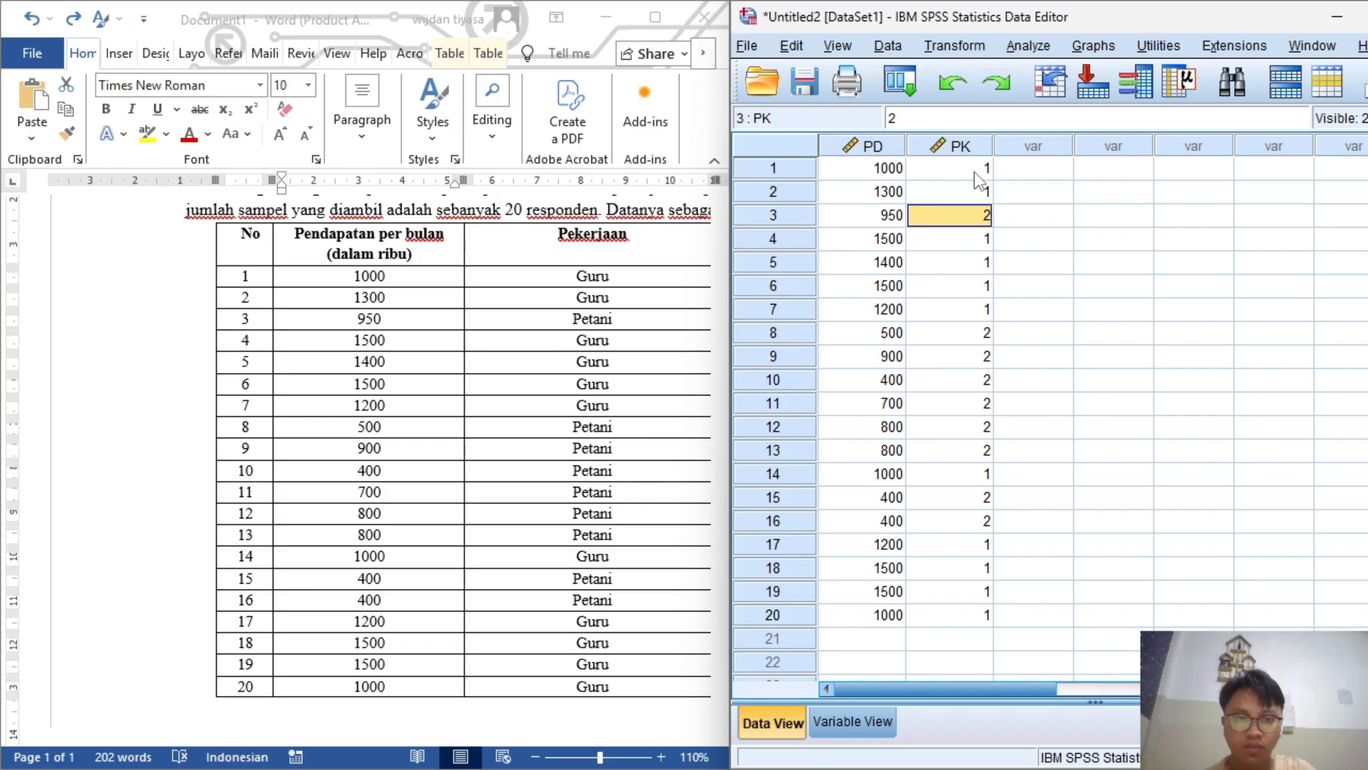
key(Up)
key(Up)
key(Down)
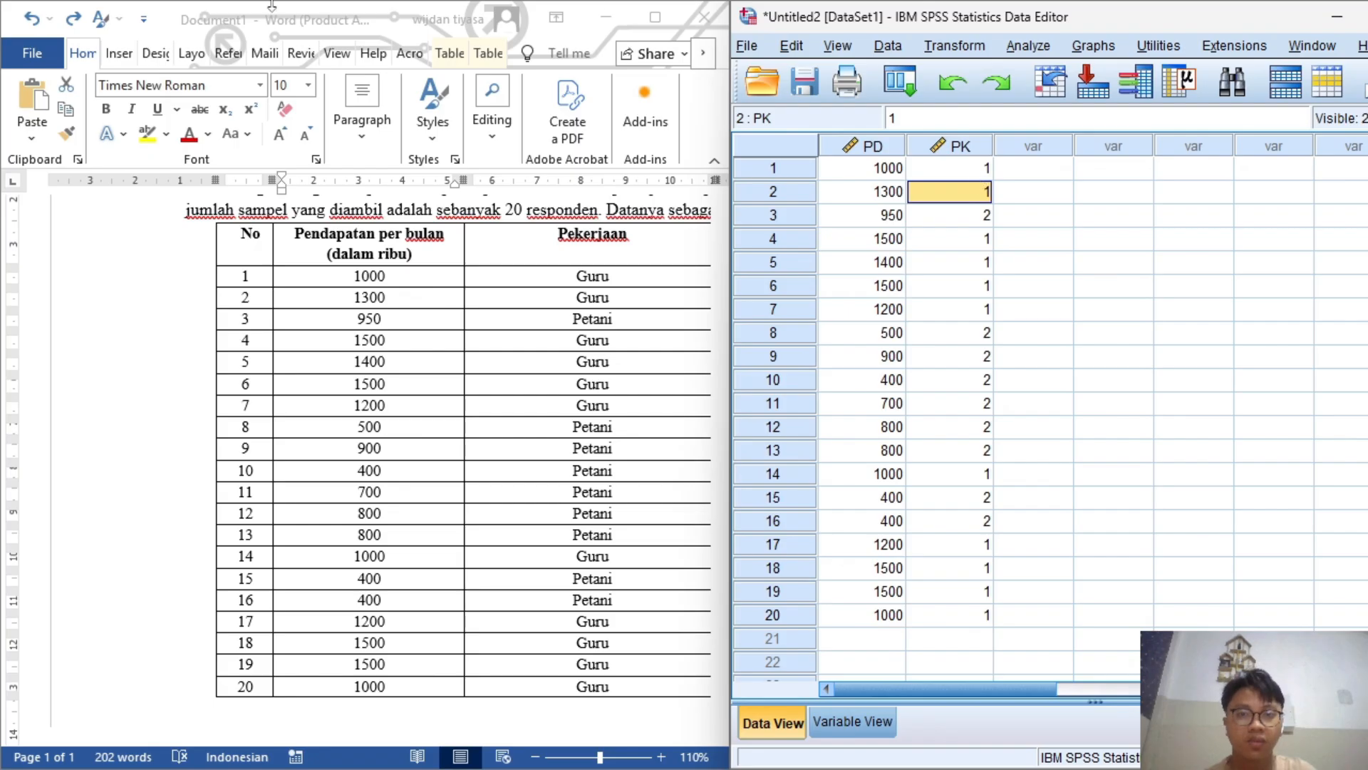
- Return to the SPSS data at full window size and display the value labels instead of the PK codes
click(606, 18)
click(1367, 16)
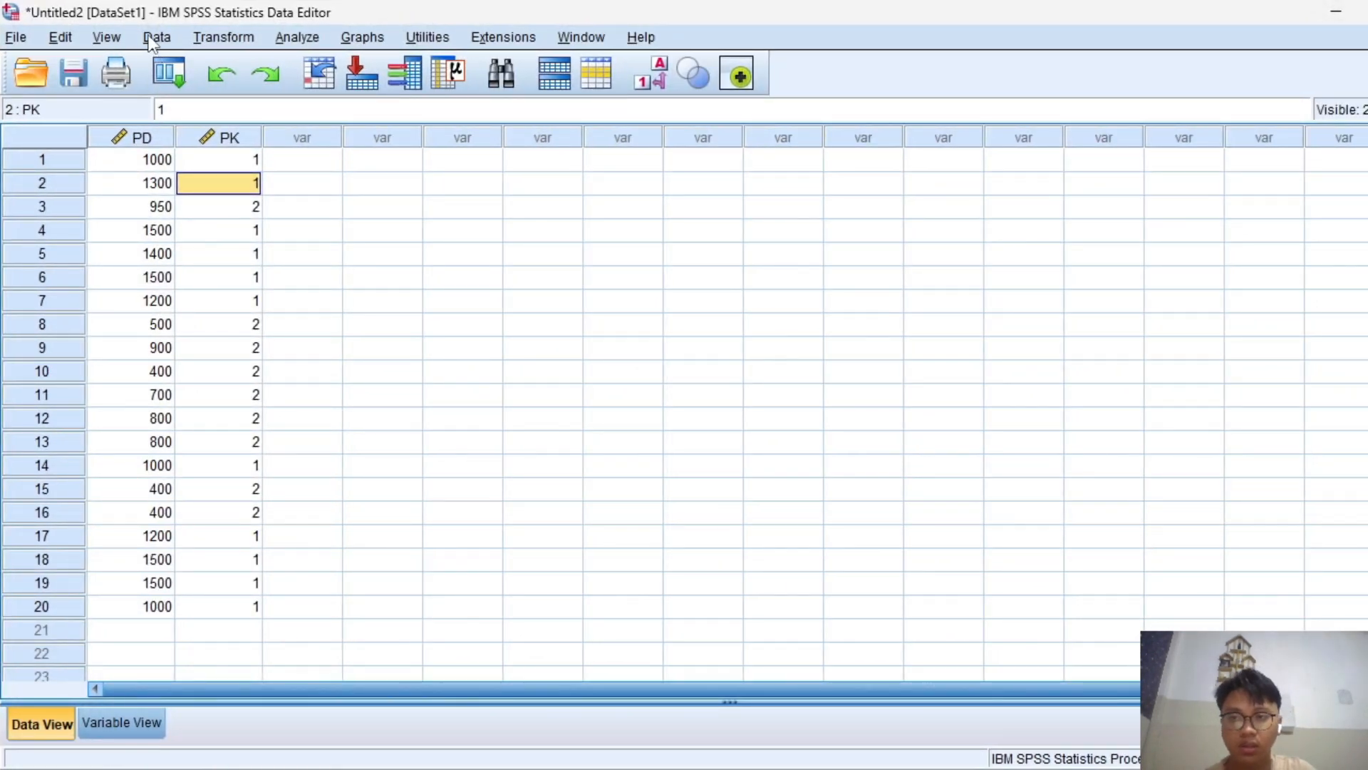
click(156, 37)
click(101, 37)
click(101, 37)
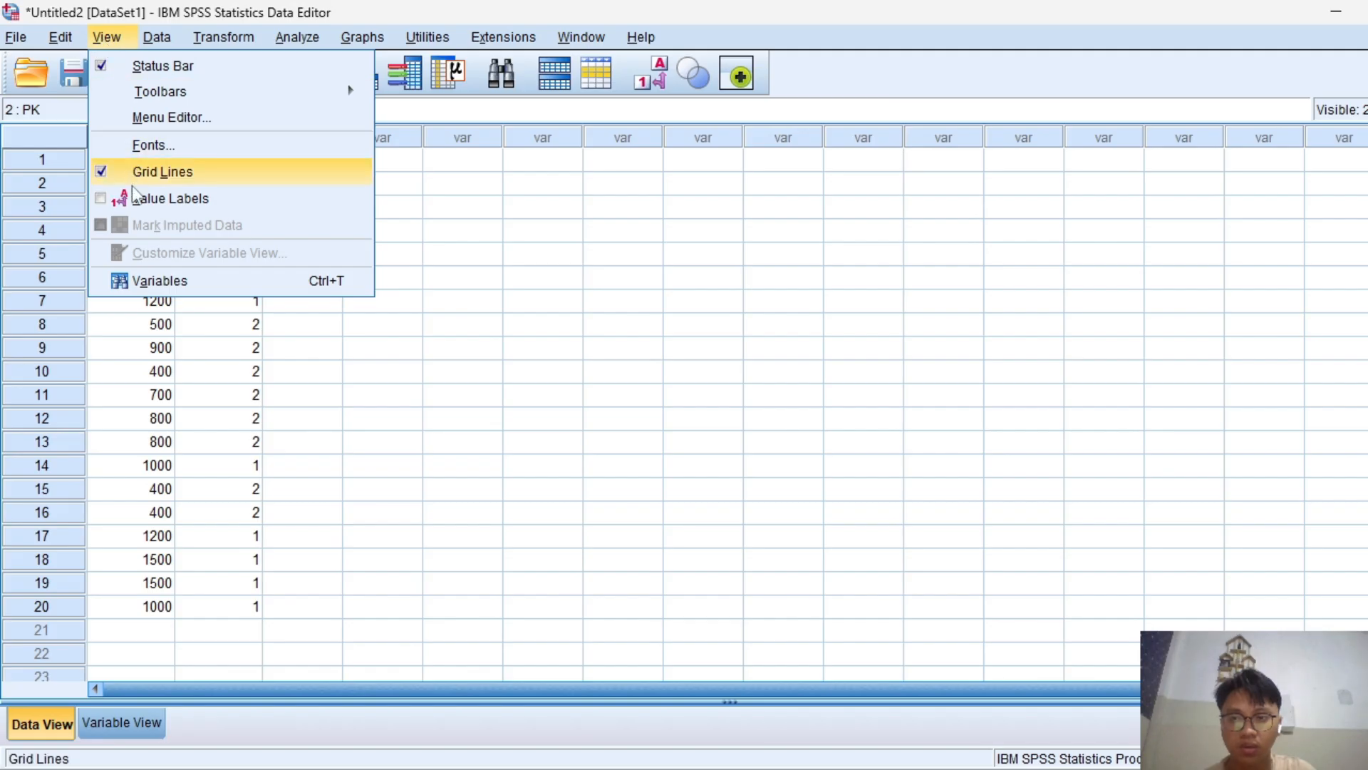
click(146, 201)
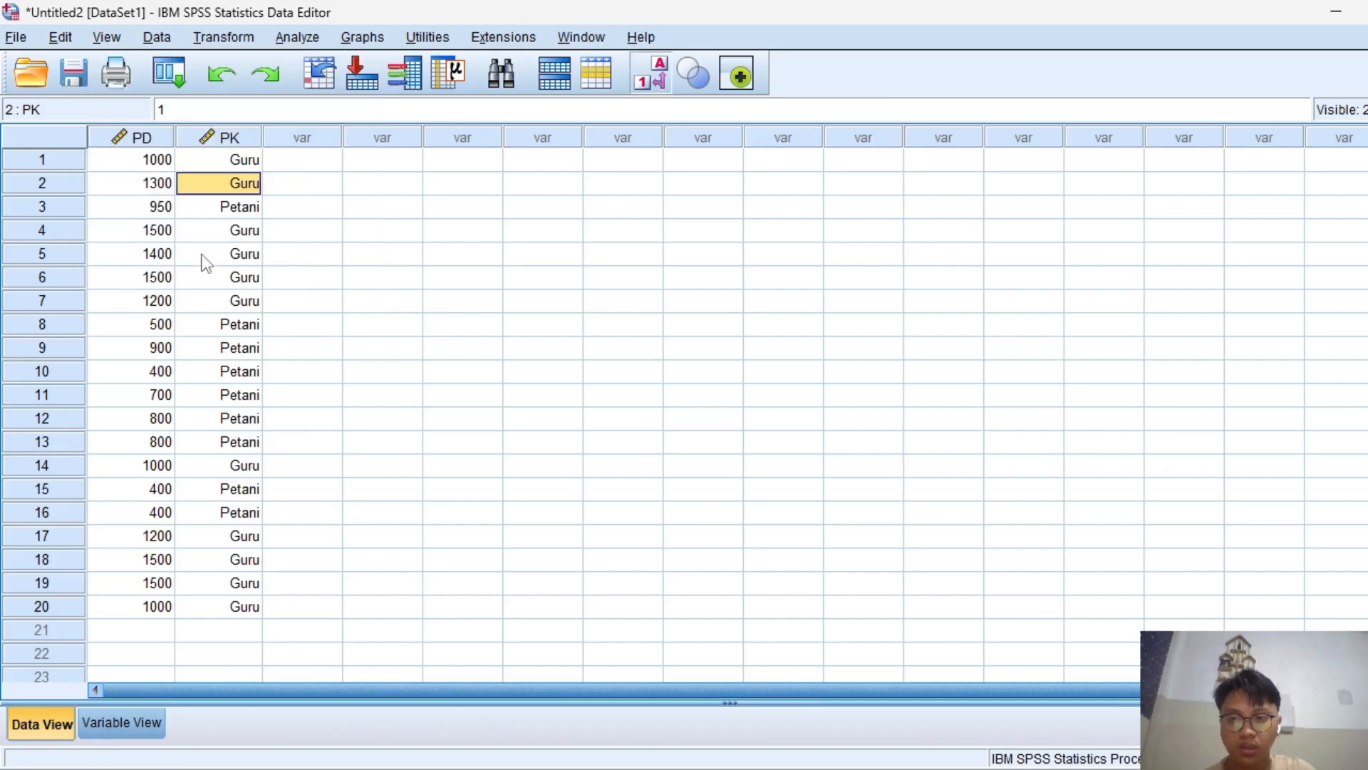
scroll(268, 429, down, 2)
scroll(269, 435, up, 2)
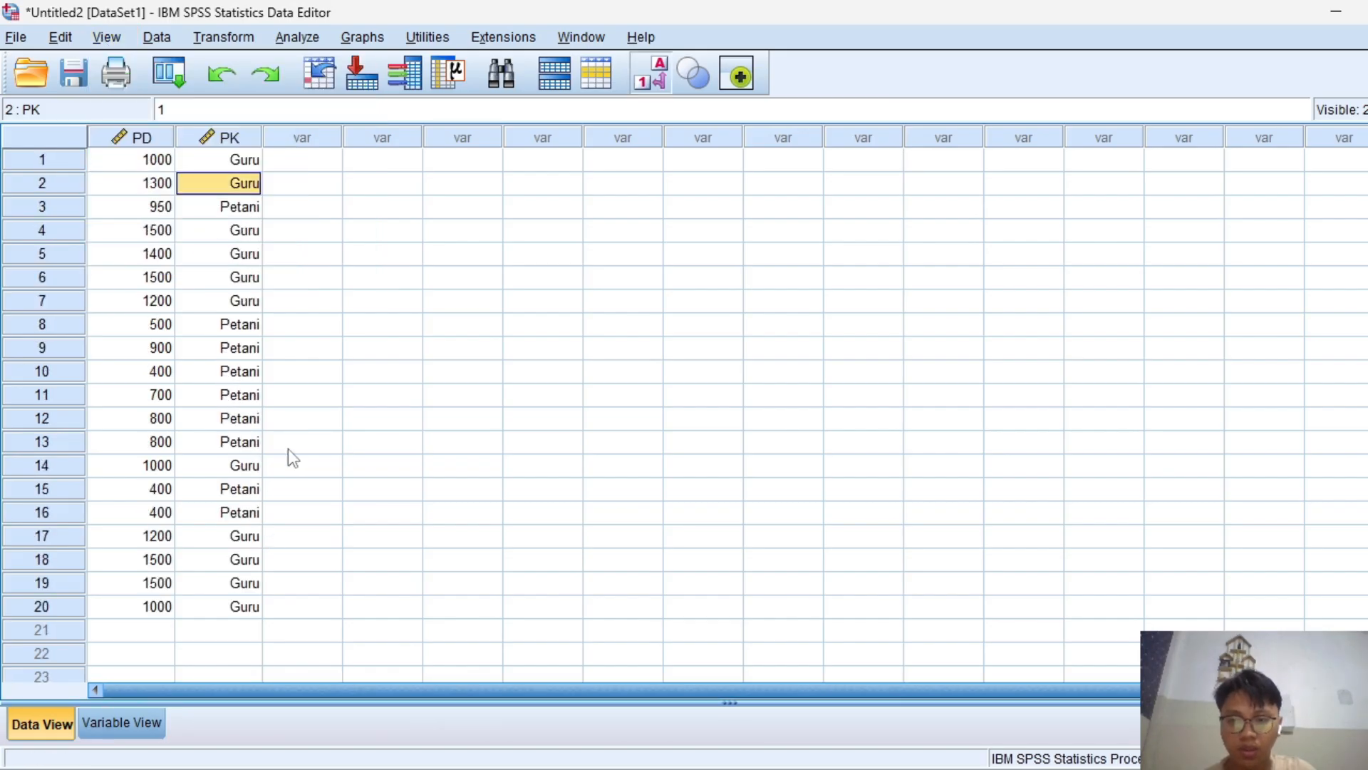
- Open the legacy nonparametric test for 2 Independent Samples
click(405, 208)
click(306, 184)
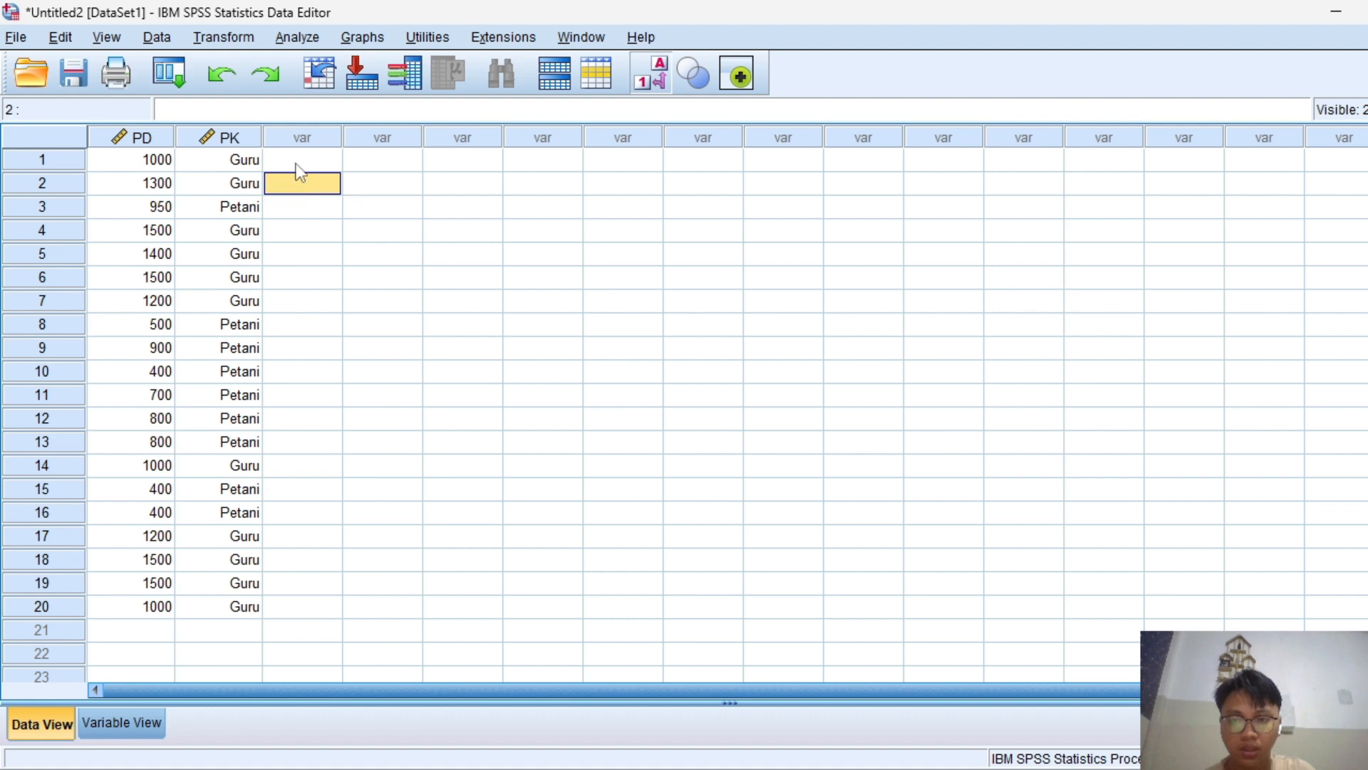
click(296, 163)
click(293, 36)
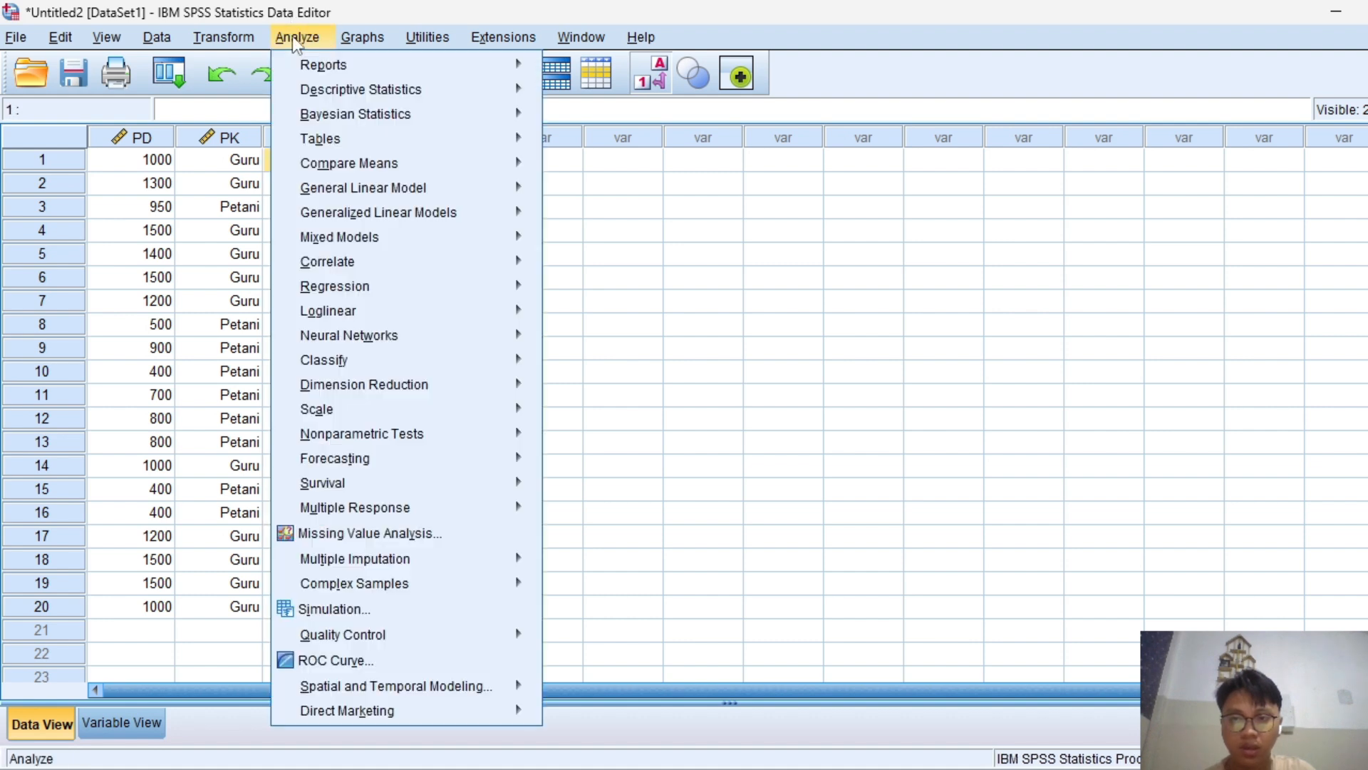
mouse_move(447, 443)
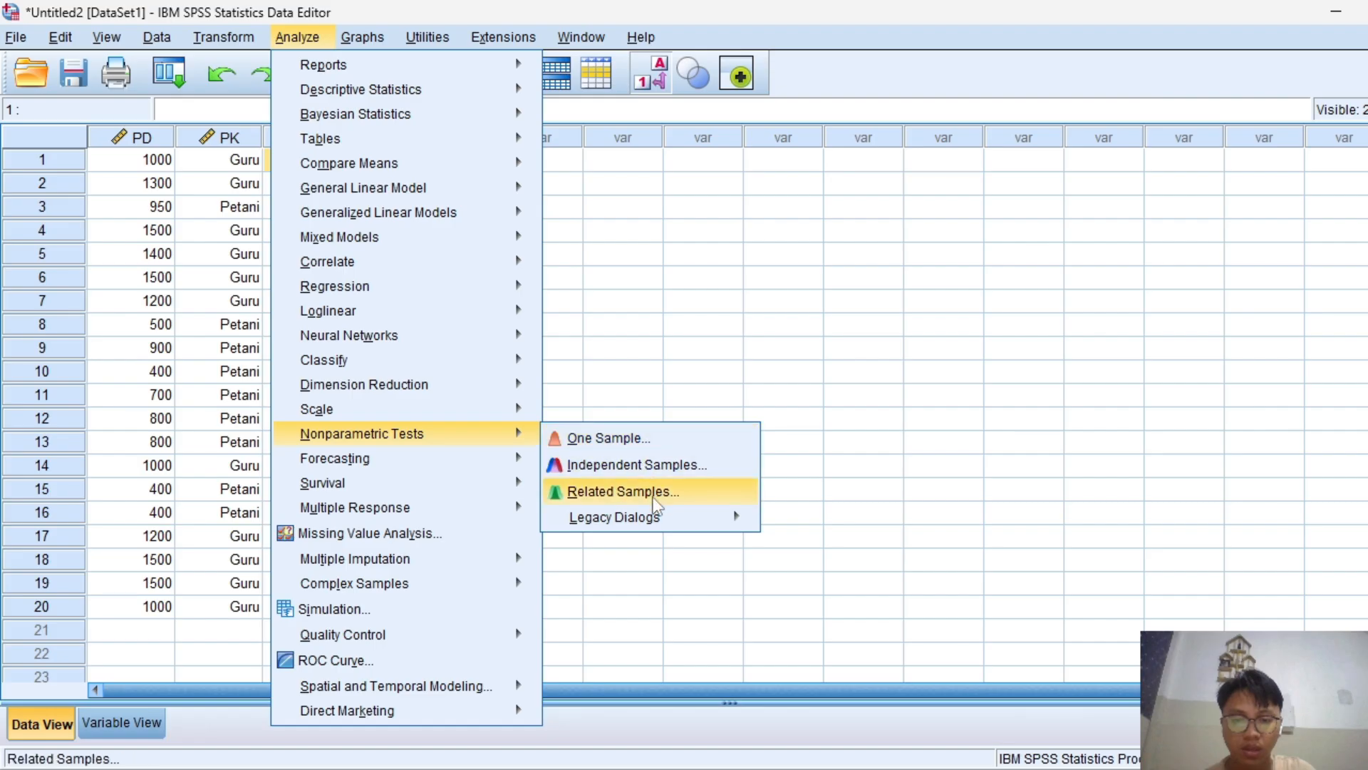
mouse_move(659, 527)
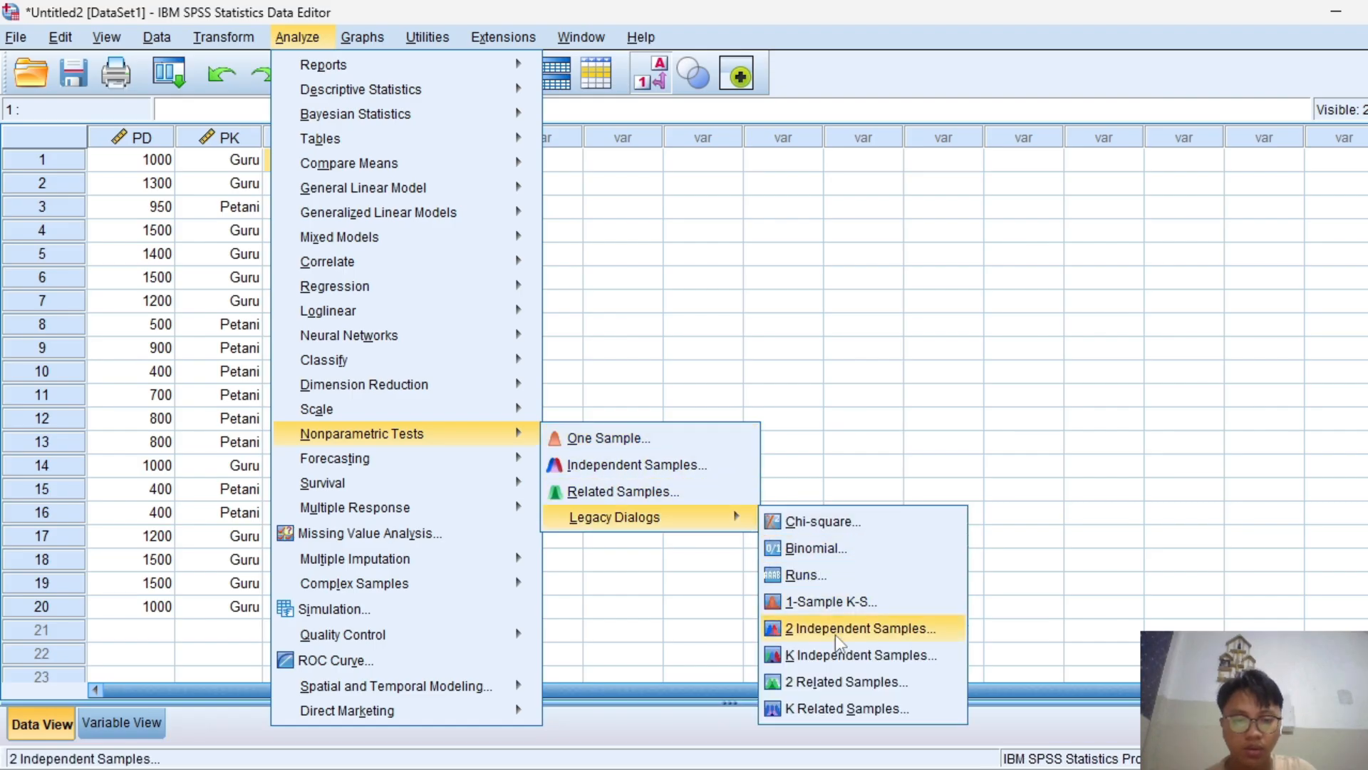
click(870, 627)
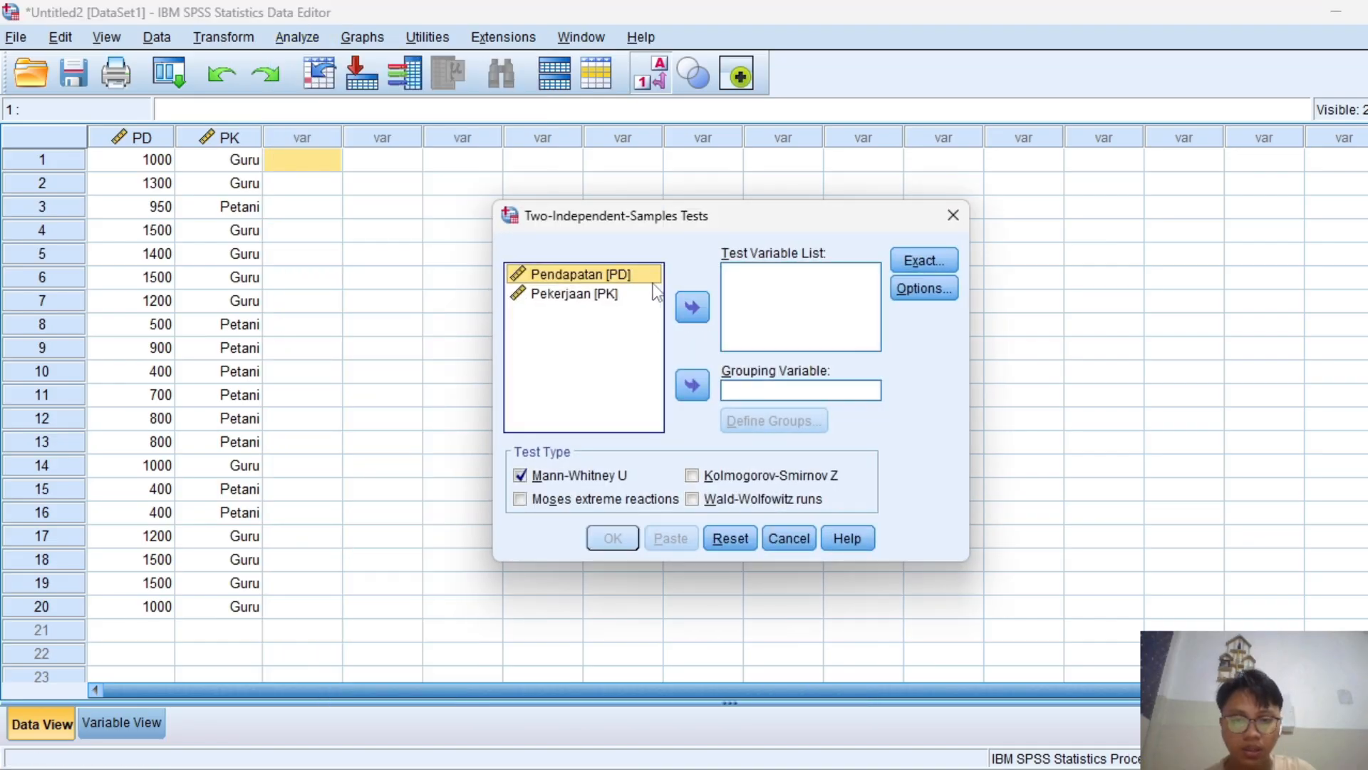
- Assign Pendapatan [PD] as the test variable and Pekerjaan [PK] as the grouping variable
click(692, 308)
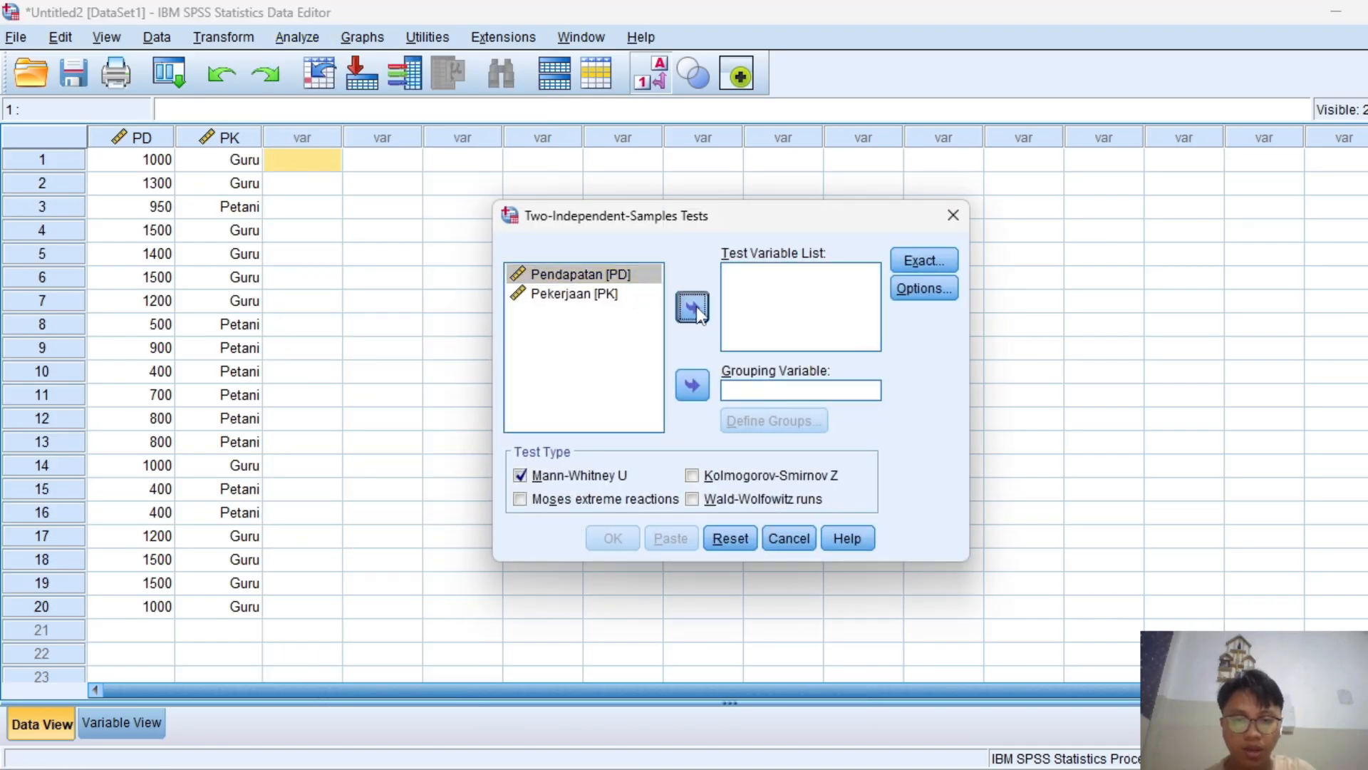
click(603, 278)
click(693, 394)
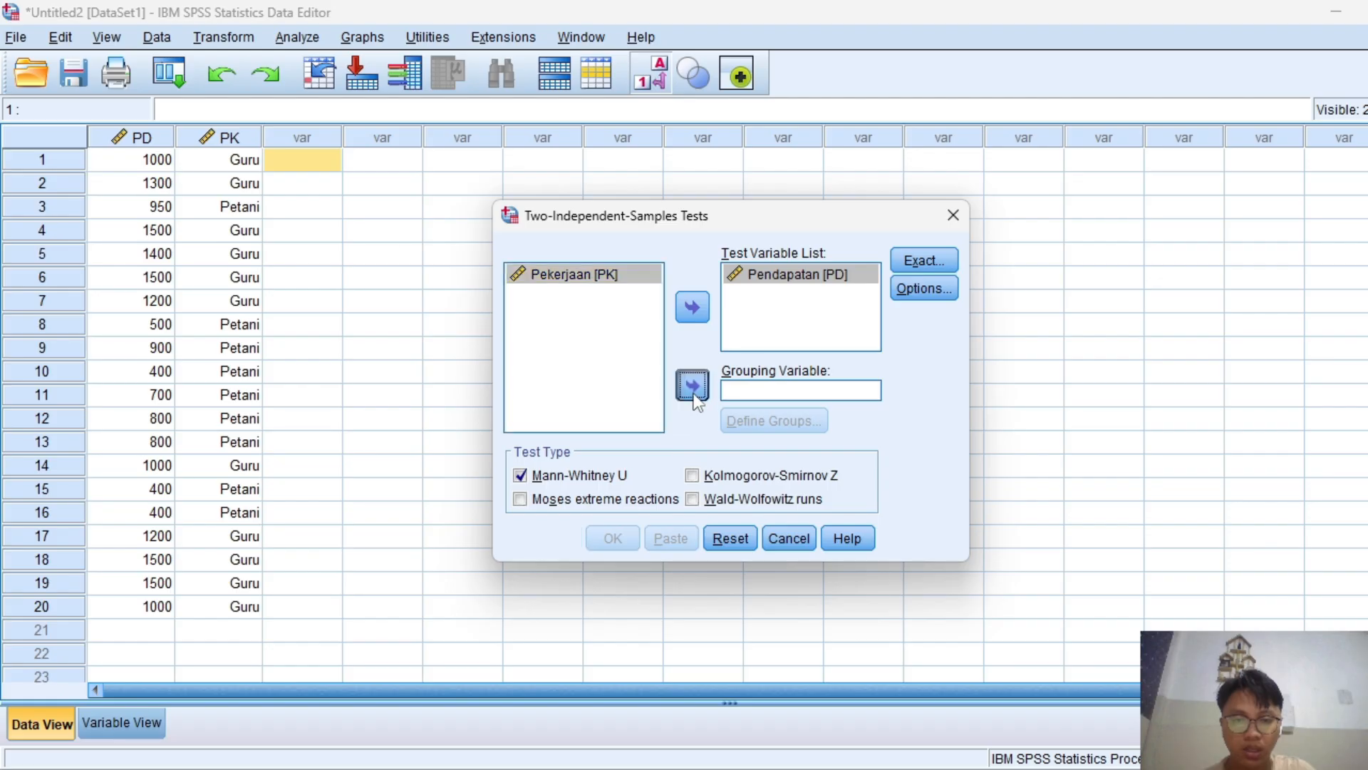
- Define the PK groups as 1 and 2 and run the Mann-Whitney U test
click(780, 419)
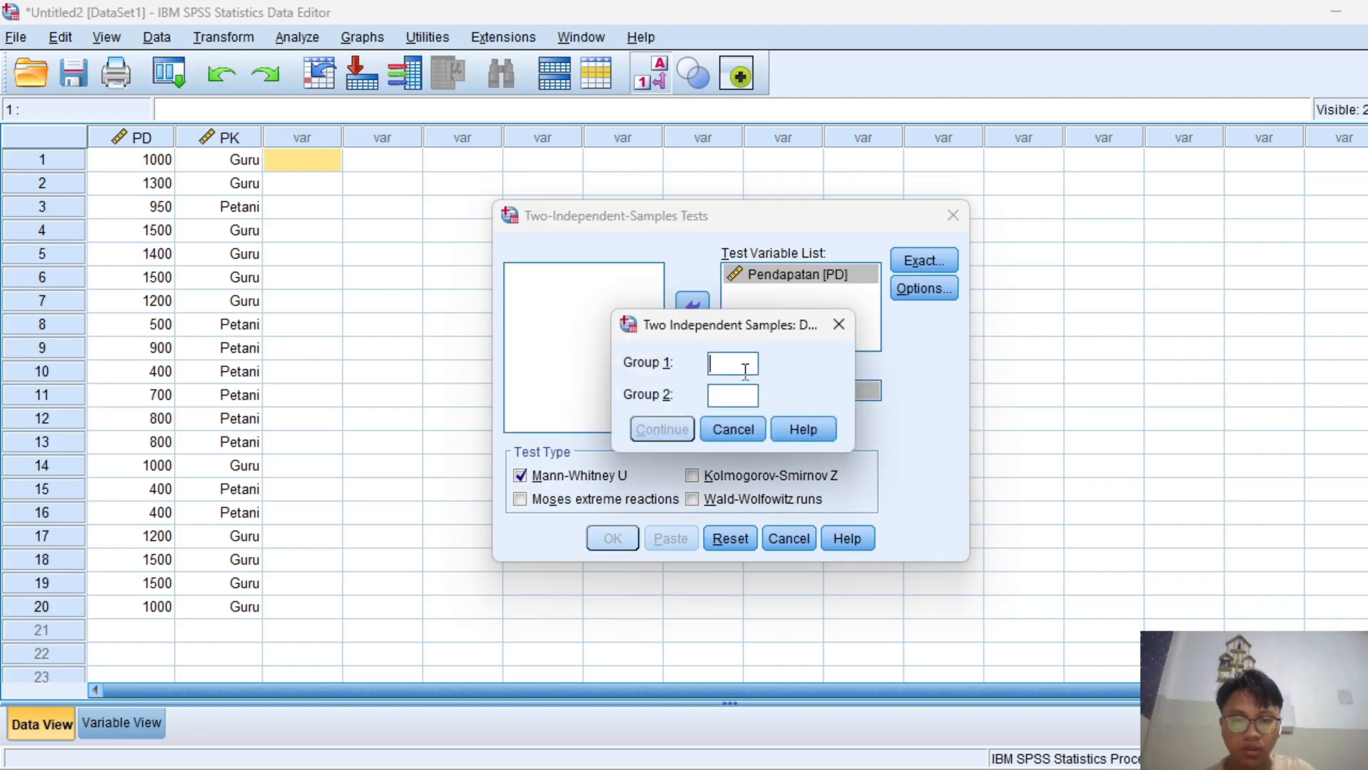
text(1 )
text(2)
click(662, 427)
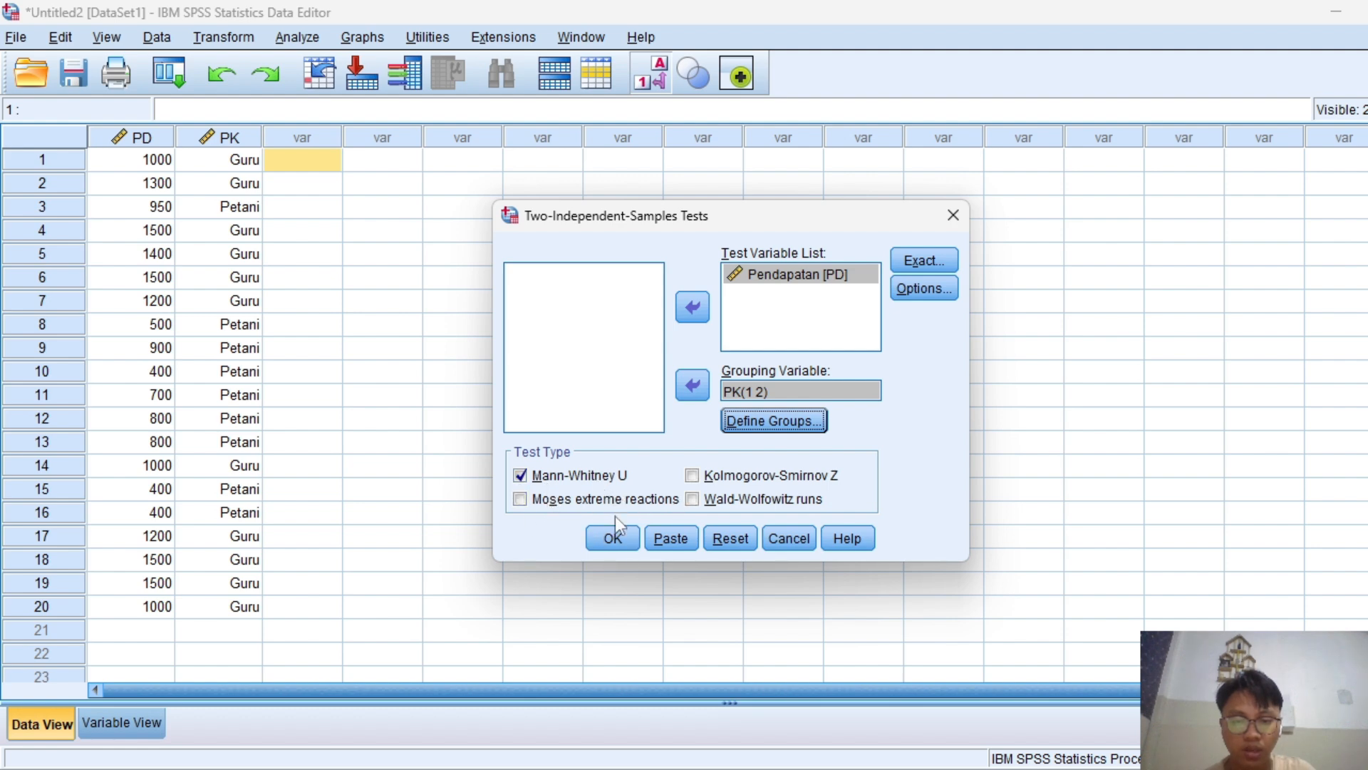
click(610, 544)
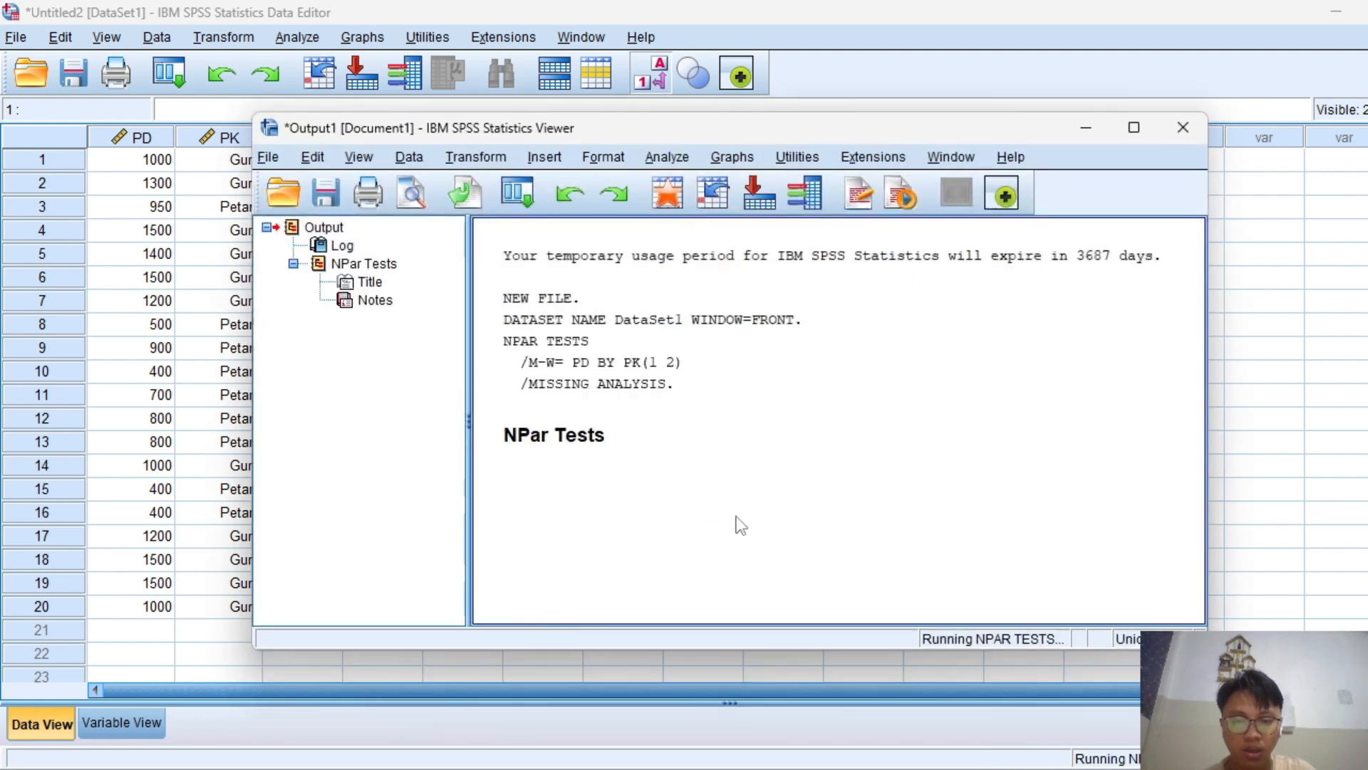
- Examine the Ranks and Test Statistics tables in the Mann-Whitney output
scroll(780, 411, down, 3)
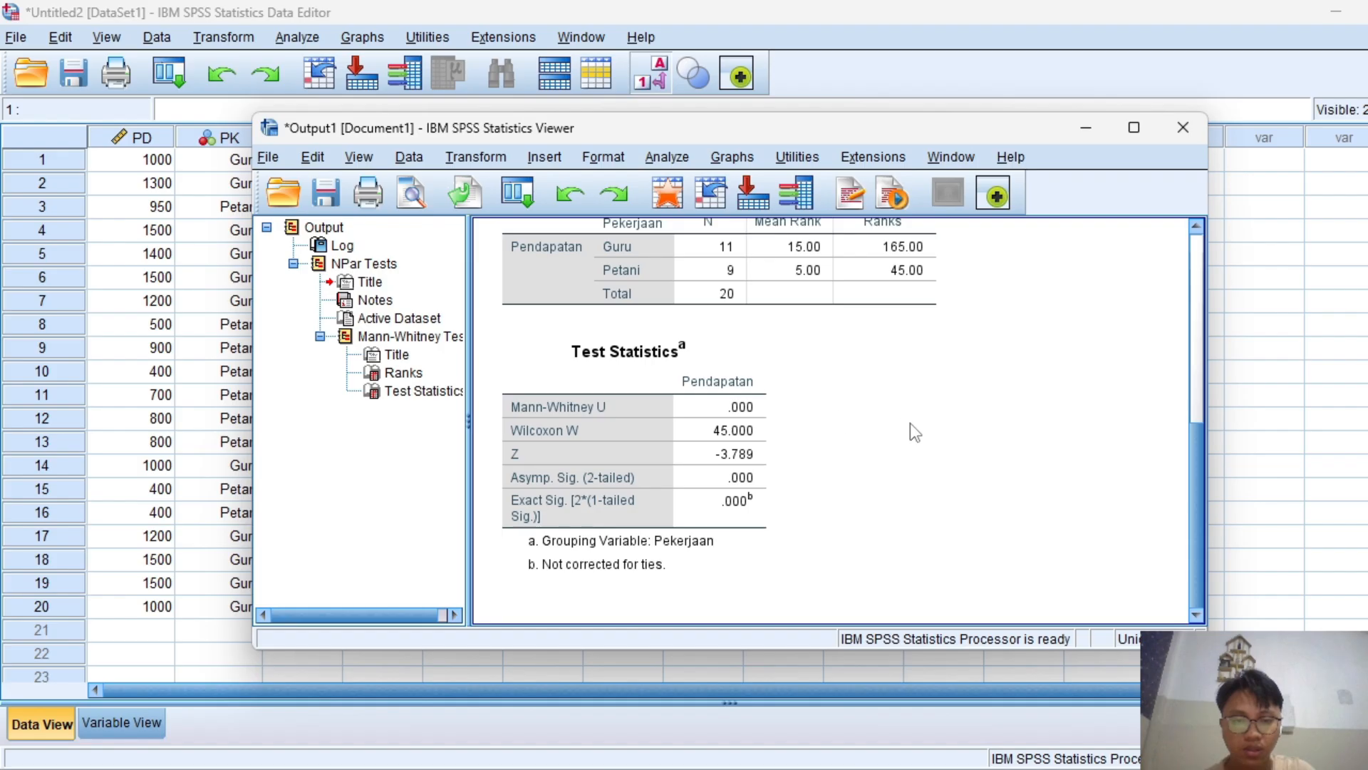
click(754, 362)
scroll(777, 399, up, 3)
click(800, 445)
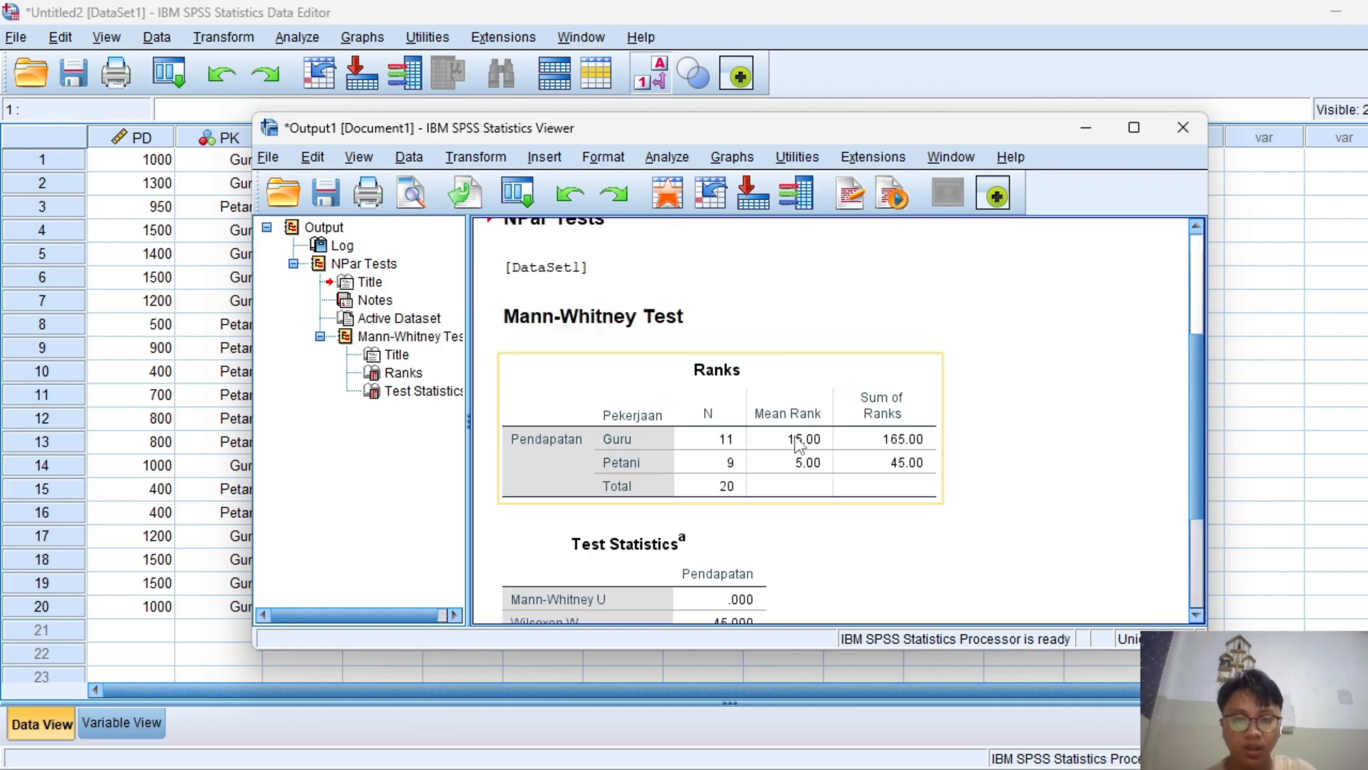
scroll(745, 479, down, 1)
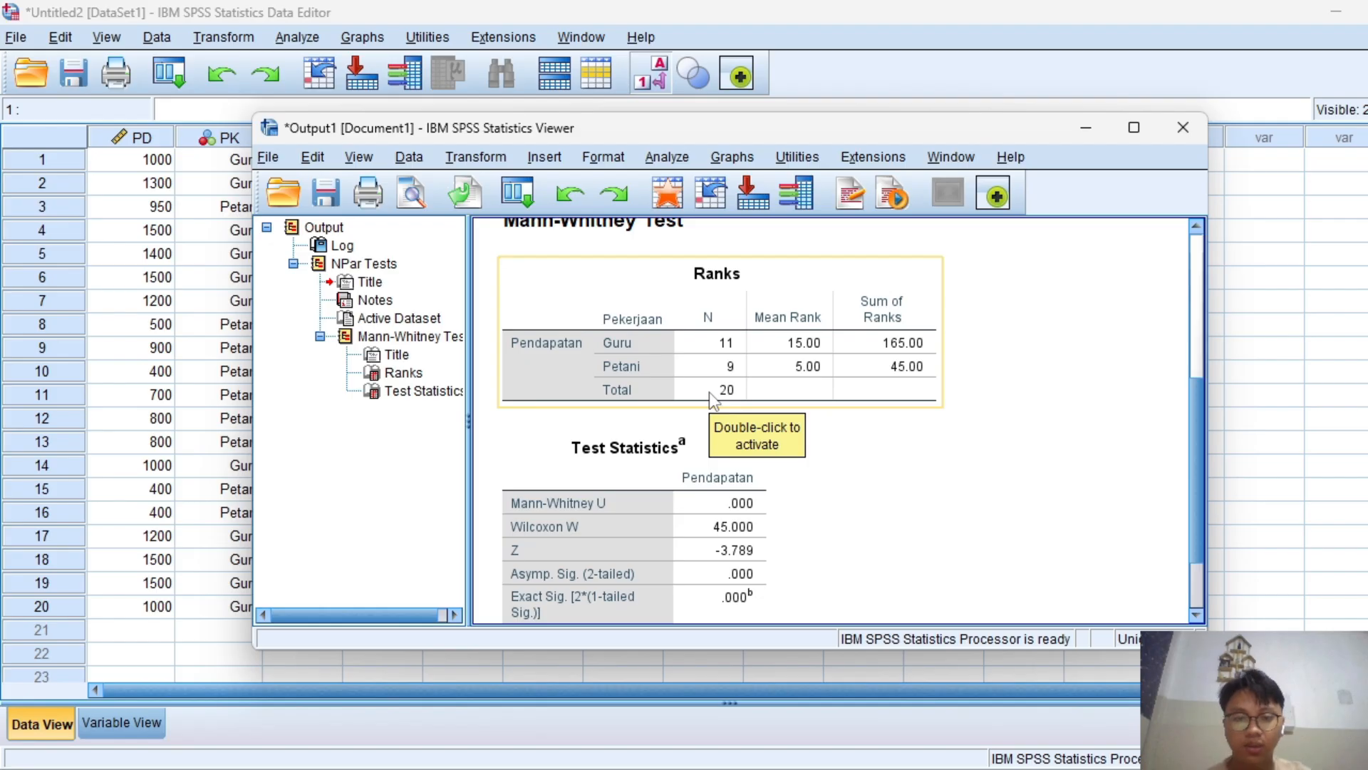
scroll(723, 412, down, 1)
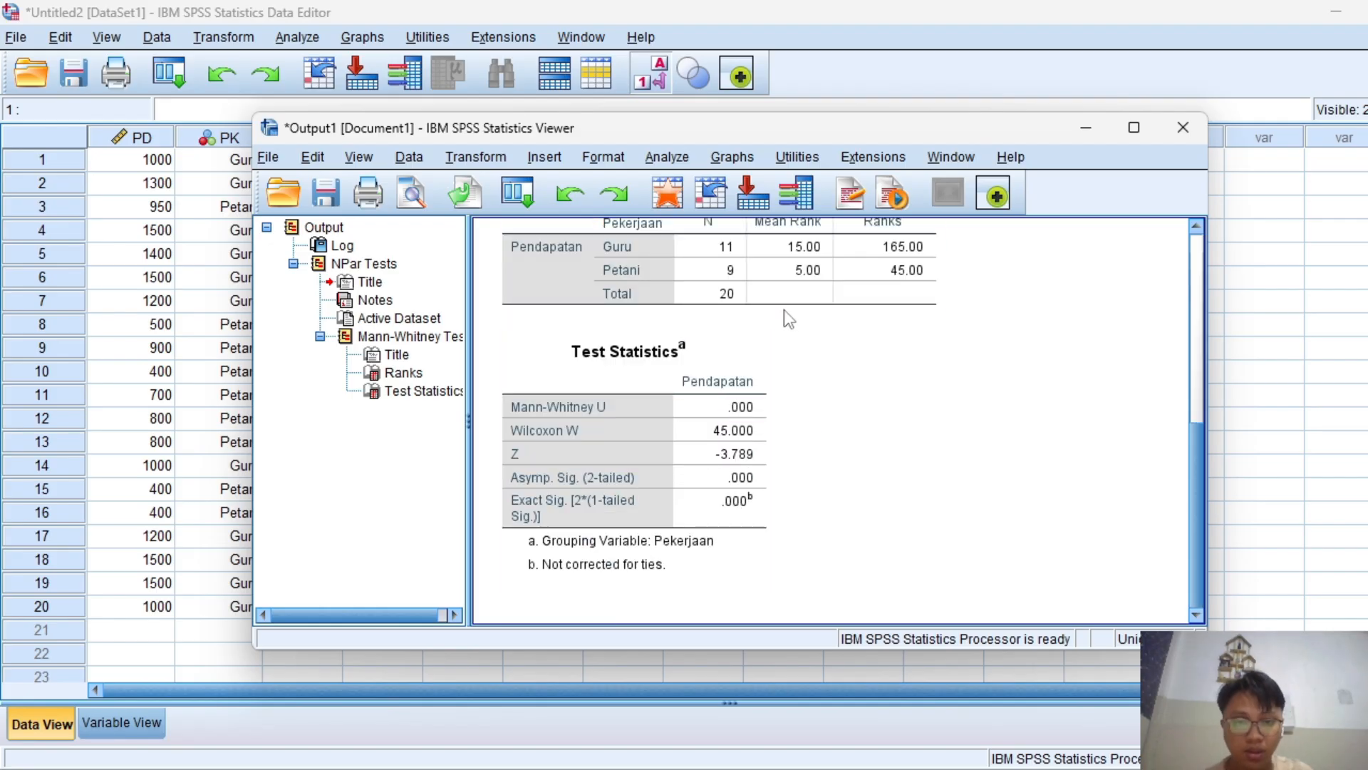
- Minimize the Mann-Whitney output window and create a new empty dataset in the Data Editor
scroll(849, 418, up, 1)
scroll(848, 420, down, 1)
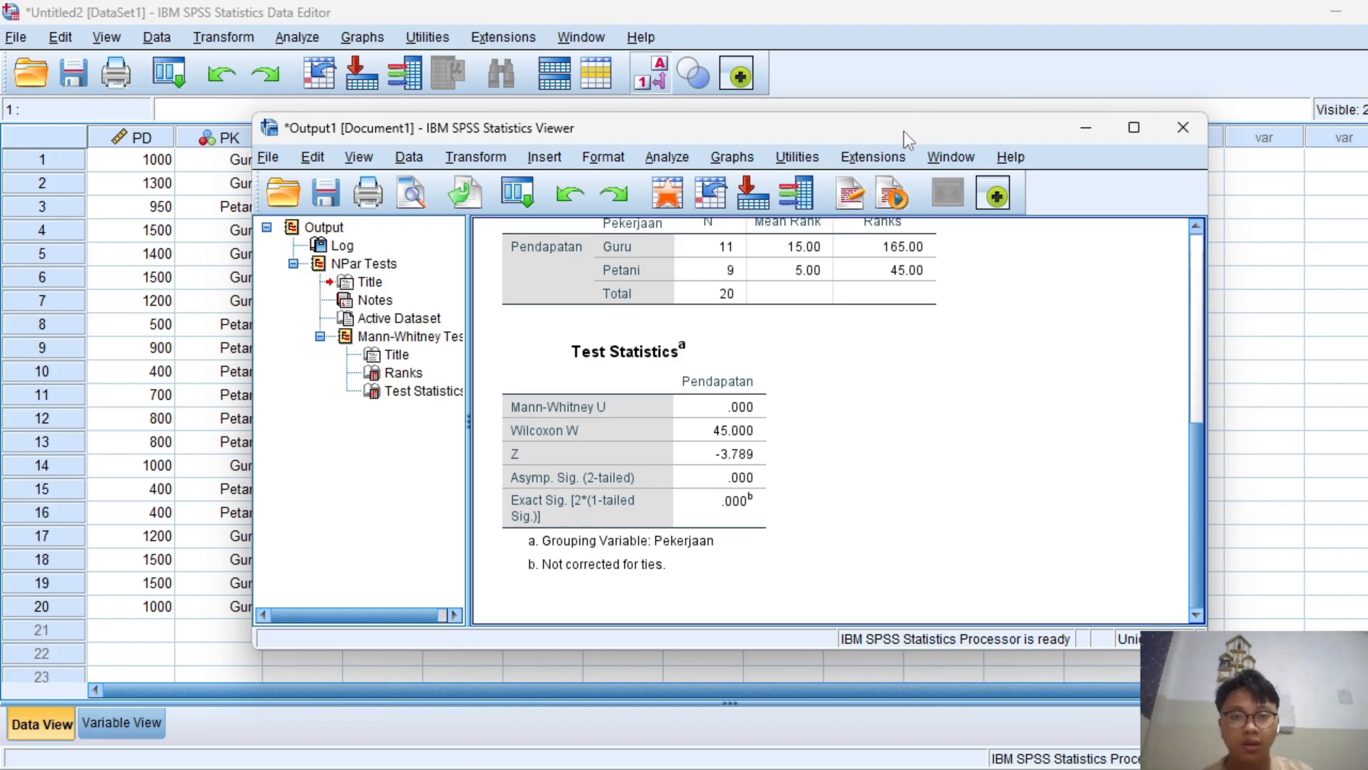
drag(903, 131, 1014, 171)
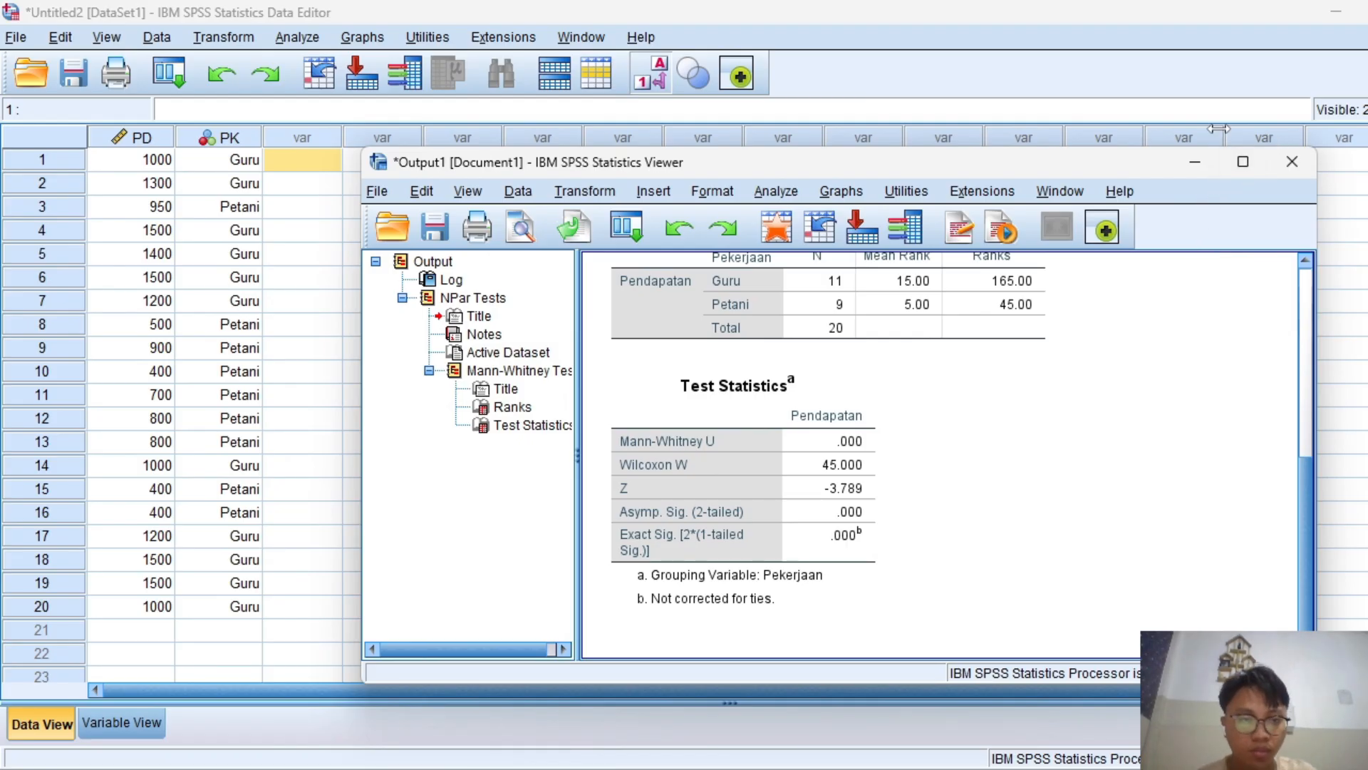
click(1195, 162)
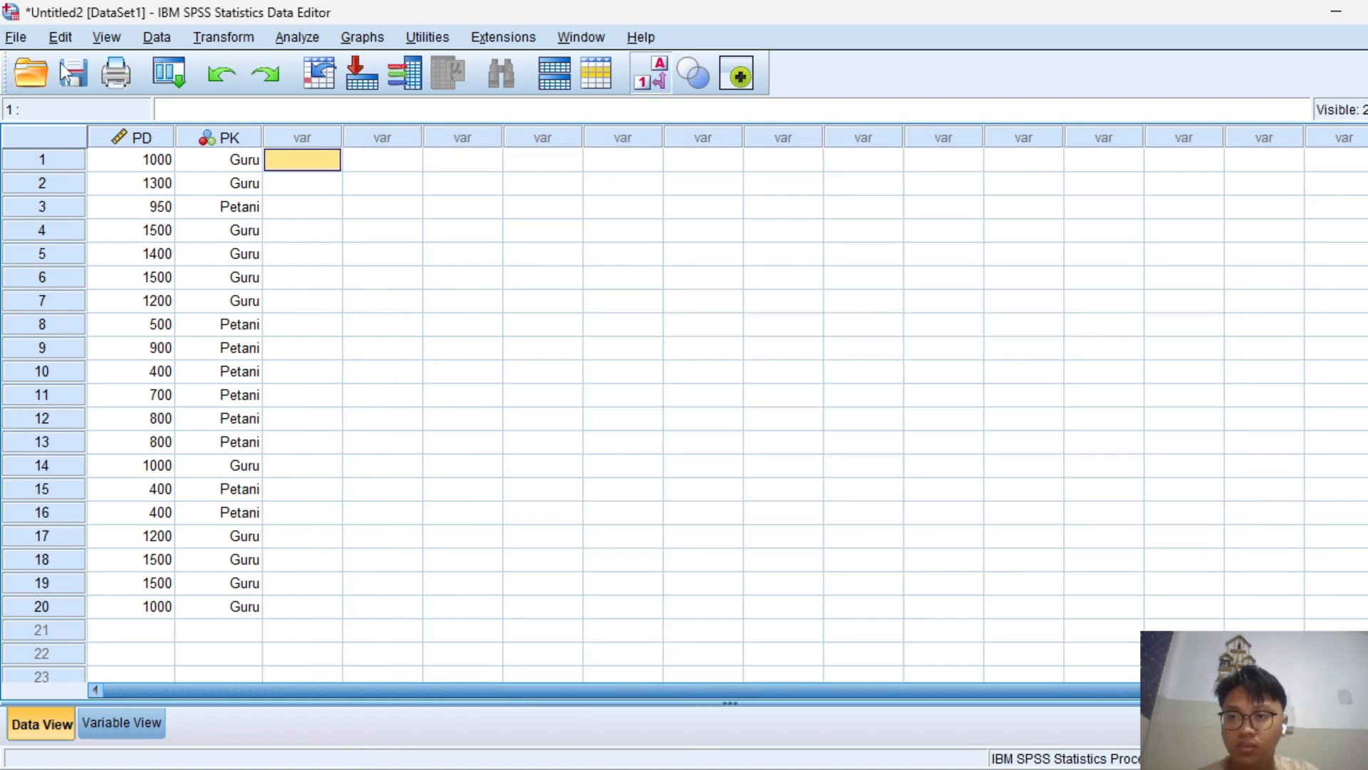
click(16, 37)
mouse_move(296, 80)
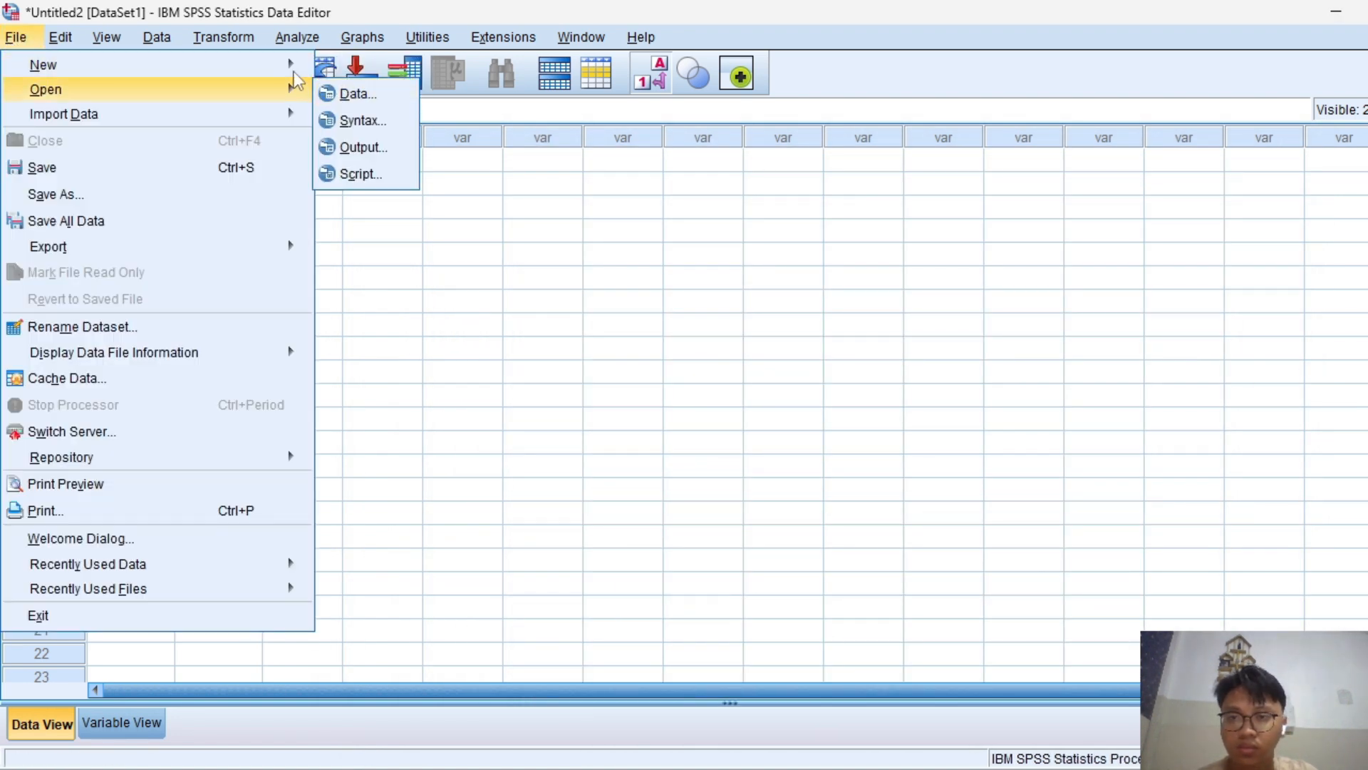
click(353, 65)
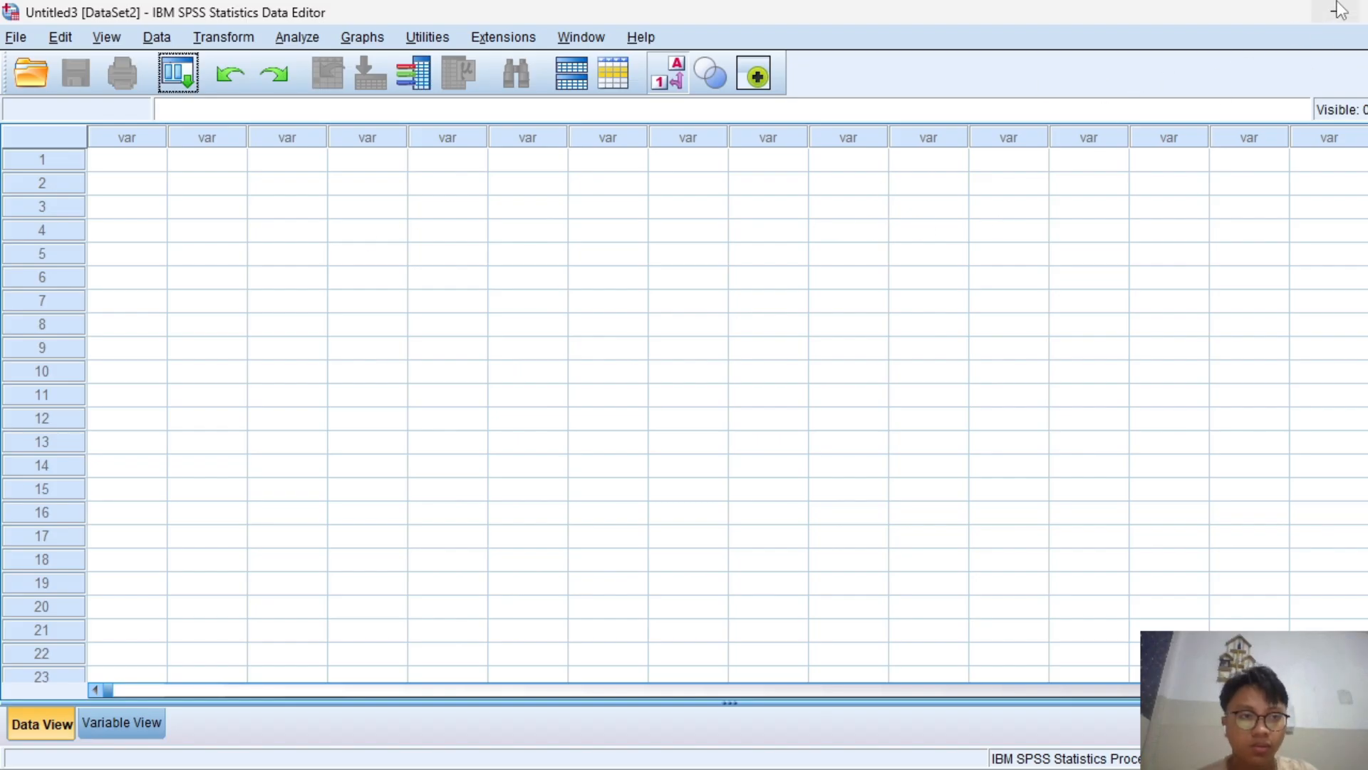
- Minimize the SPSS data windows, switch to Document1 in Word and maximize it
click(1338, 10)
click(1335, 19)
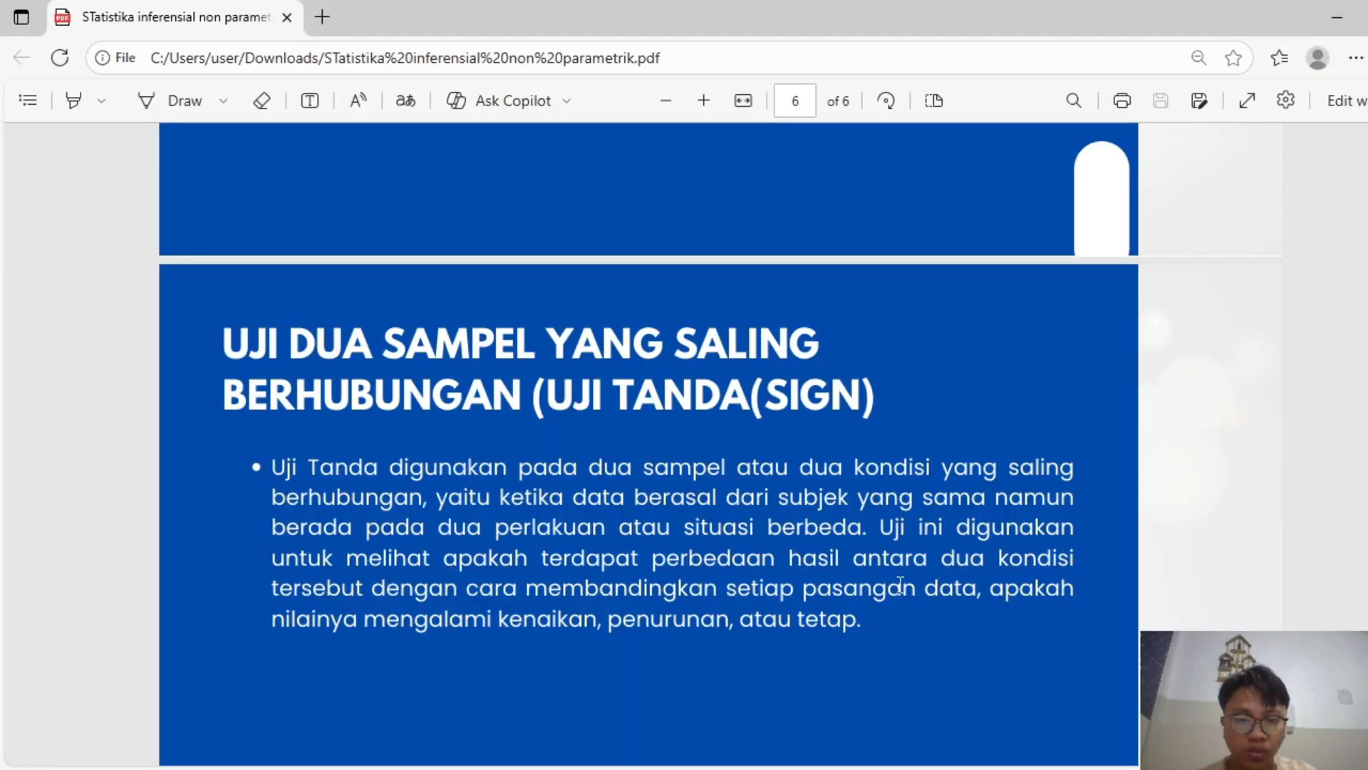
click(788, 733)
click(826, 677)
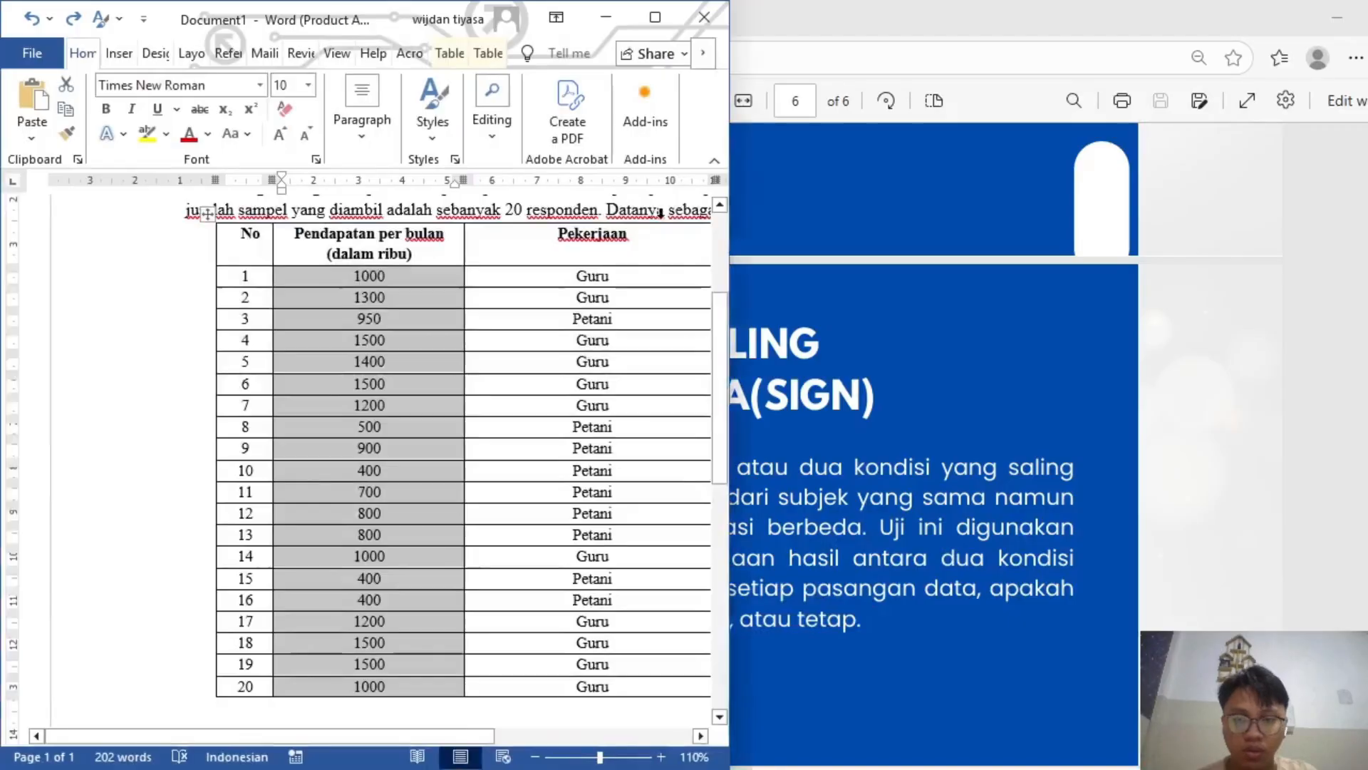
click(655, 17)
- Examine exercise b, Uji Dua Sampel Yang Saling Berhubungan, and its table of Metode Ceramah and Metode Diskusi Kelompok scores
scroll(761, 555, down, 10)
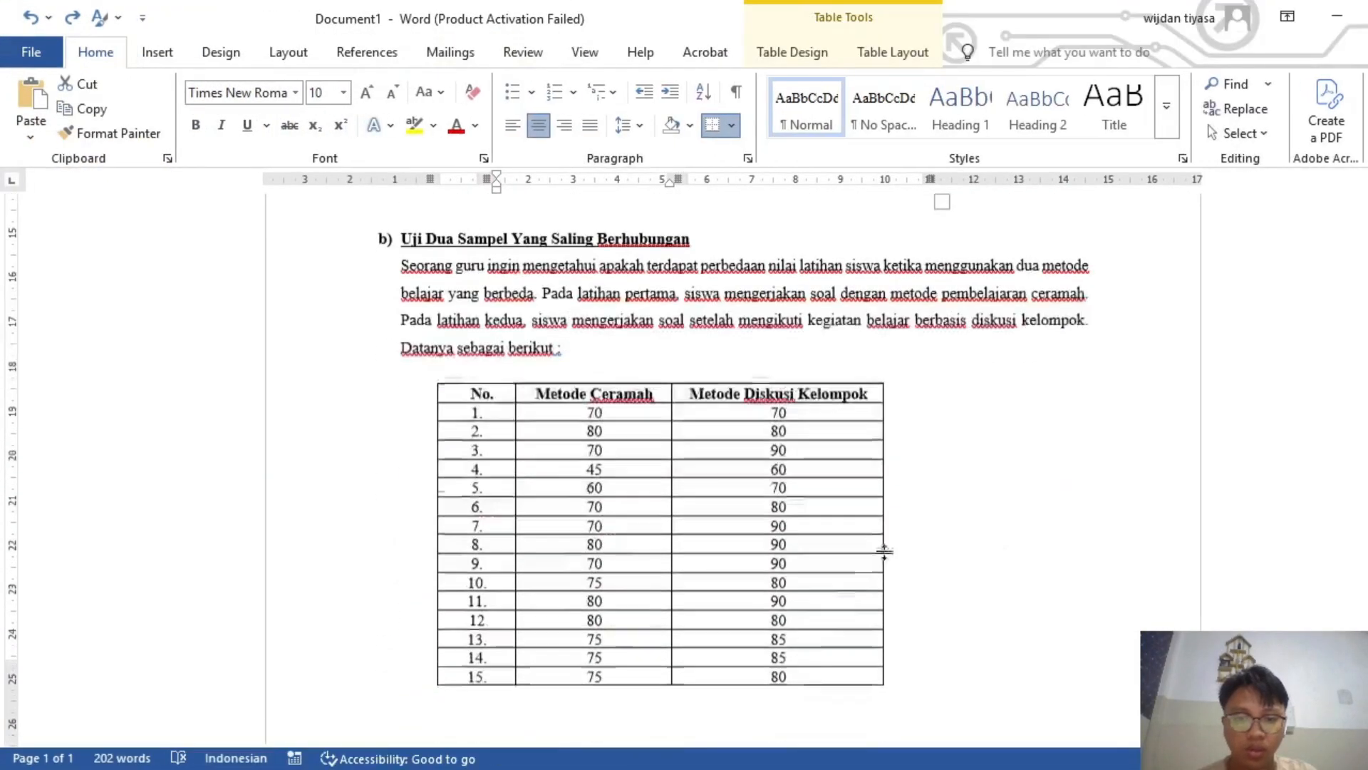
scroll(884, 551, down, 1)
click(1096, 507)
scroll(1097, 507, up, 3)
scroll(1097, 507, down, 4)
scroll(1097, 507, up, 1)
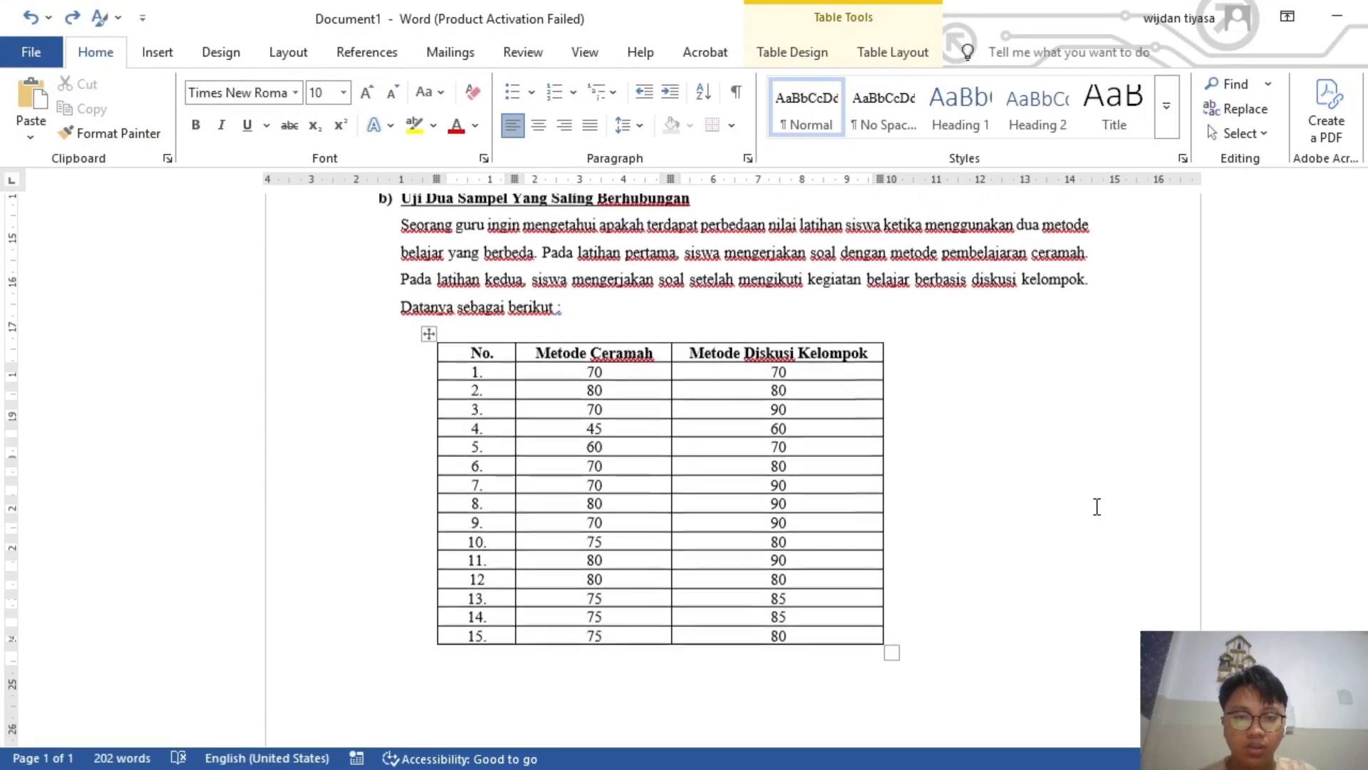
scroll(1097, 507, up, 1)
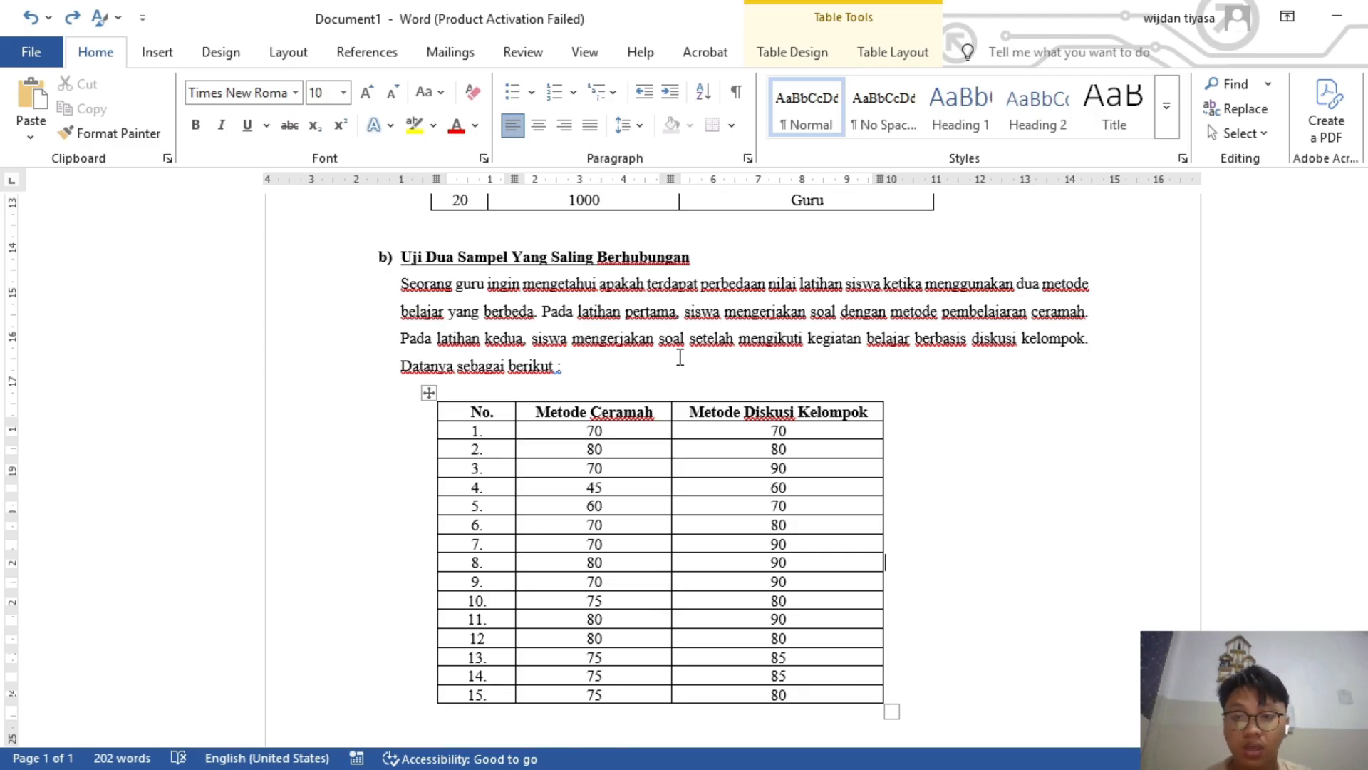
scroll(652, 358, down, 2)
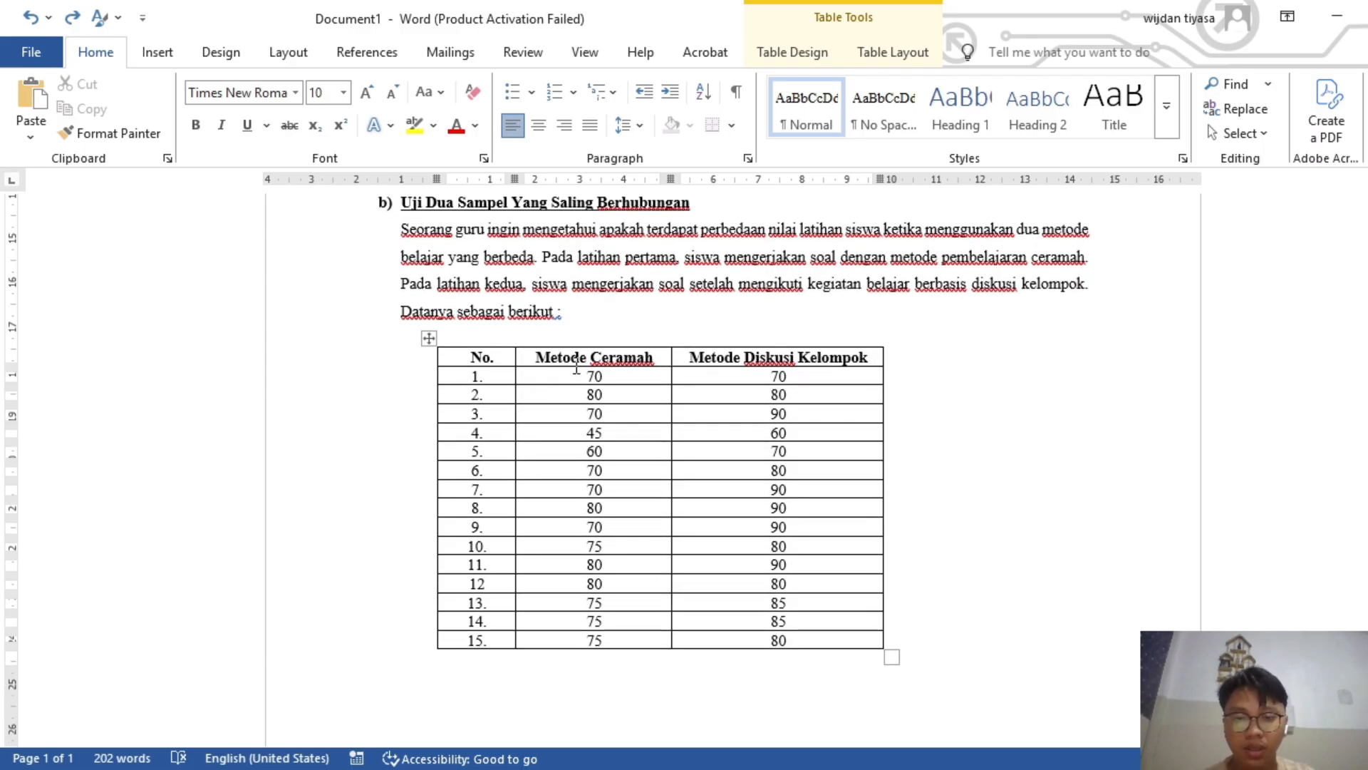
scroll(594, 388, down, 2)
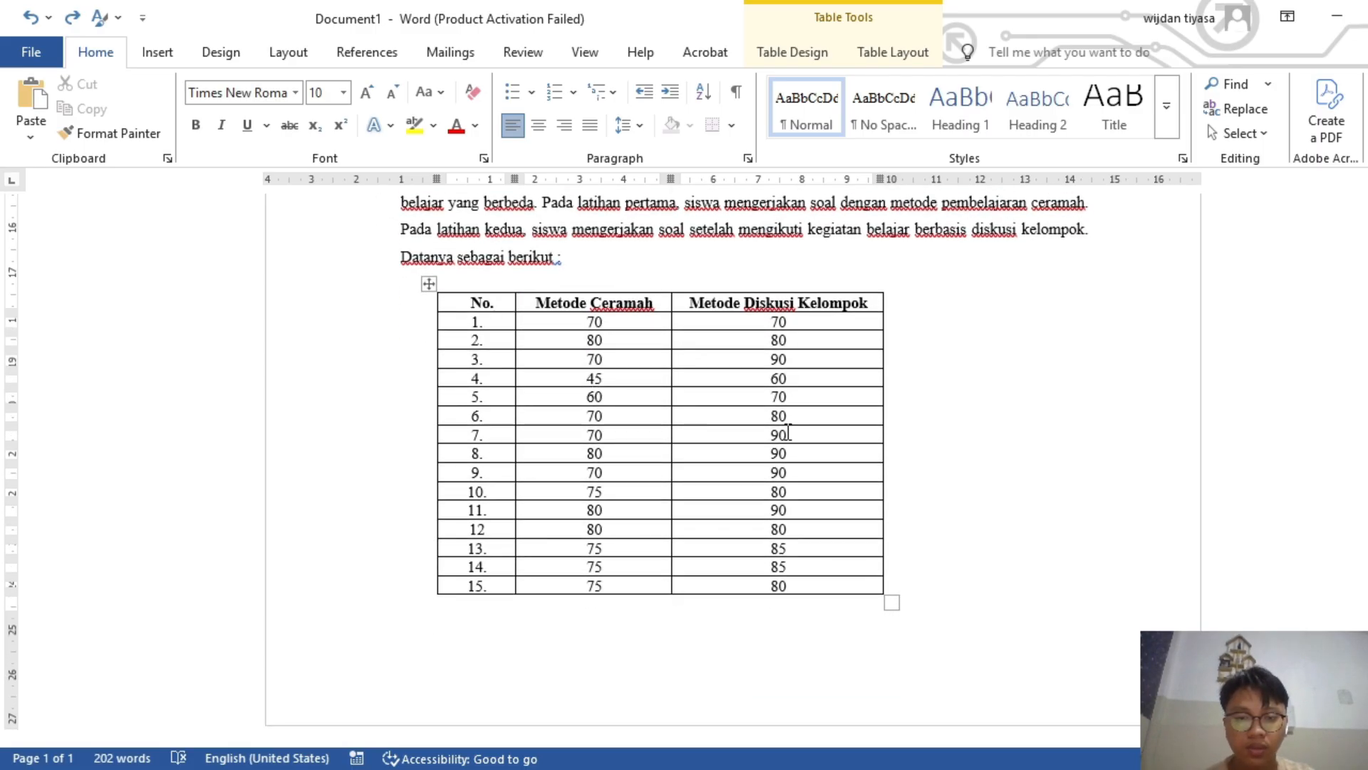
scroll(780, 442, up, 2)
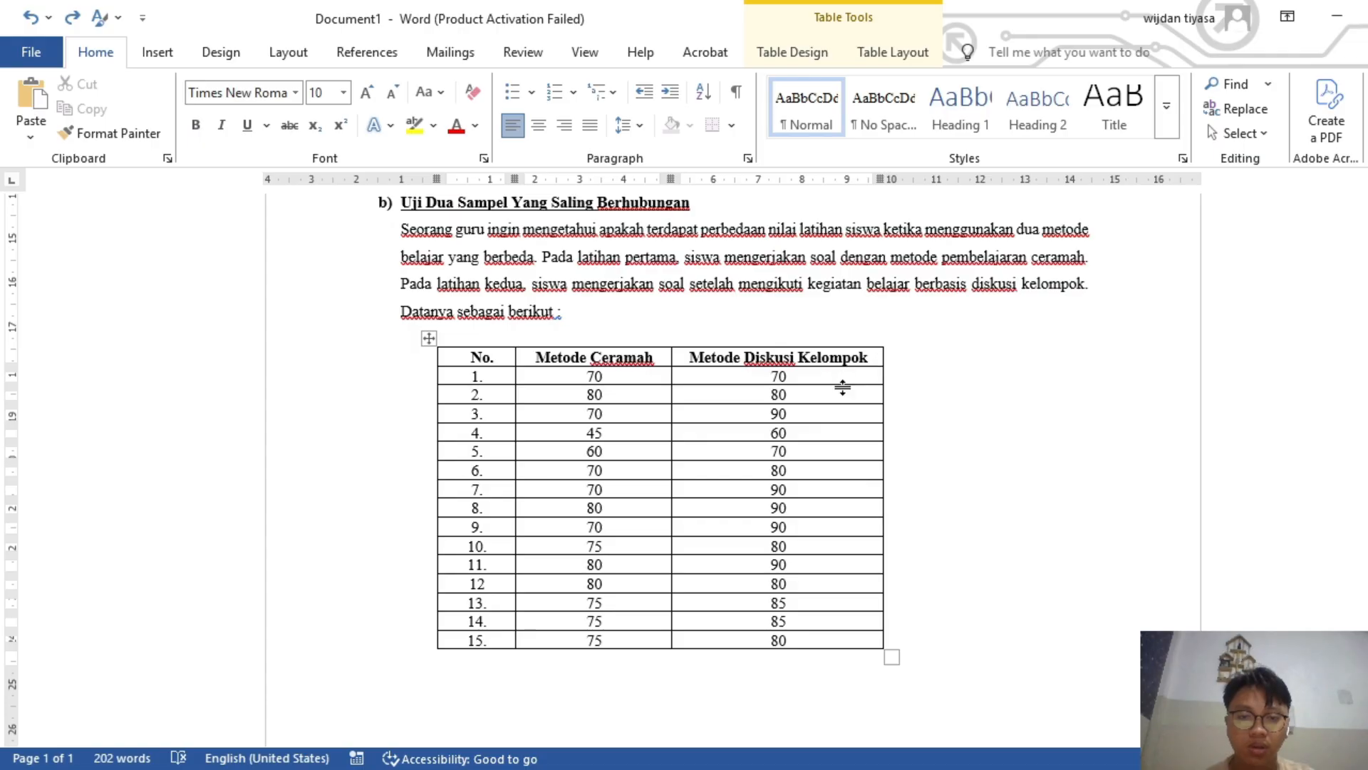
scroll(787, 474, down, 2)
scroll(753, 622, up, 8)
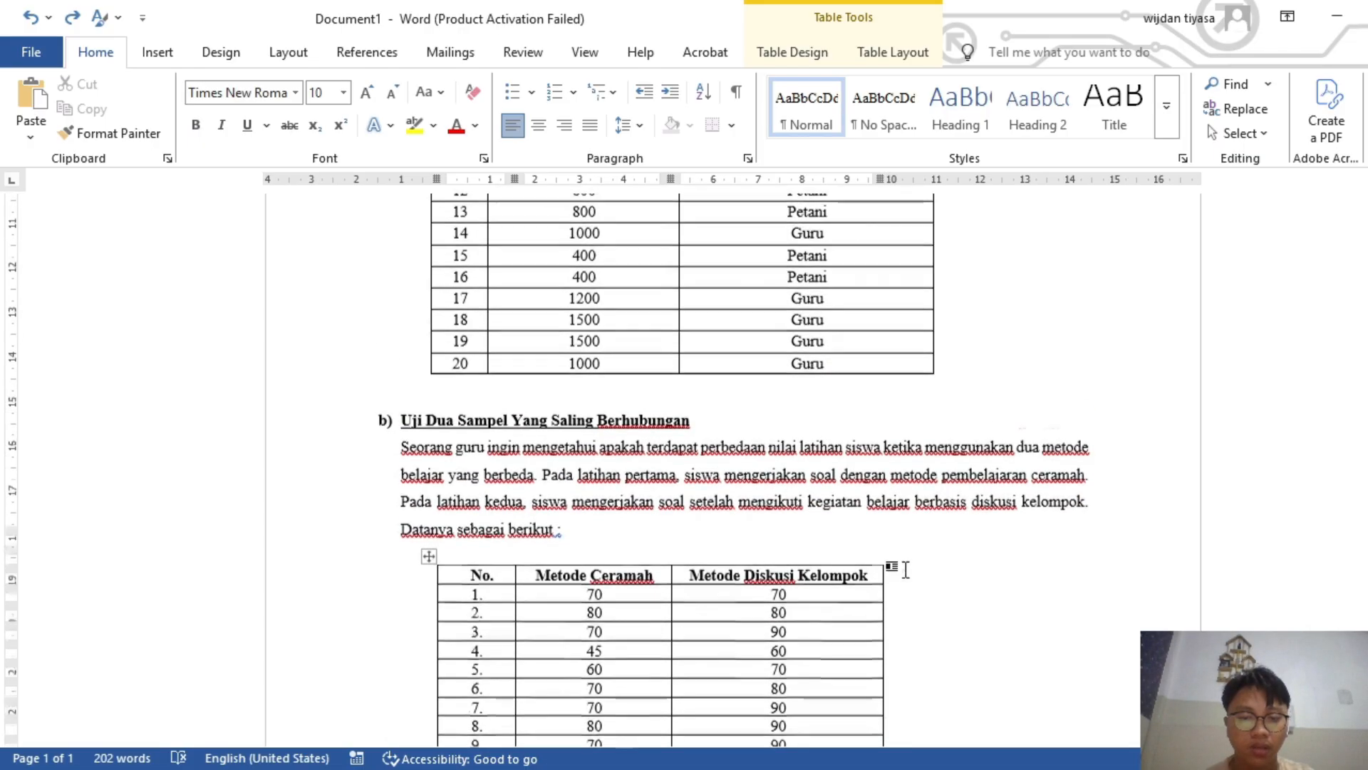
scroll(752, 622, down, 6)
scroll(950, 634, up, 4)
scroll(950, 634, down, 6)
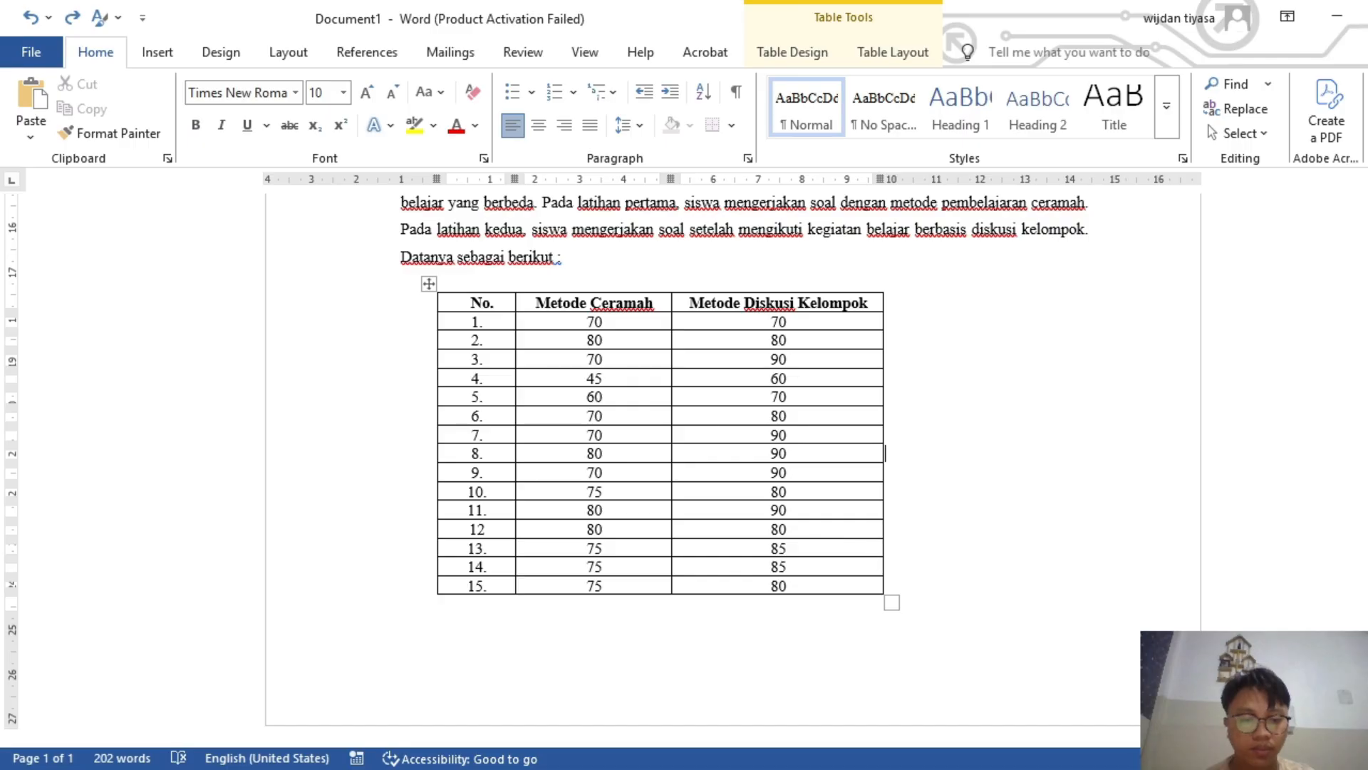
- Switch to the empty Untitled3 dataset in SPSS and define two variables named CR and DK
click(920, 769)
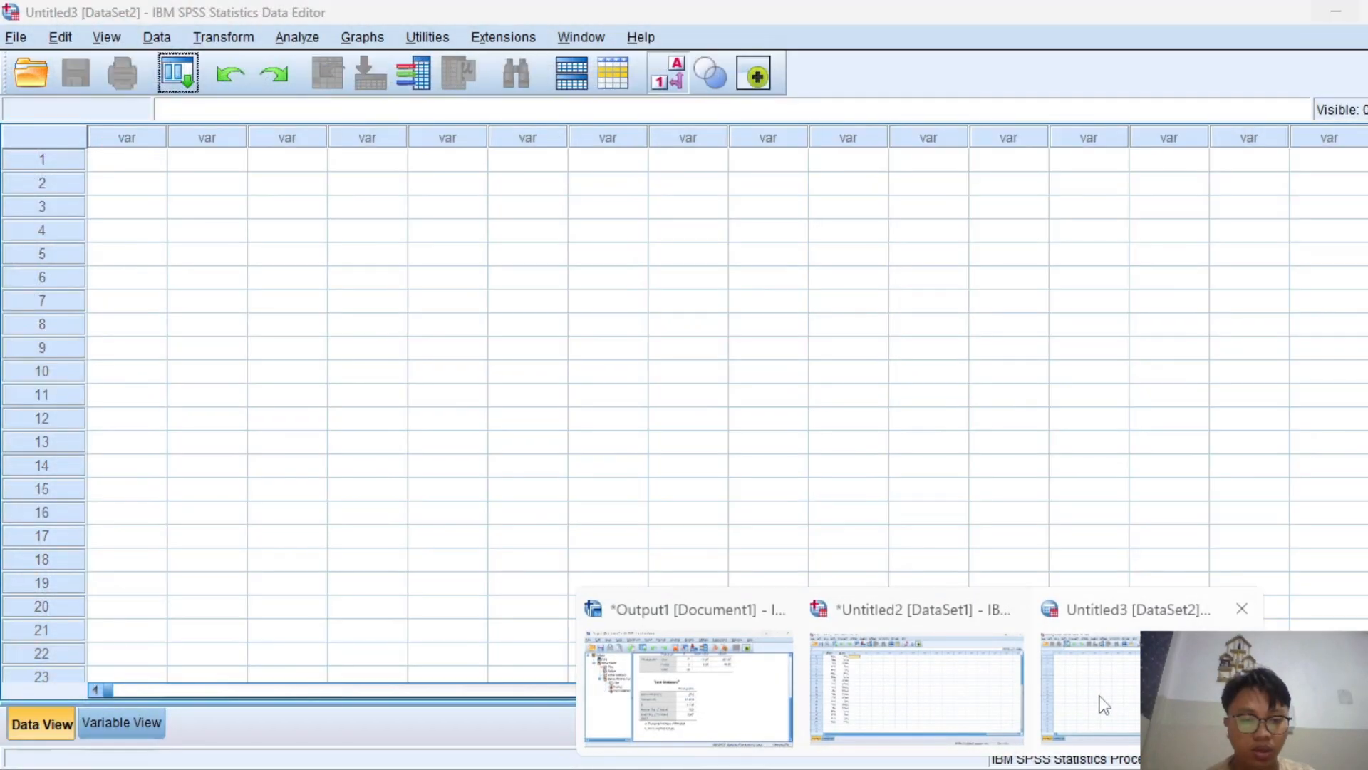
click(1102, 699)
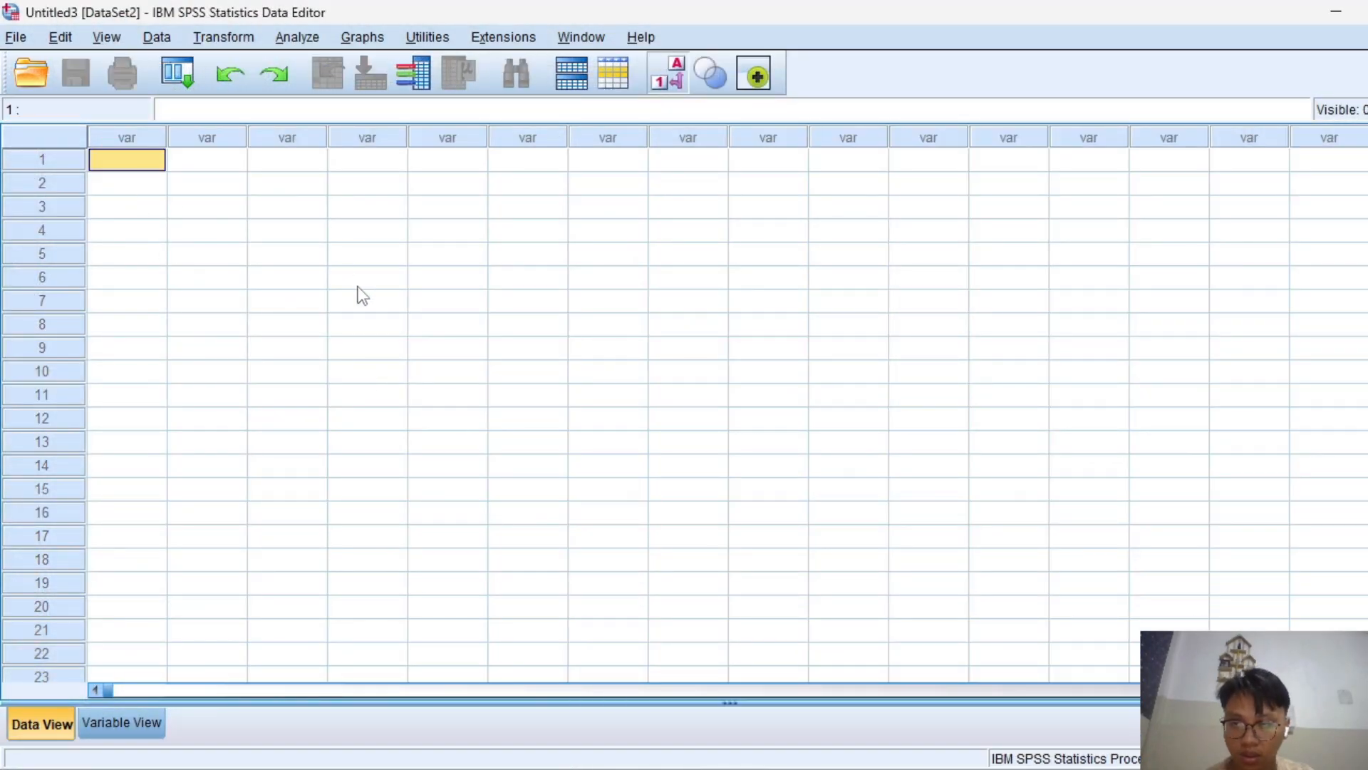
click(151, 722)
click(164, 133)
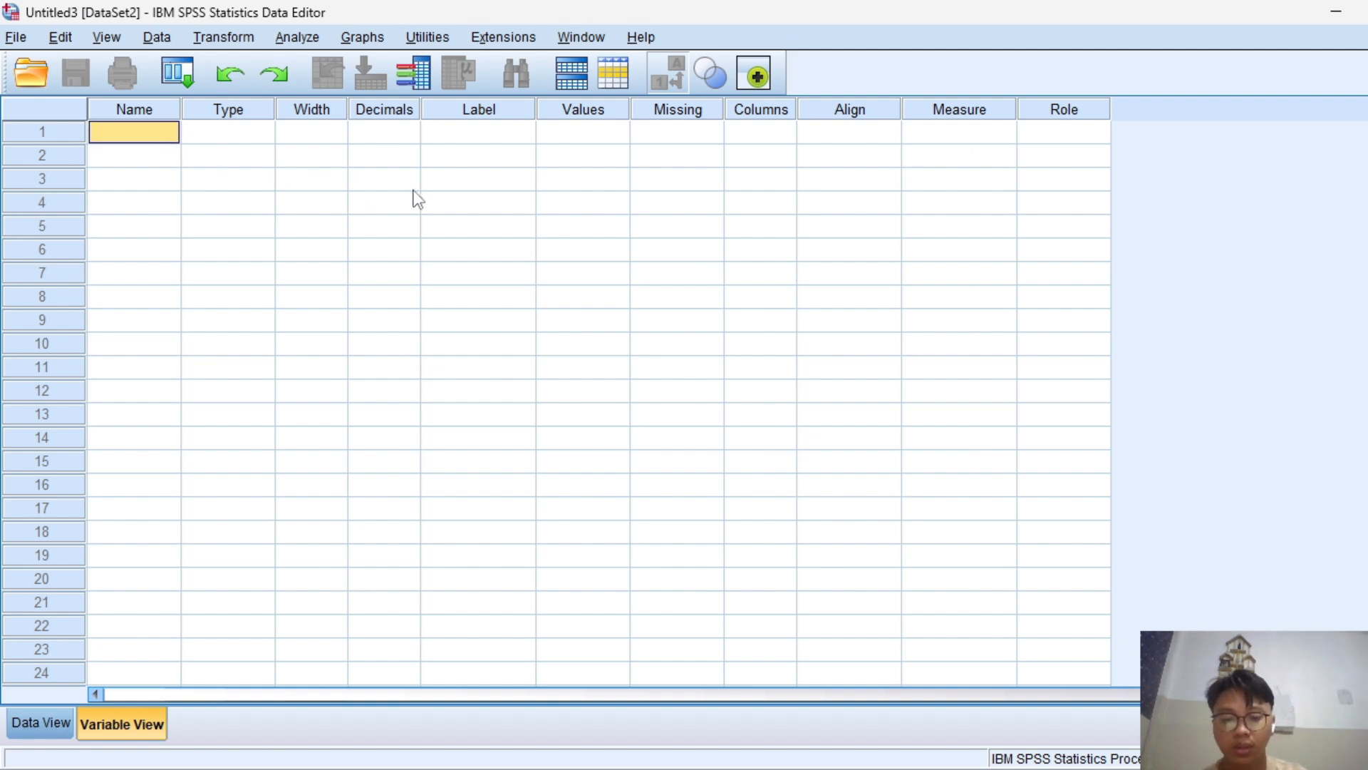
text(C)
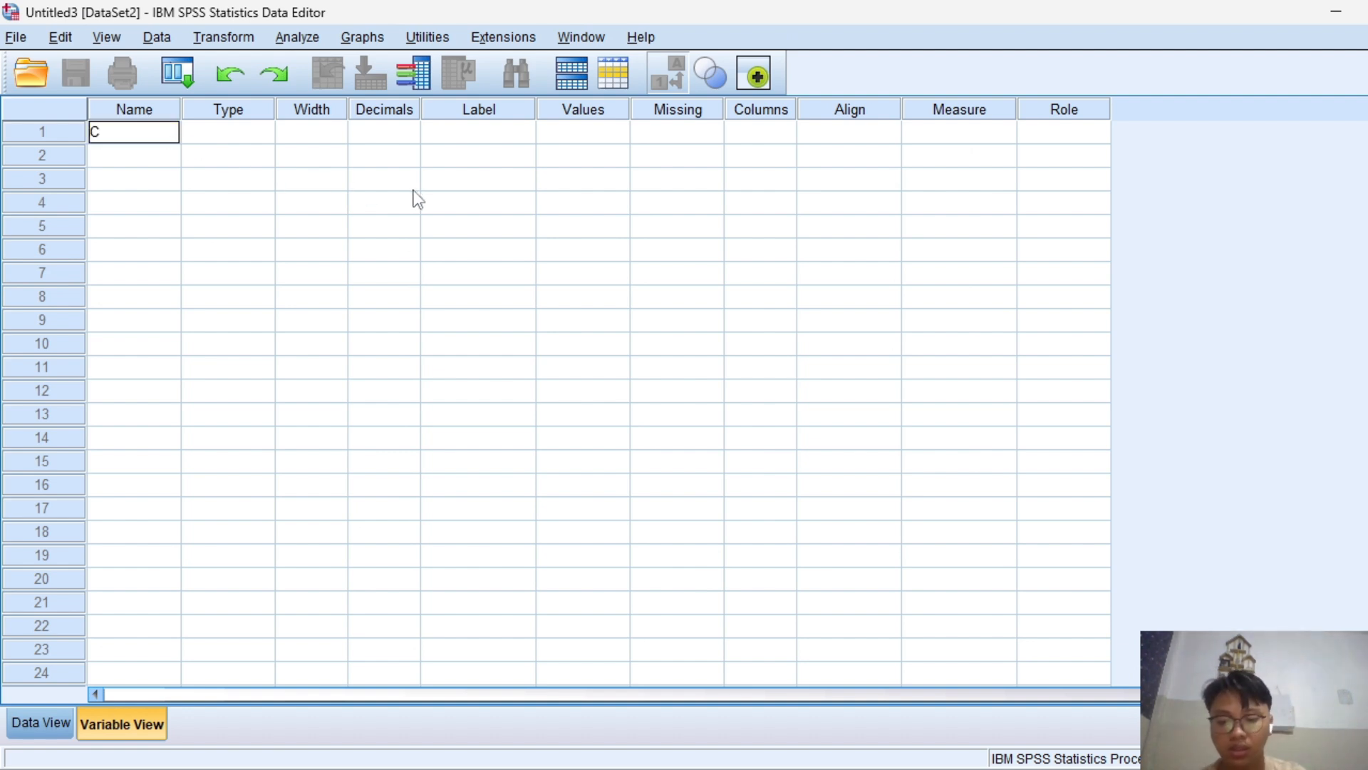
text(R)
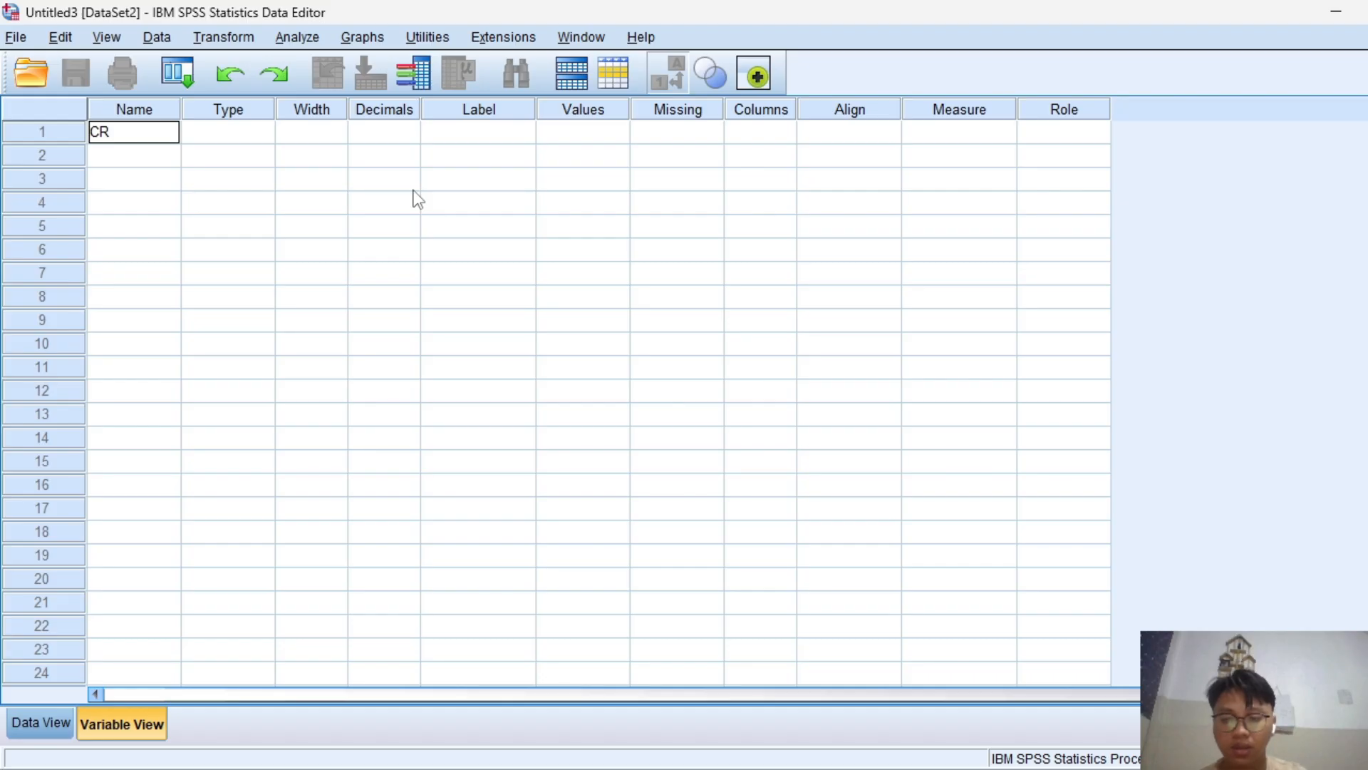
click(157, 153)
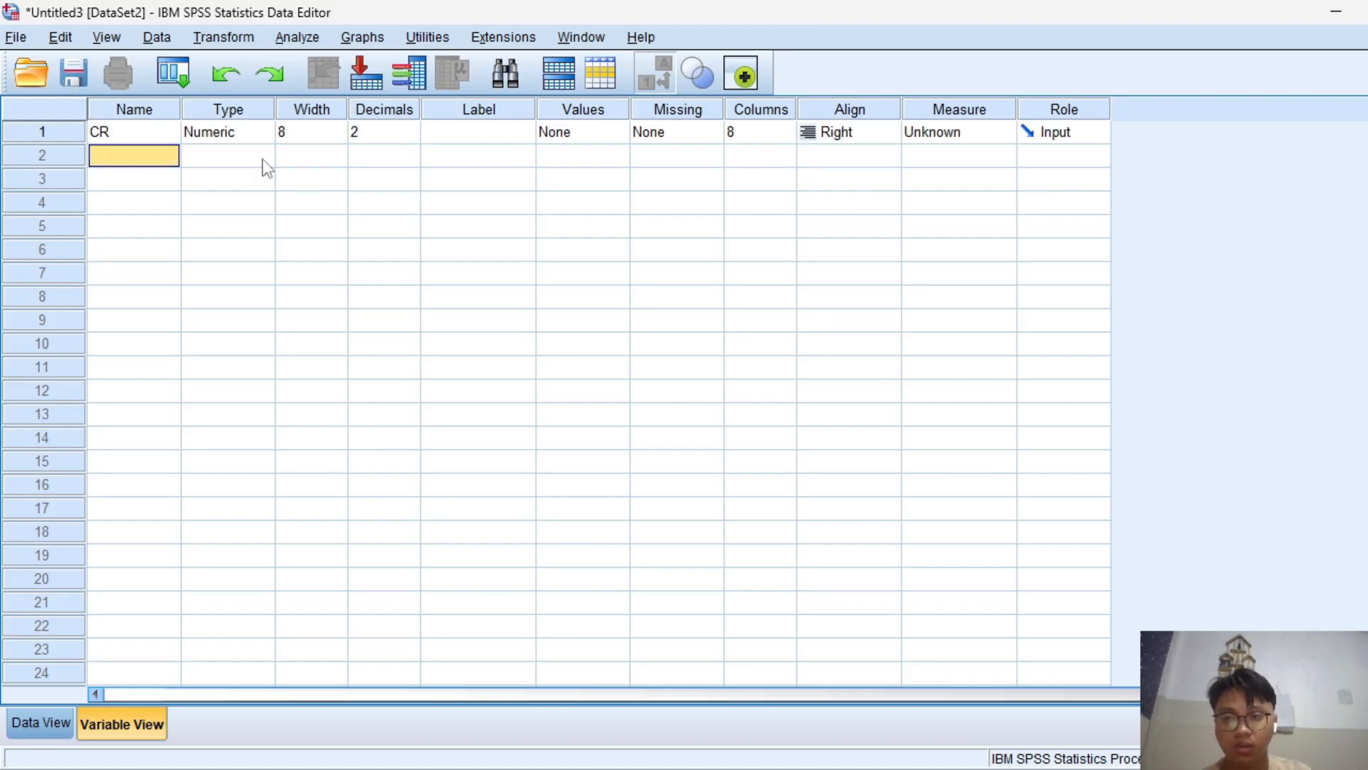
text(D)
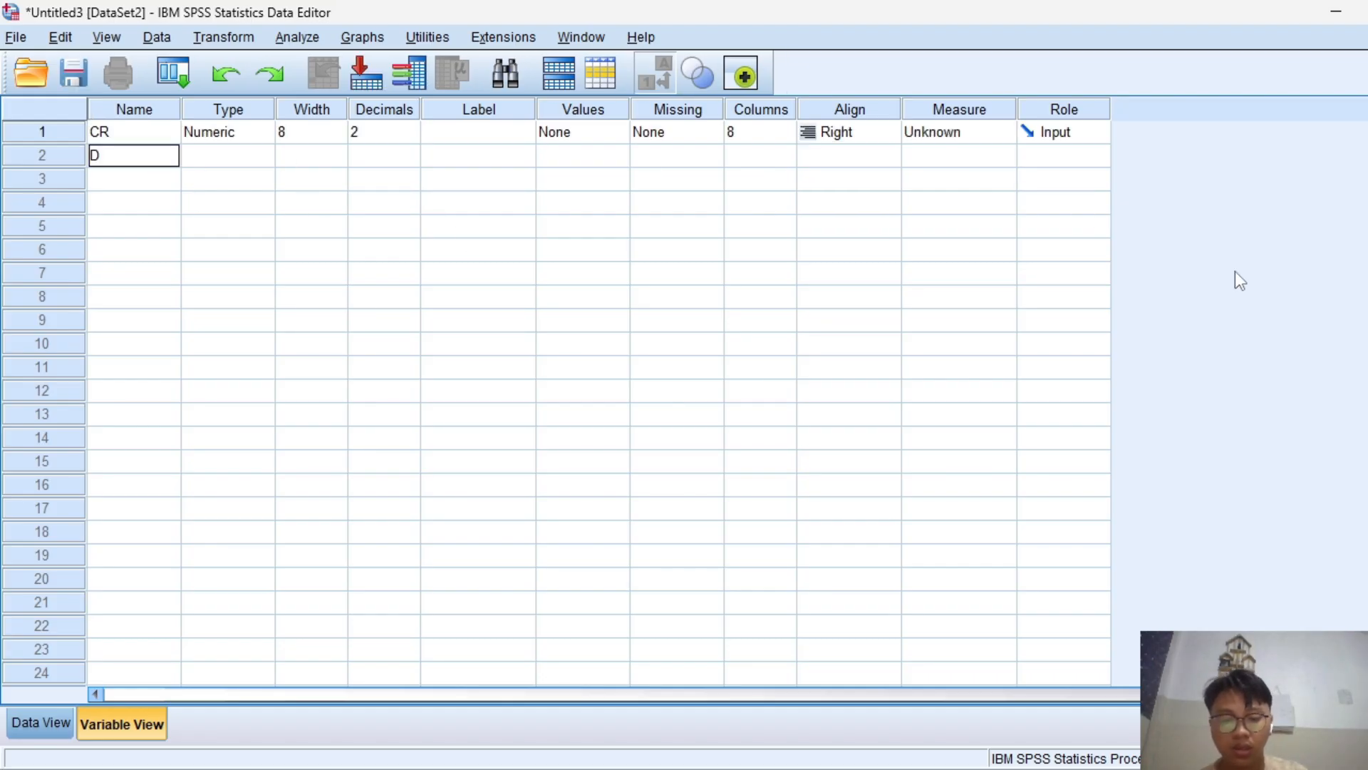
text(K)
- Label the CR variable Ceramah and the DK variable Diskusi
click(503, 134)
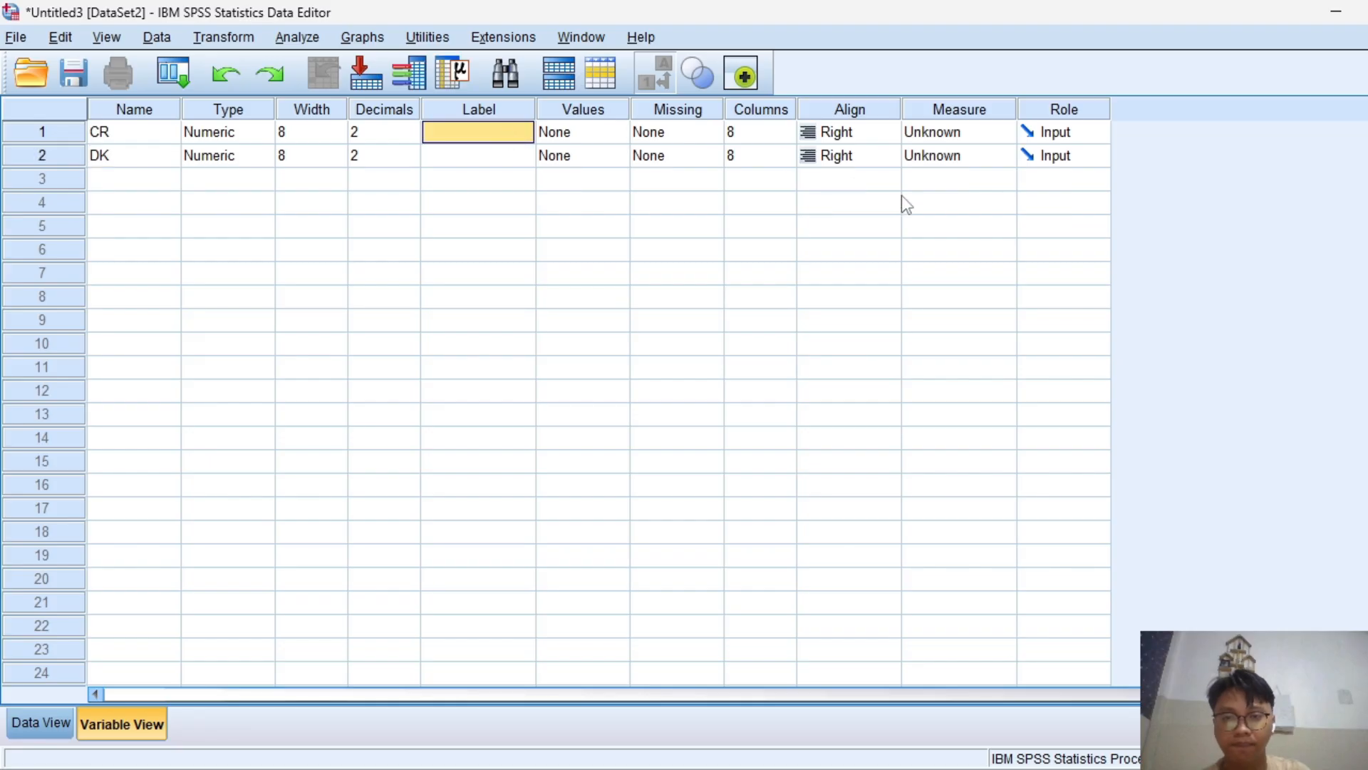
text(Cera)
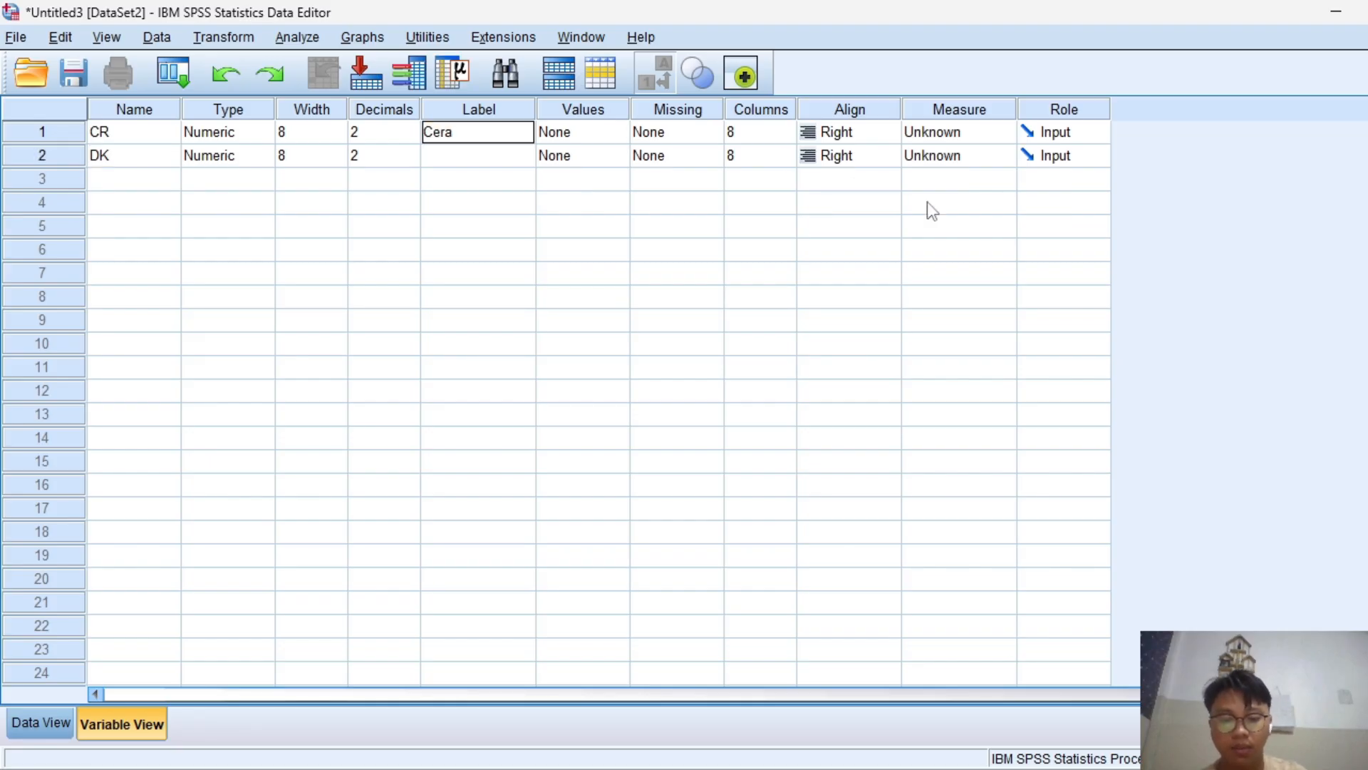
text(mah)
click(464, 163)
text(D)
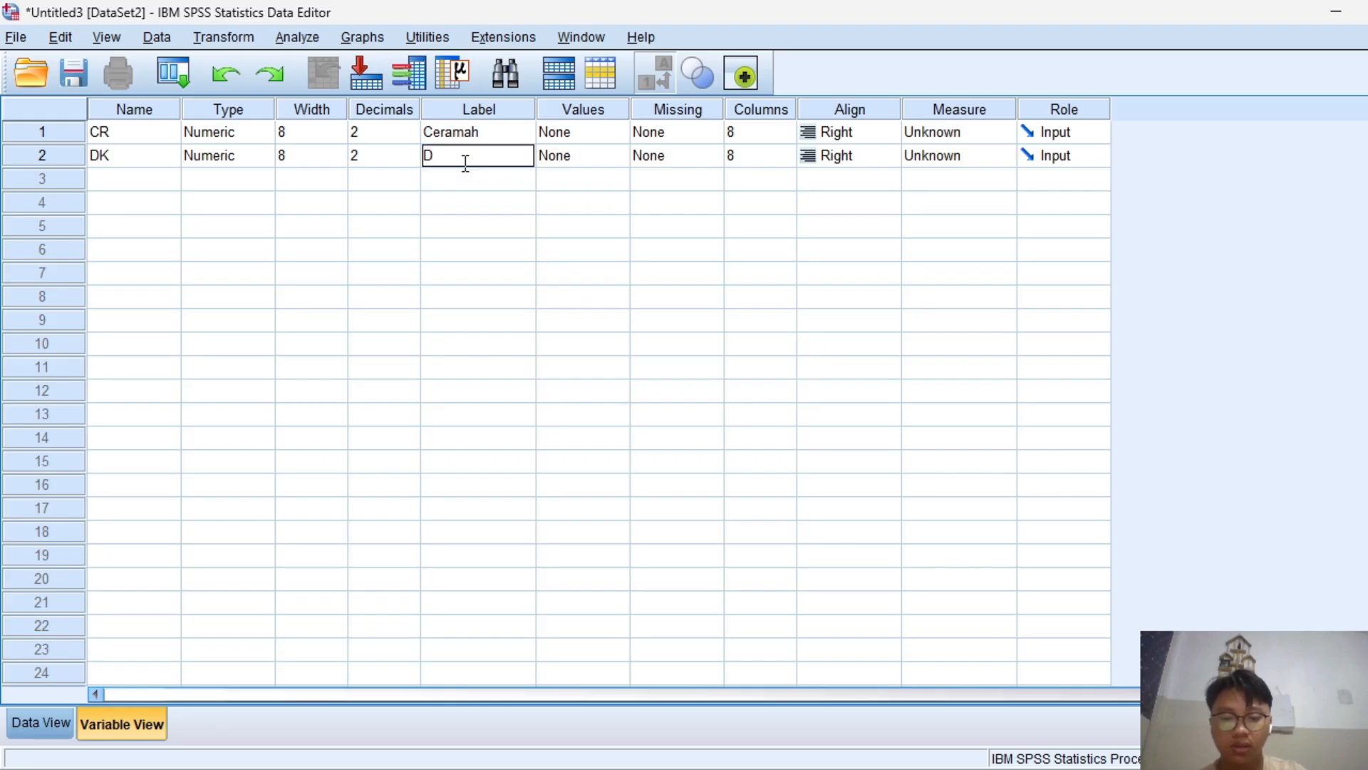
text(iskusi)
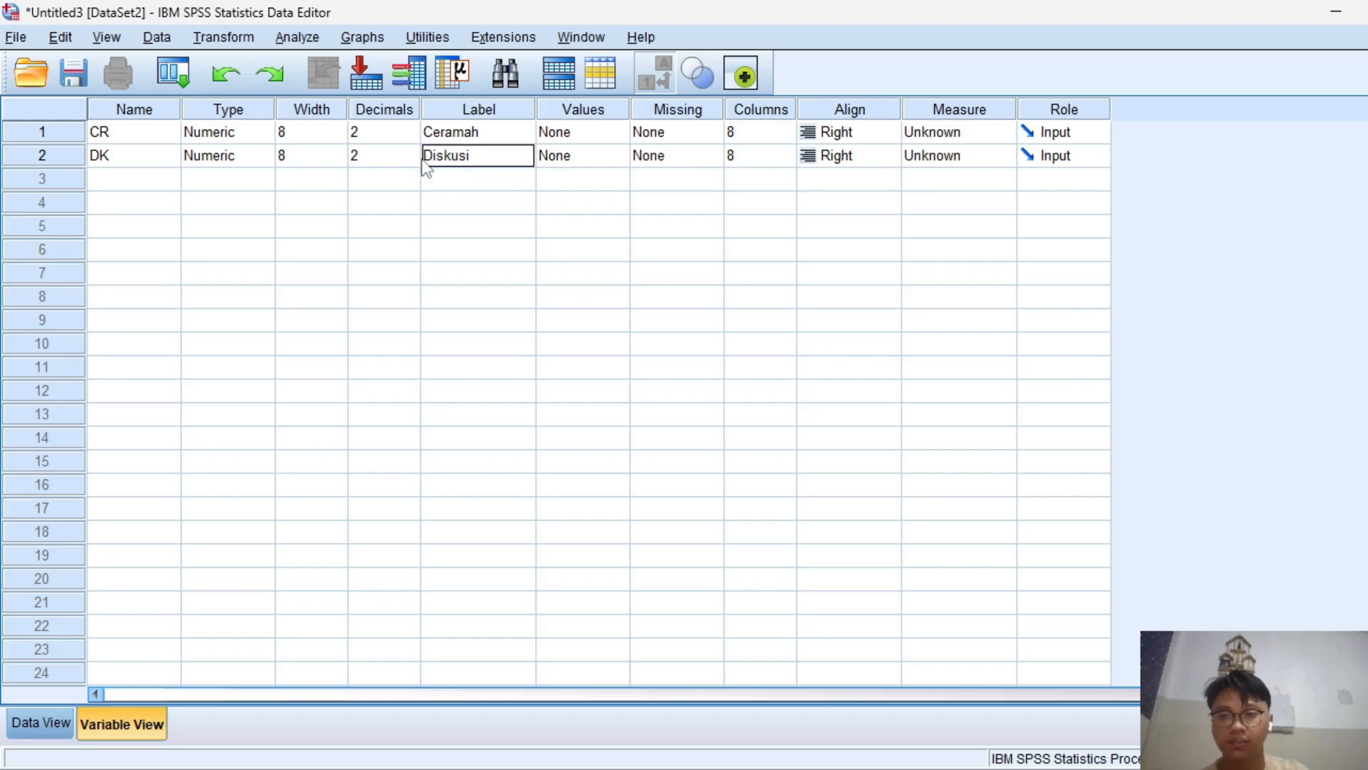
- Set the decimals of both the CR and DK variables to 0
click(389, 137)
click(410, 137)
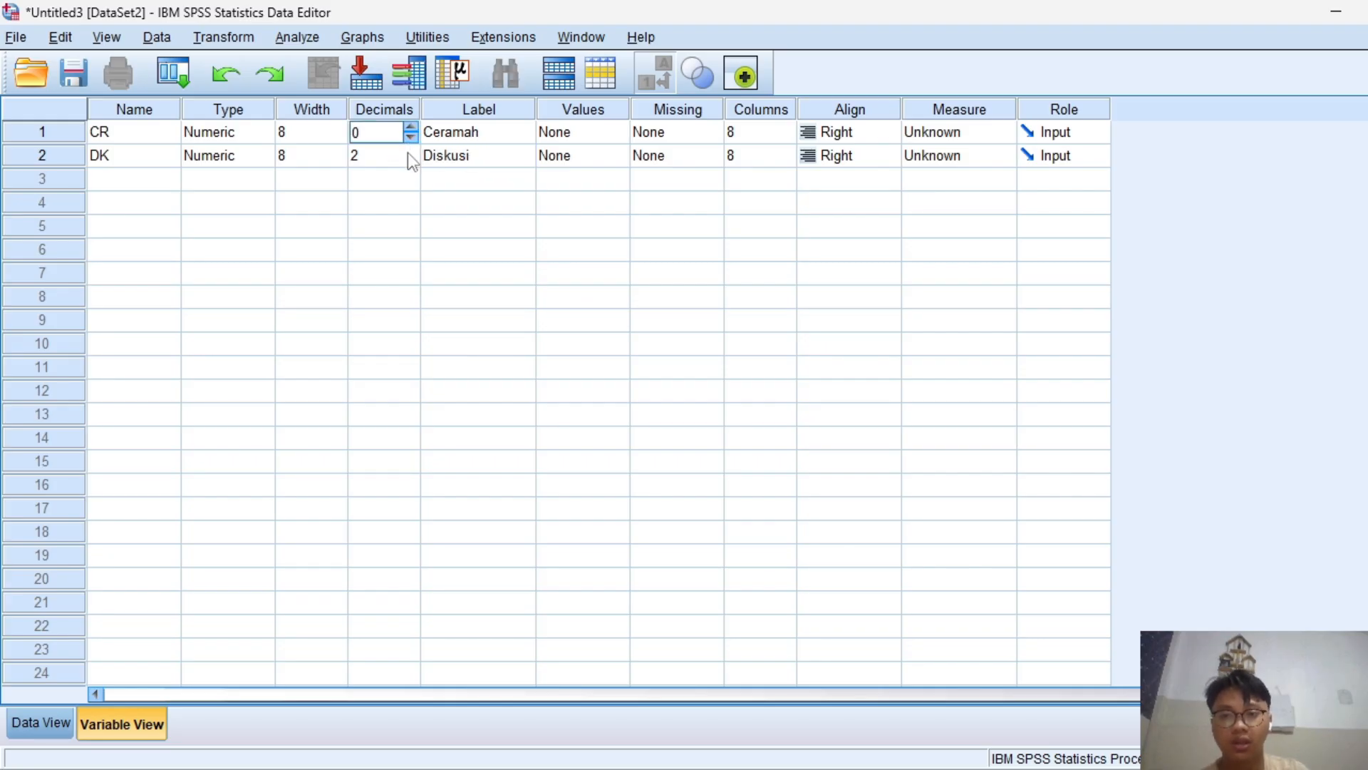
click(408, 157)
click(409, 162)
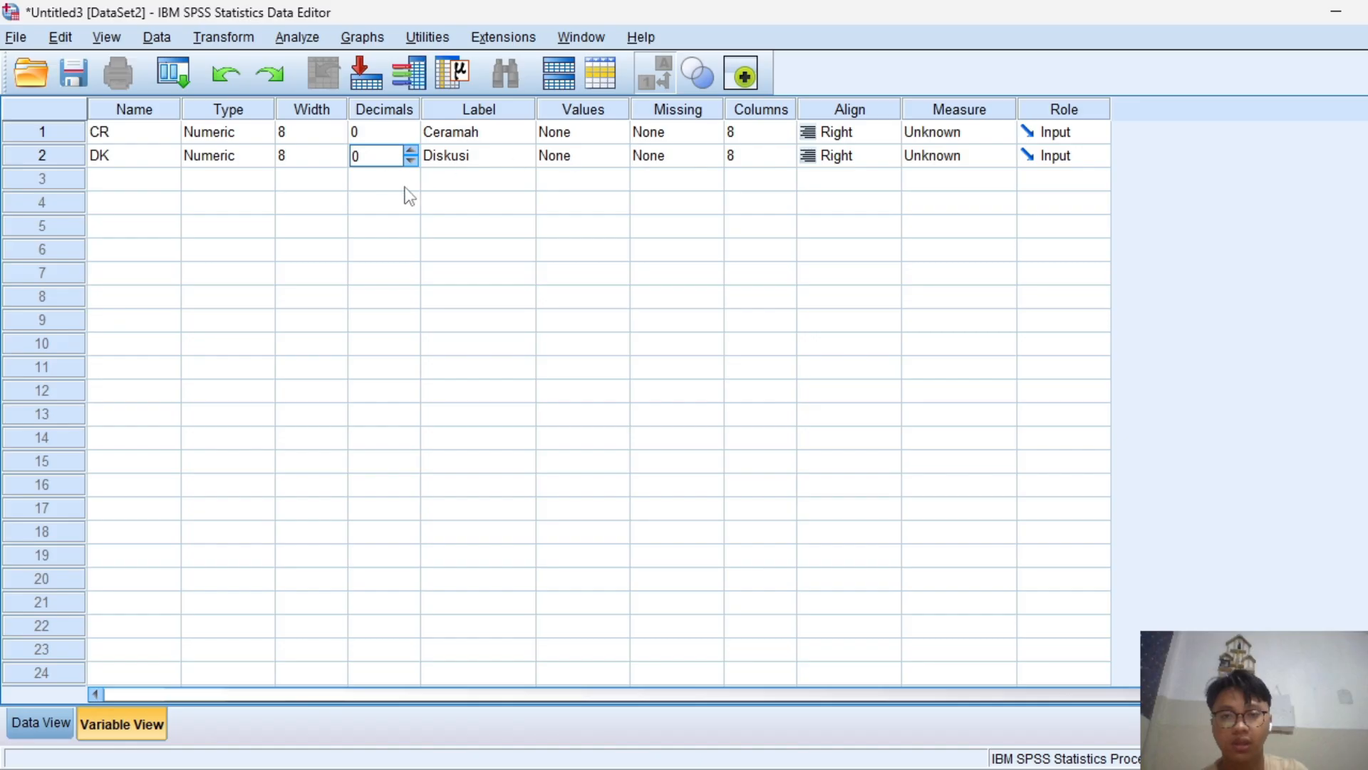
click(592, 131)
click(617, 132)
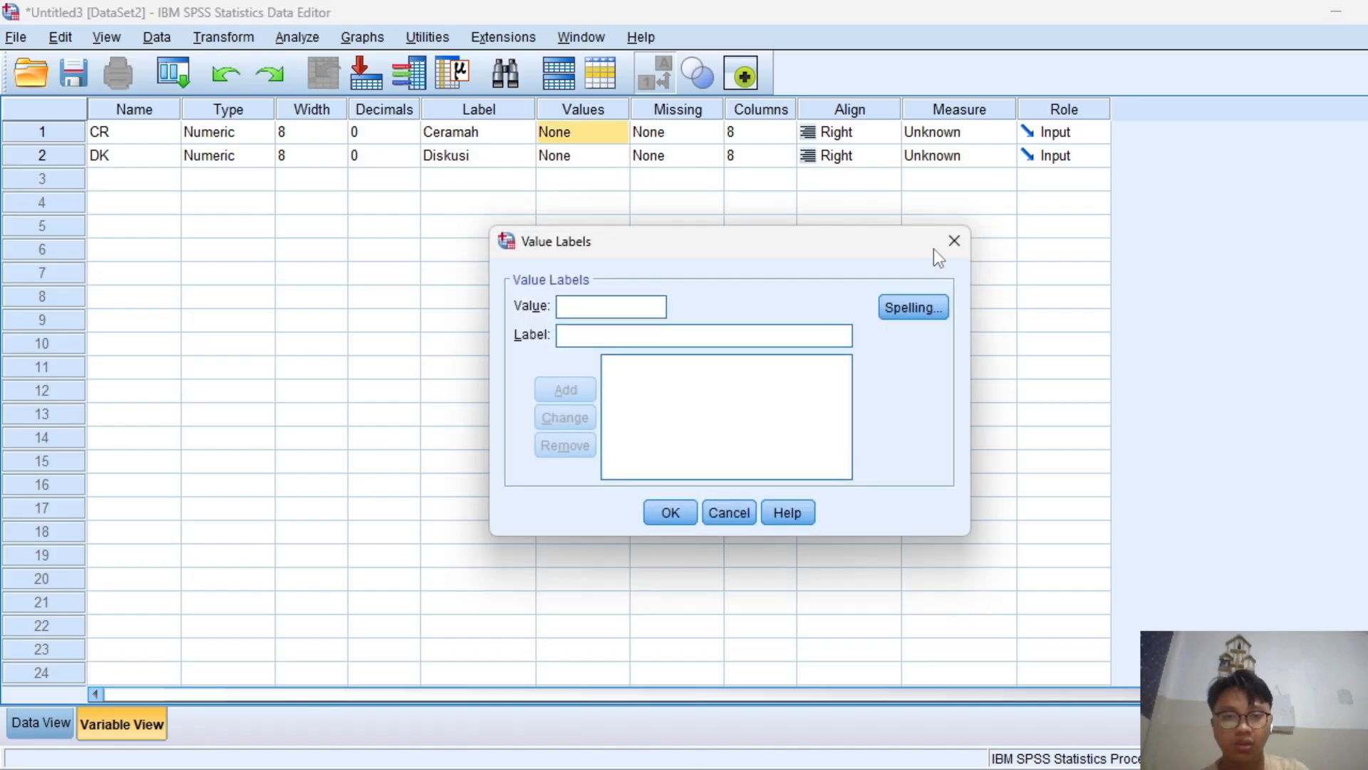
click(954, 241)
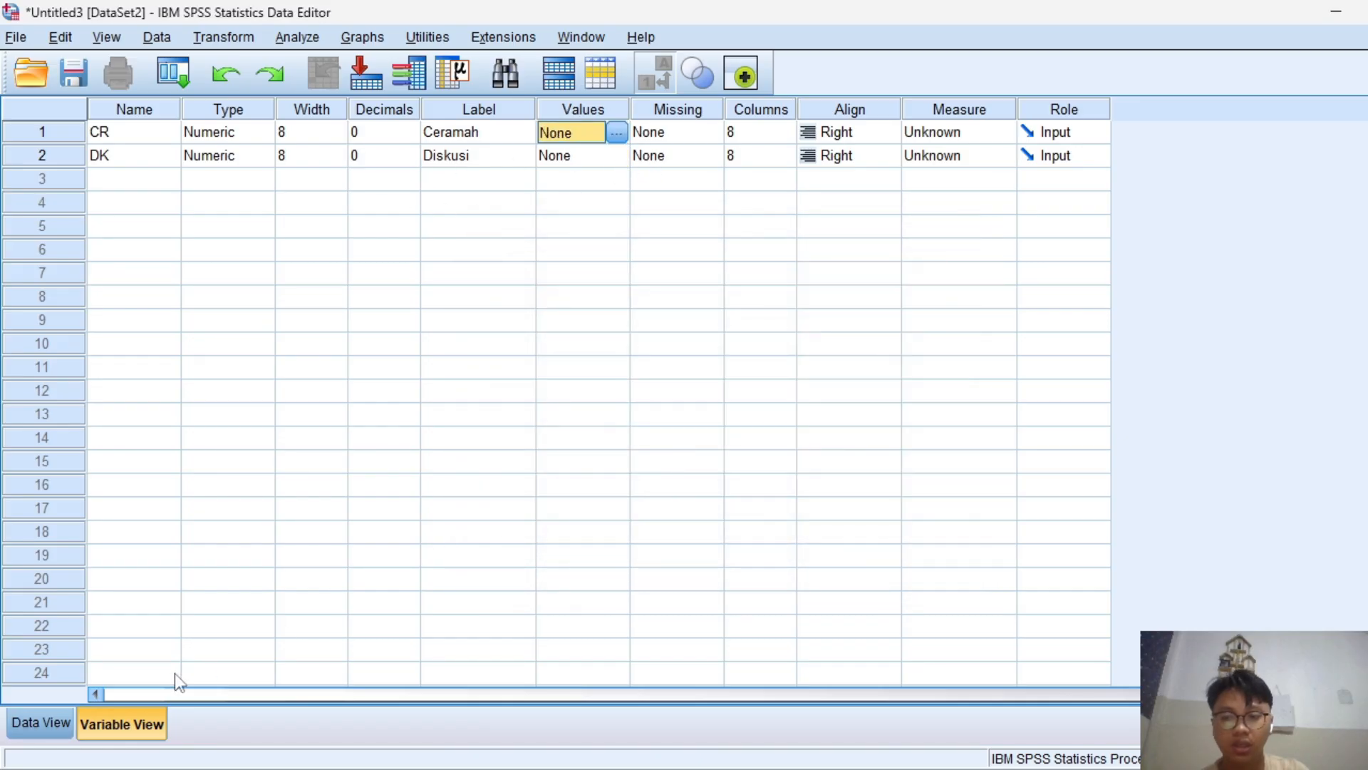
click(58, 715)
click(97, 726)
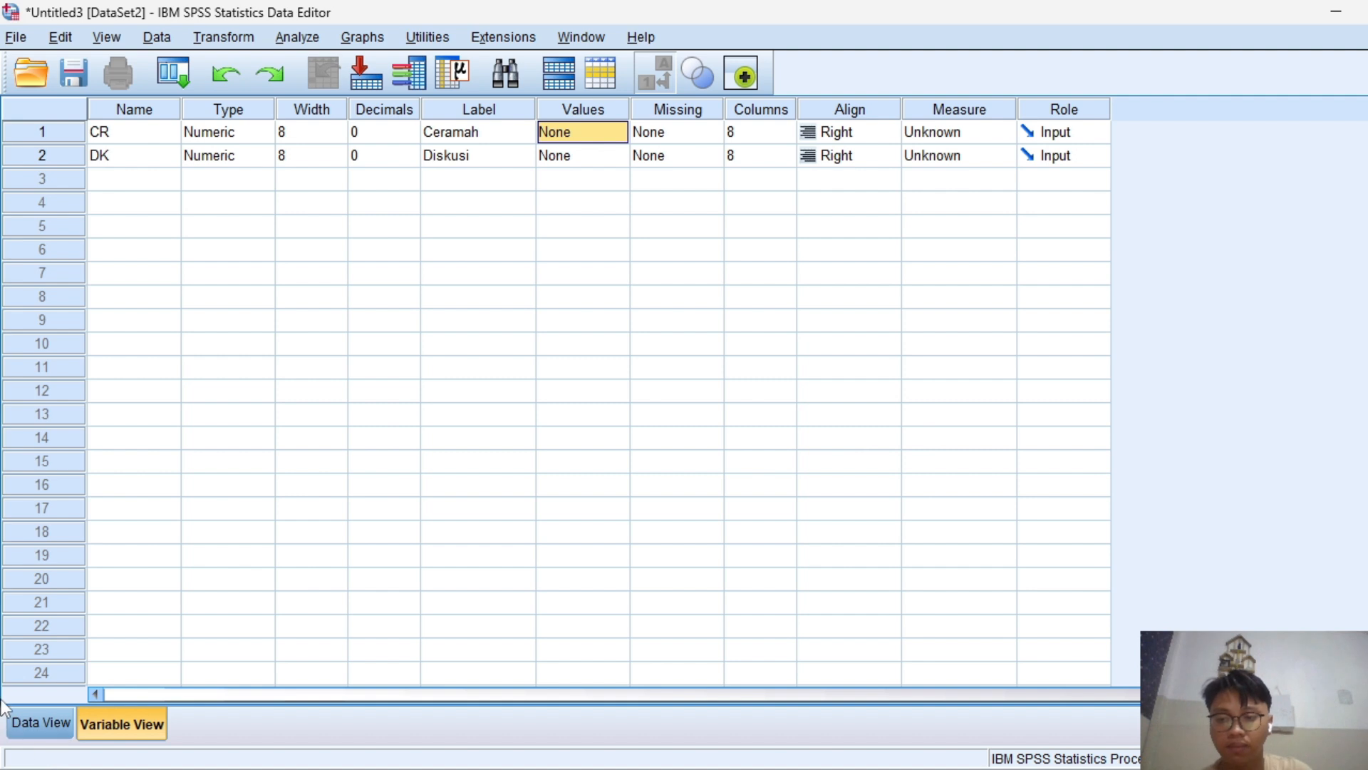
- Switch to Document1 in Word and copy all 15 Metode Ceramah scores from the table, without the header
click(41, 723)
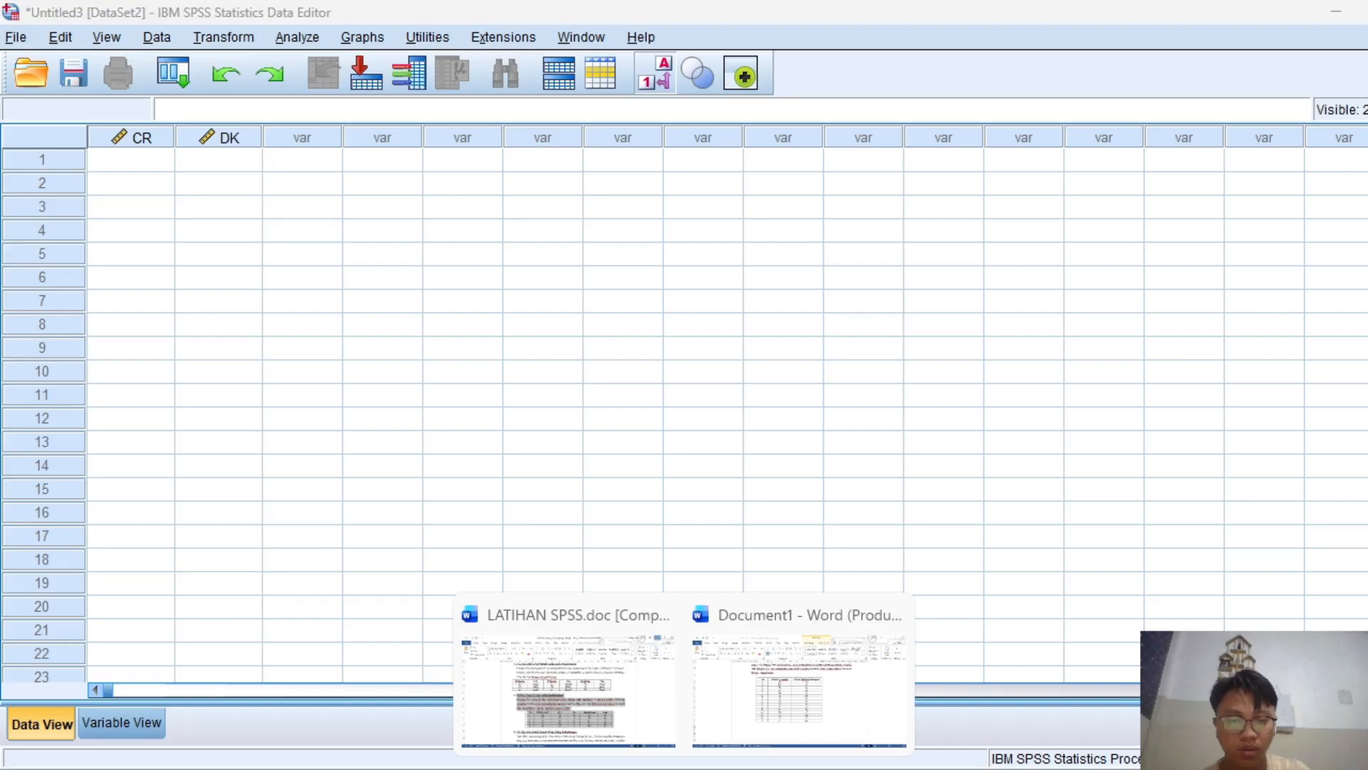
click(791, 720)
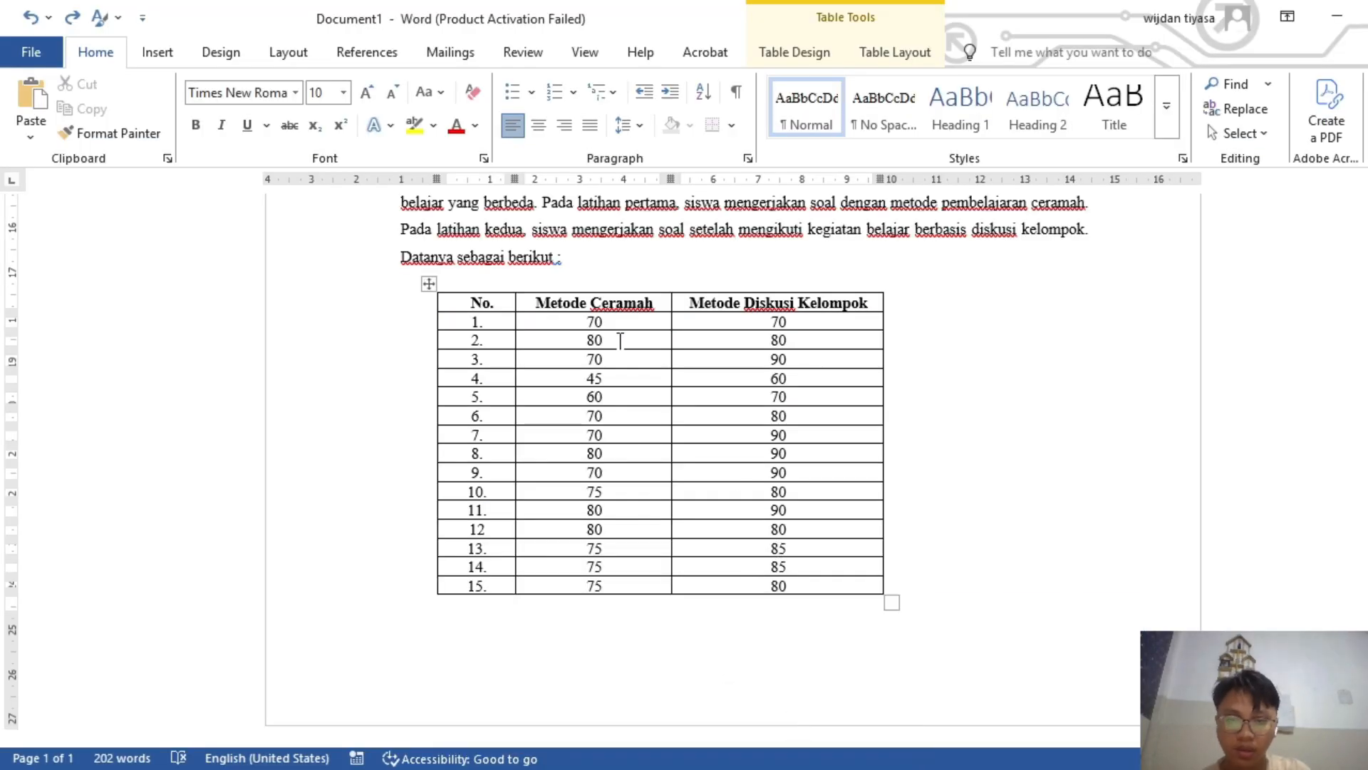
drag(563, 322, 643, 587)
key(ctrl+c)
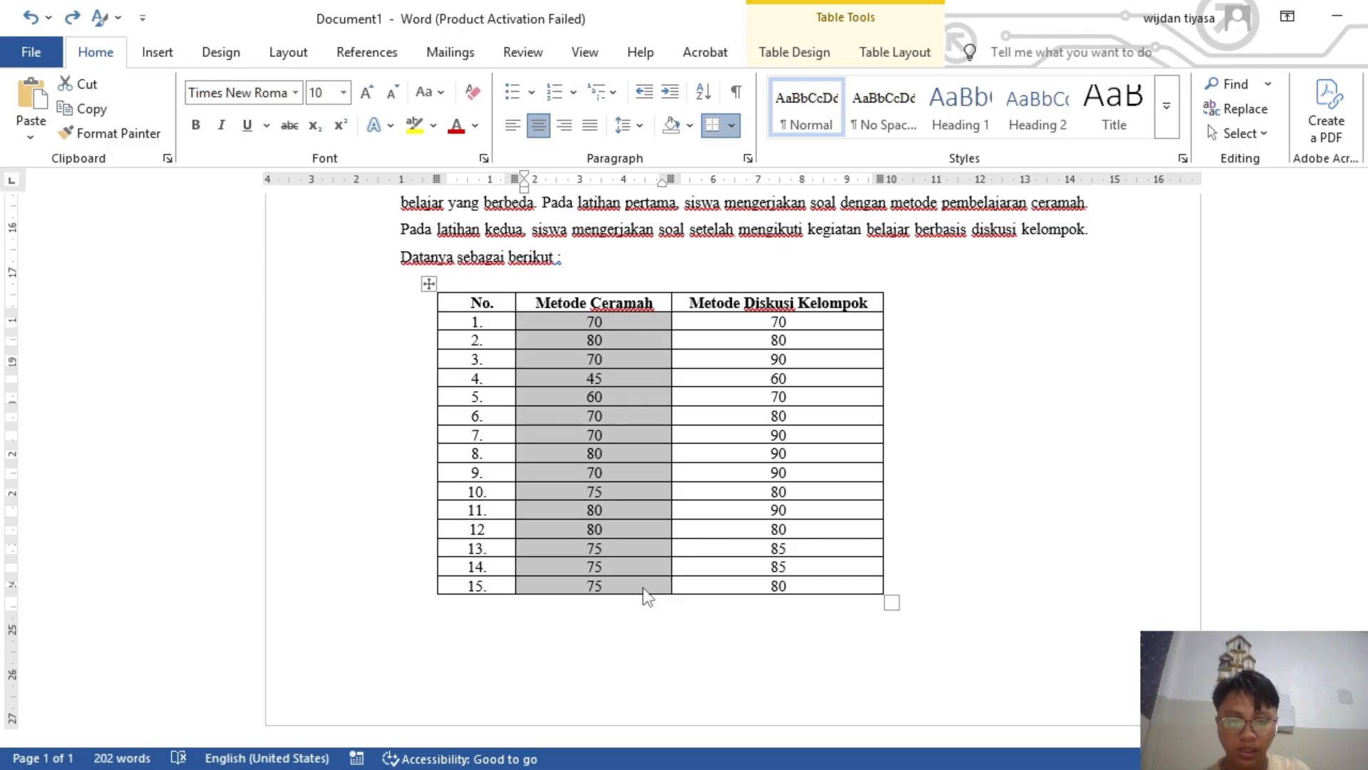
- Return to the Untitled3 dataset in SPSS, close the Value Labels dialog and paste the copied scores into the CR column from row 1
click(919, 768)
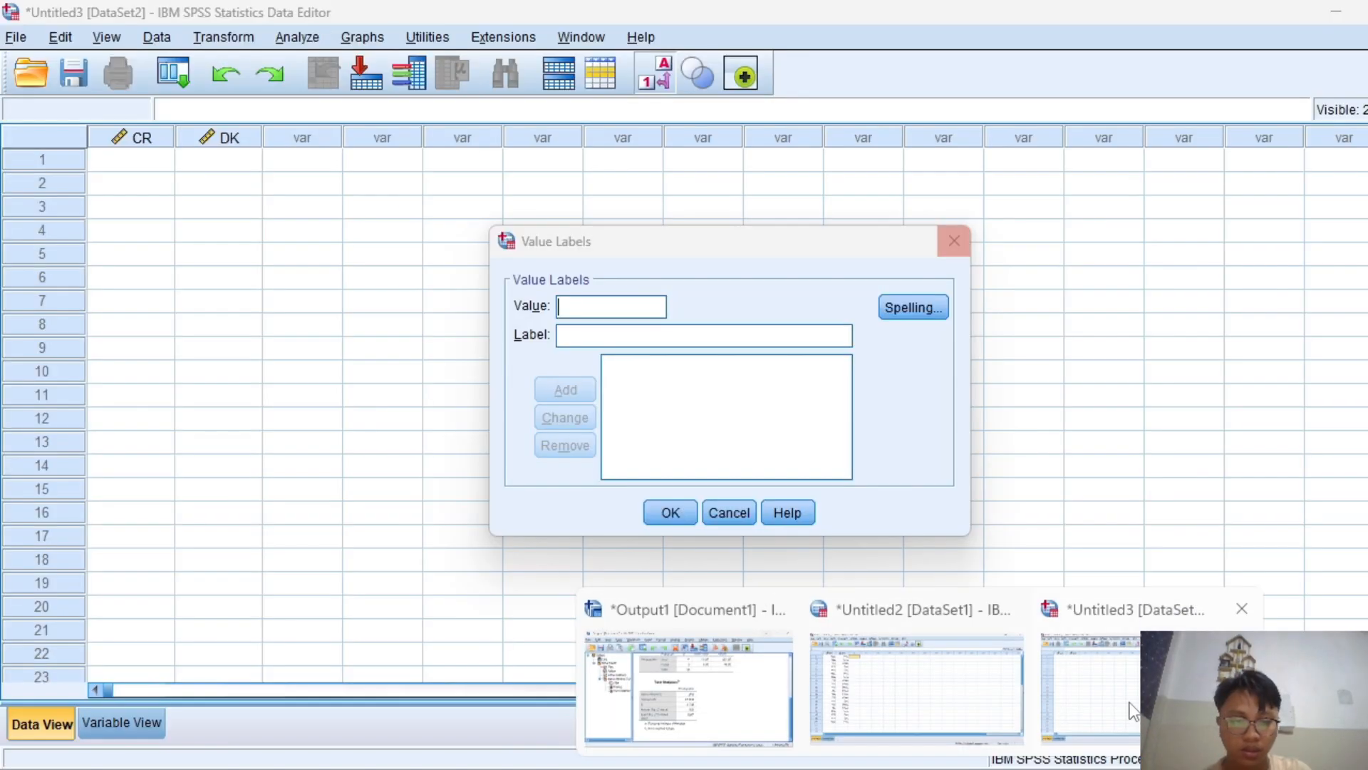
click(1131, 710)
click(658, 503)
click(135, 163)
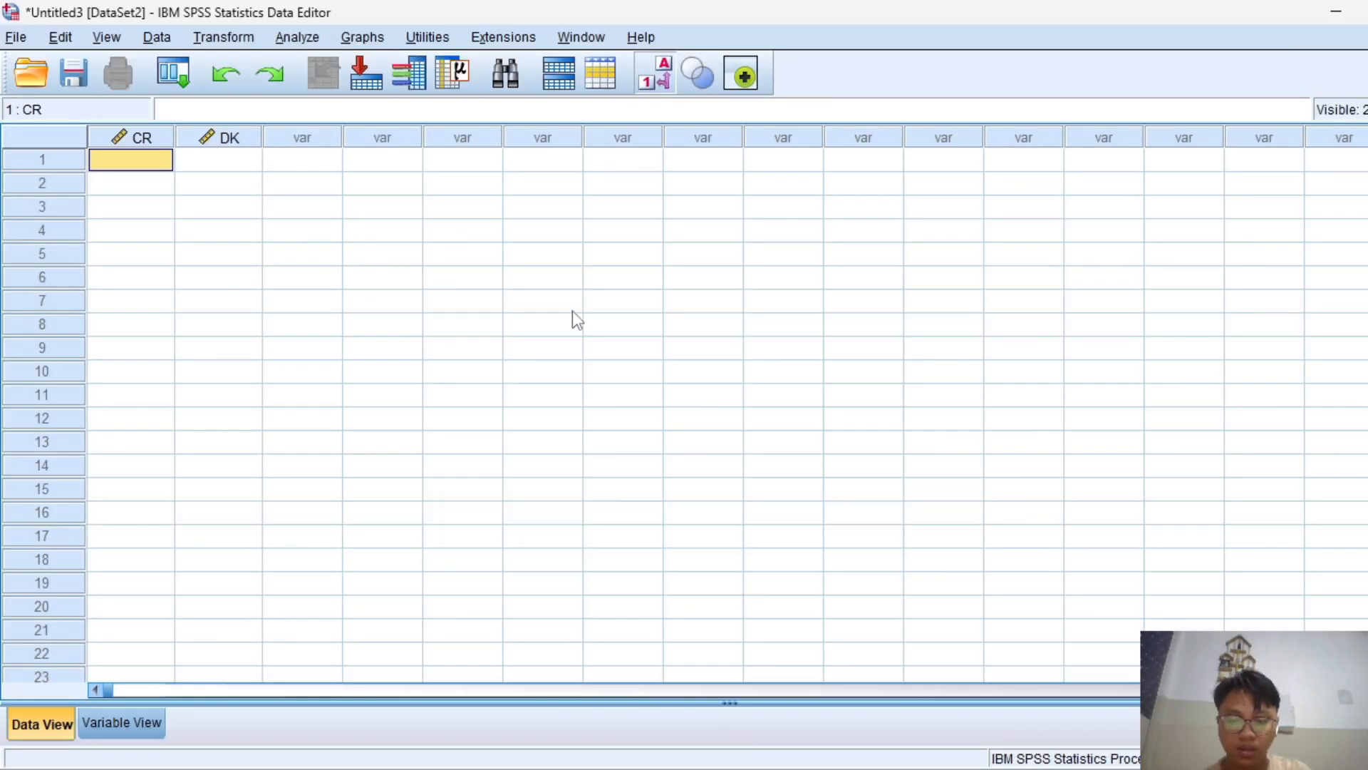
key(ctrl+v)
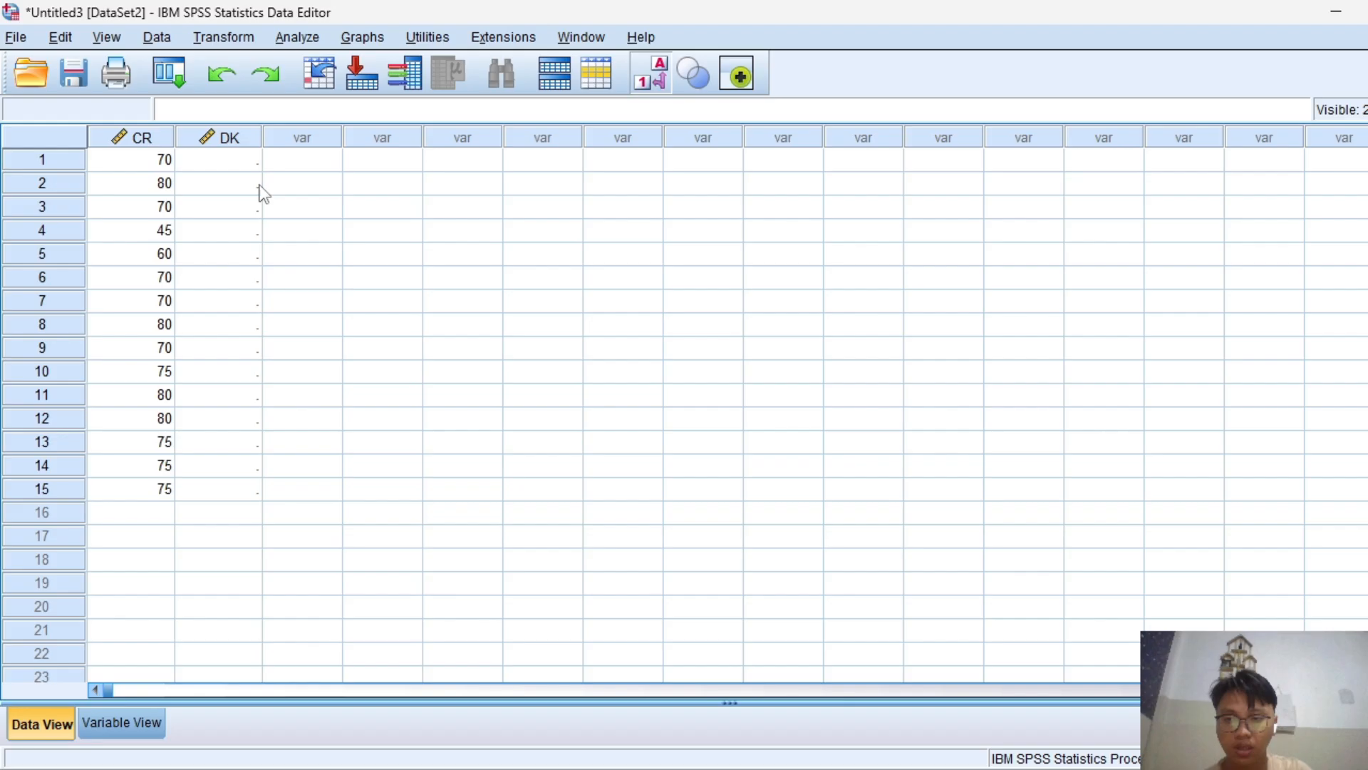
- Select row 1 of the DK column, and copy all 15 Metode Diskusi Kelompok scores from the Document1 table in Word
click(228, 162)
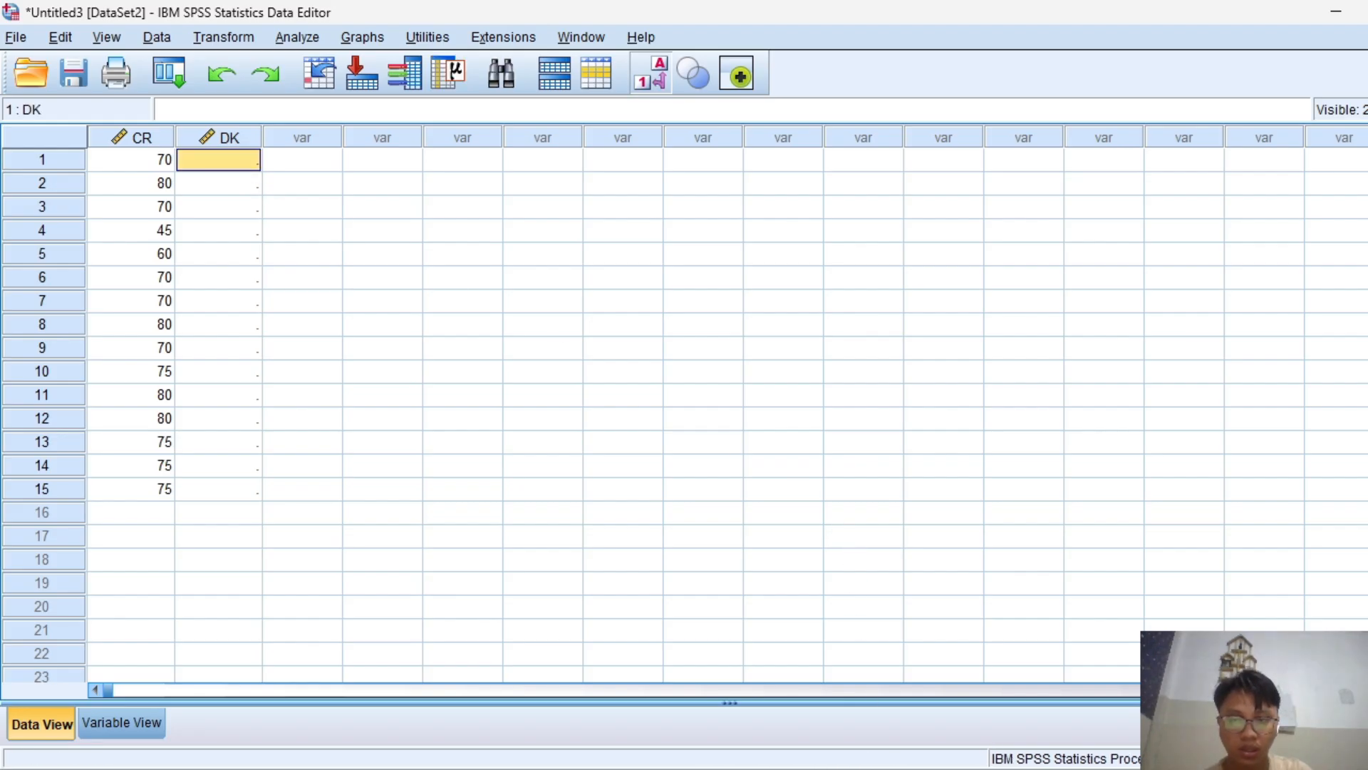
click(684, 768)
click(789, 691)
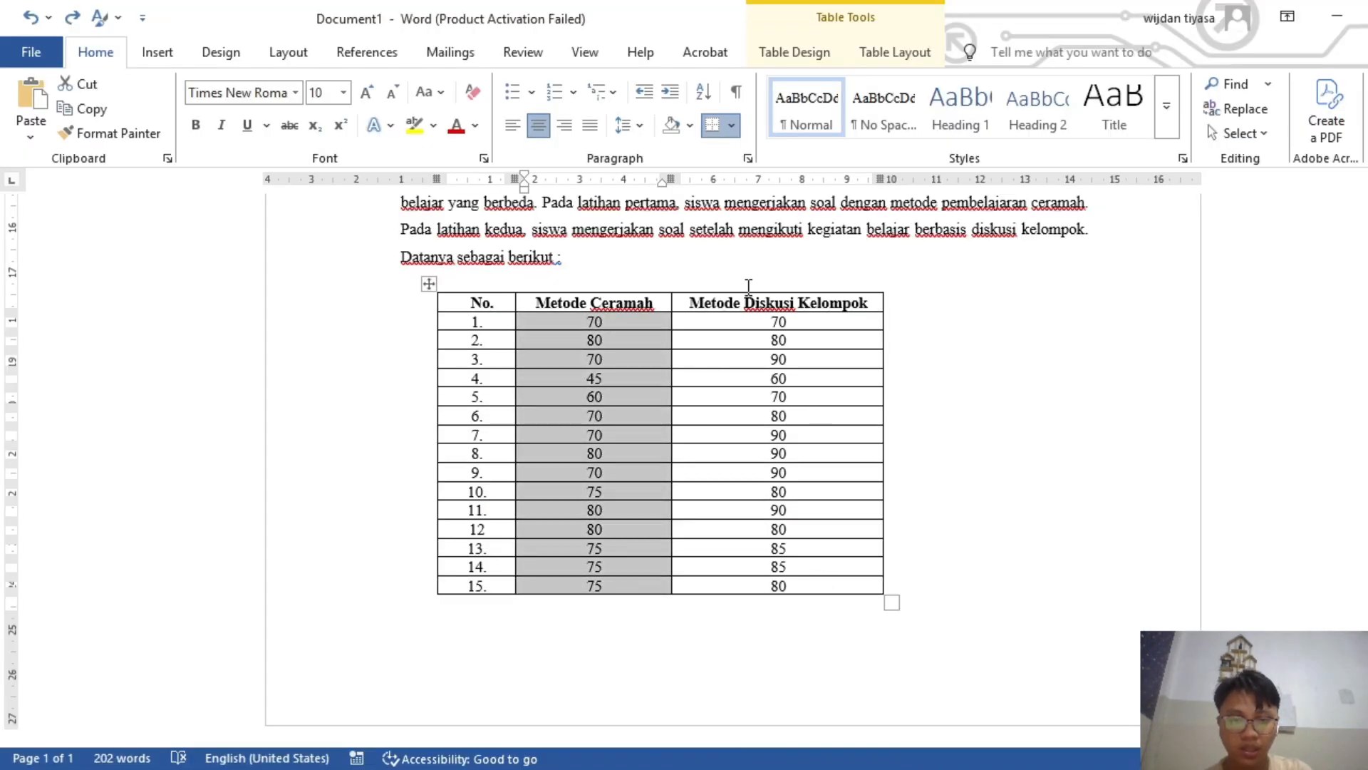
drag(745, 324, 813, 589)
key(ctrl+c)
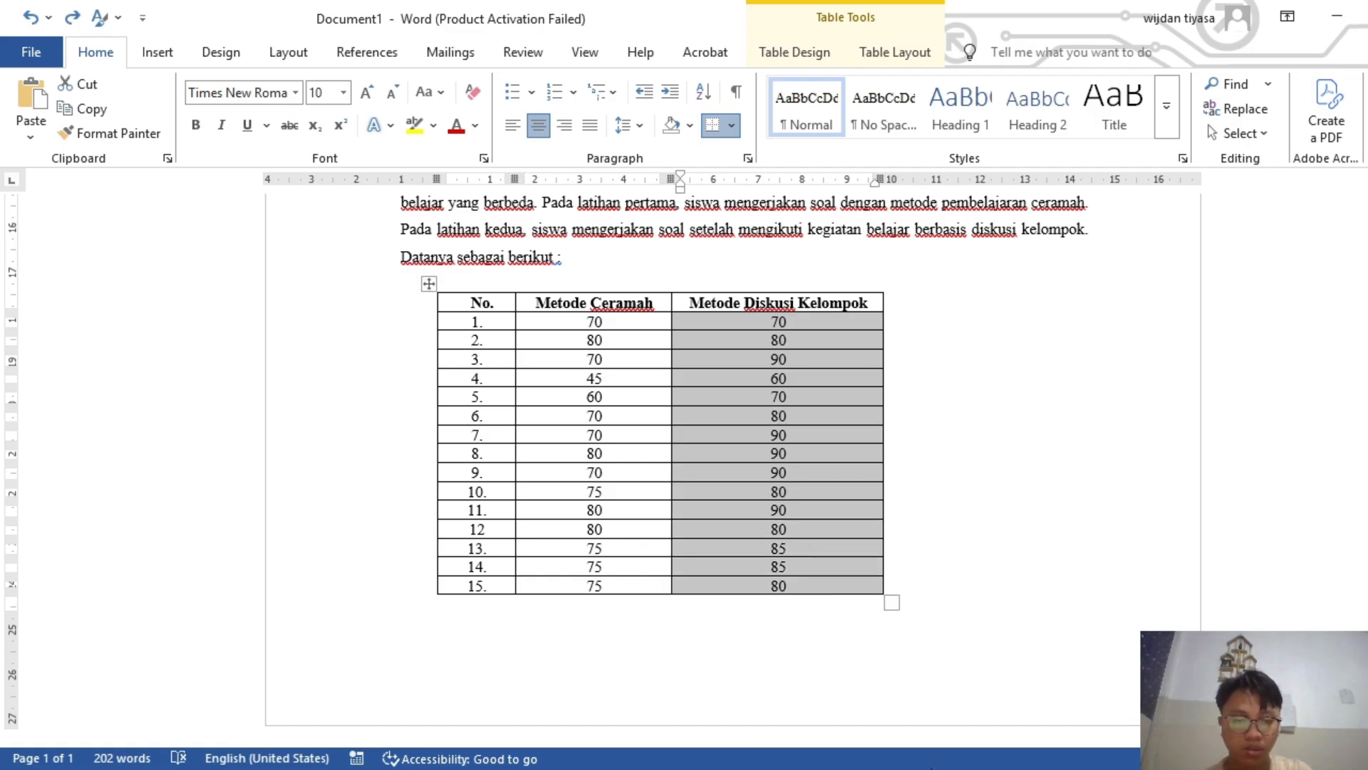
- Return to the Untitled3 dataset in SPSS and paste the copied discussion scores into the DK column from row 1
click(855, 769)
mouse_move(1143, 705)
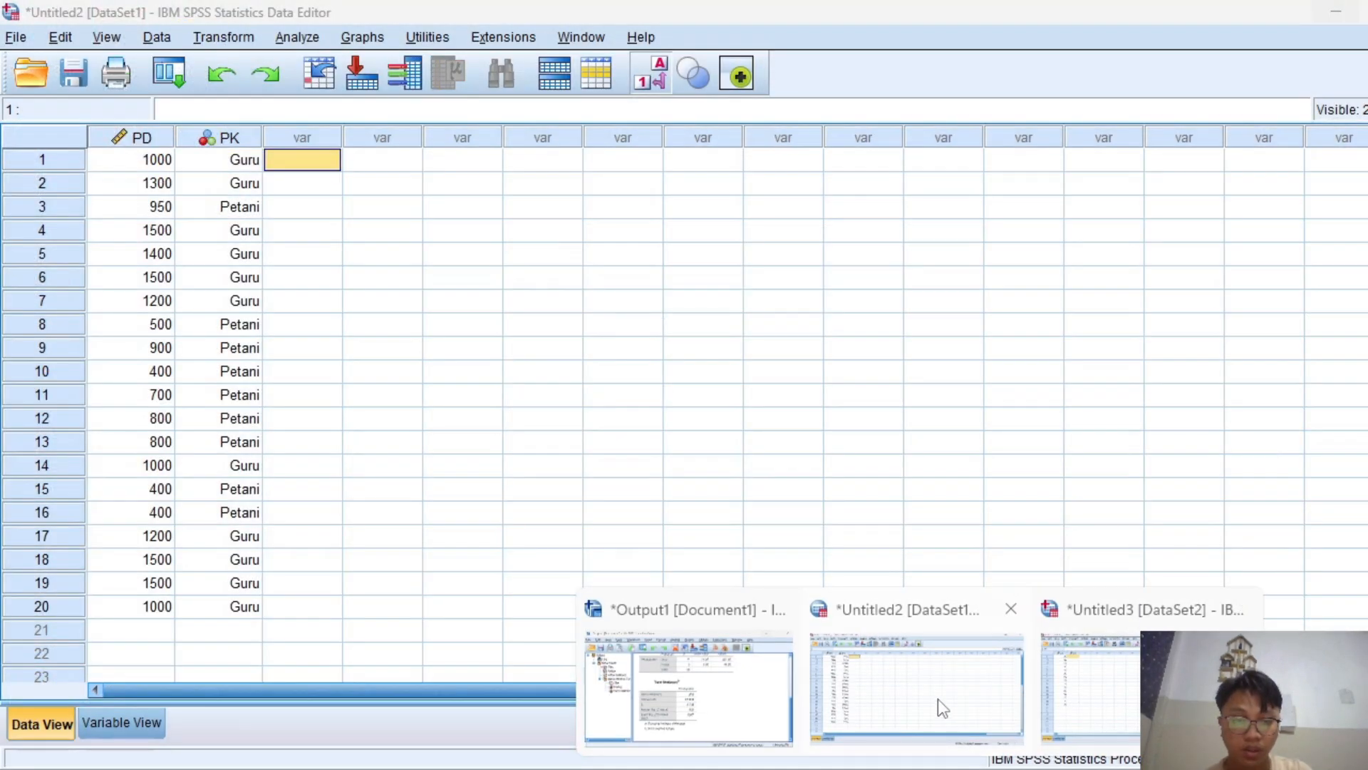
click(938, 698)
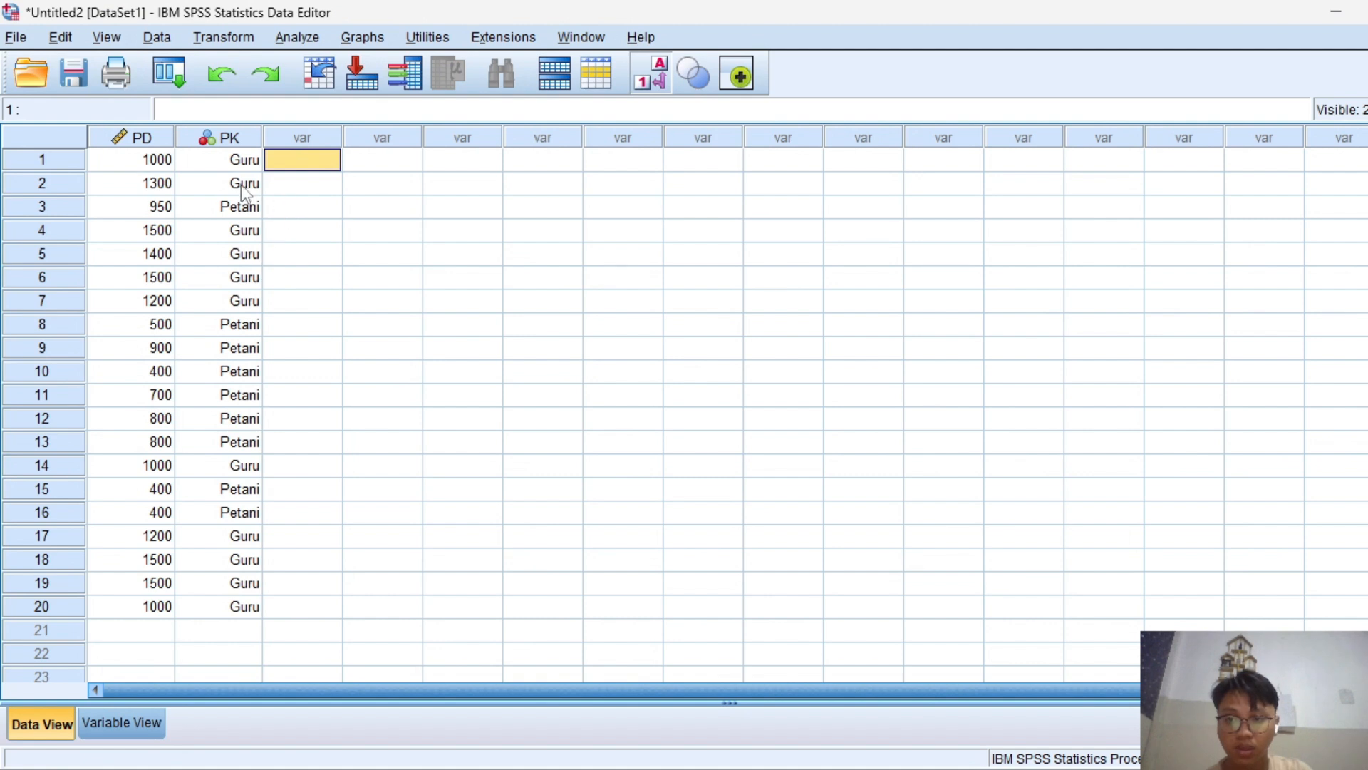
click(1116, 694)
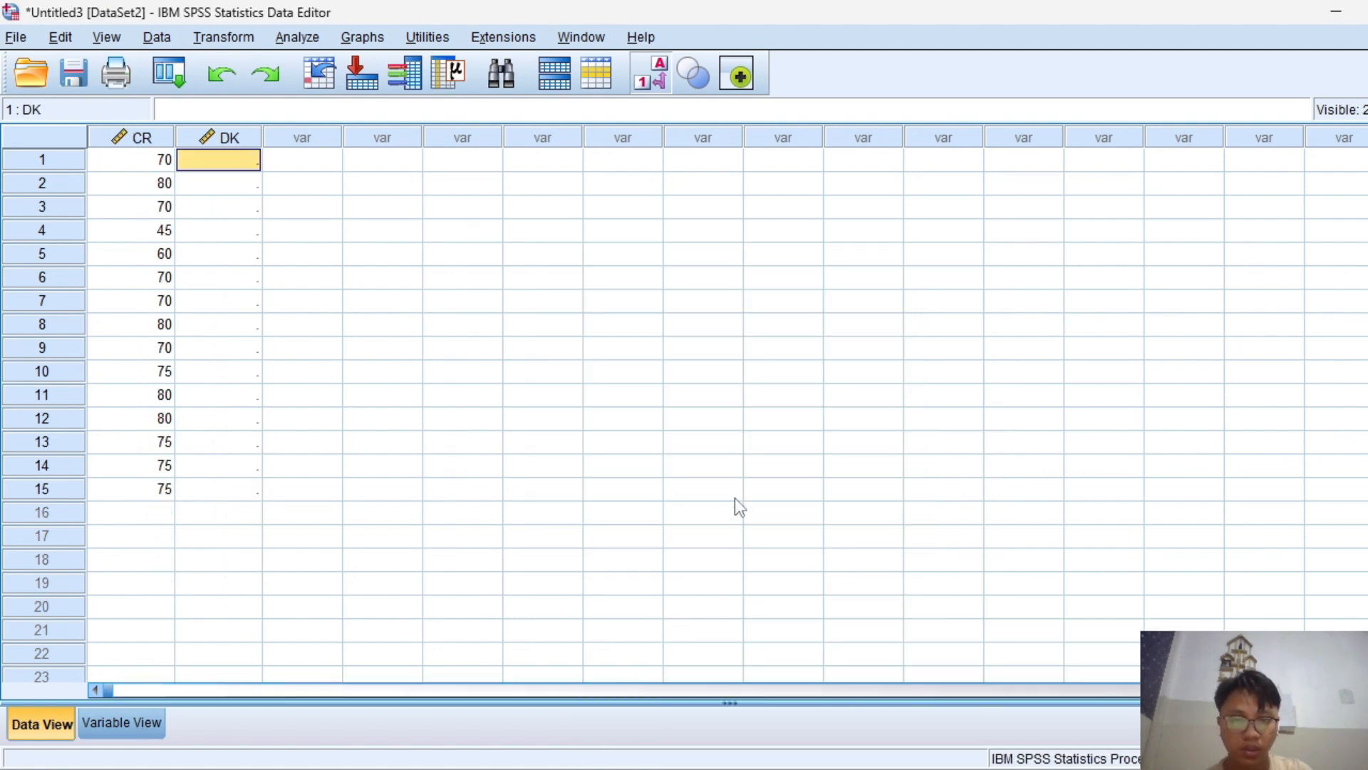
key(ctrl+v)
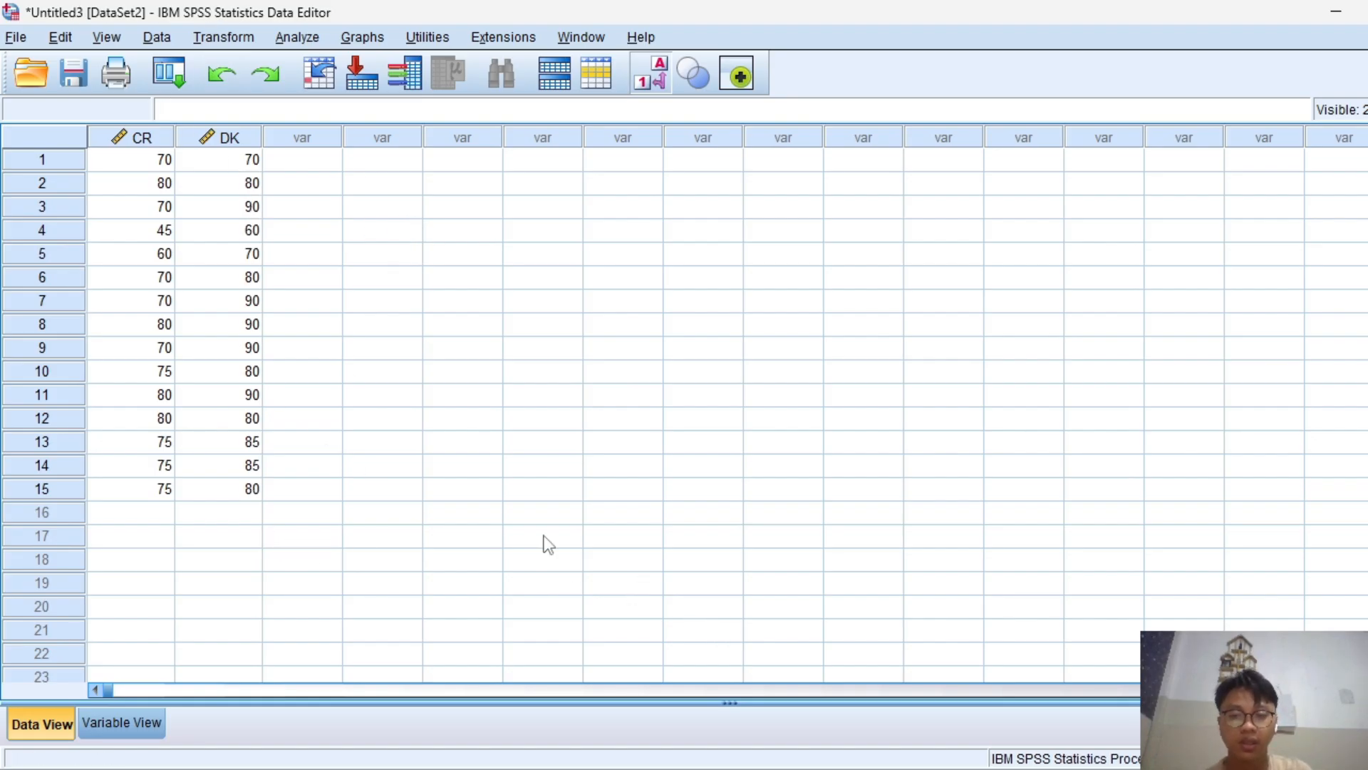
click(684, 769)
mouse_move(804, 727)
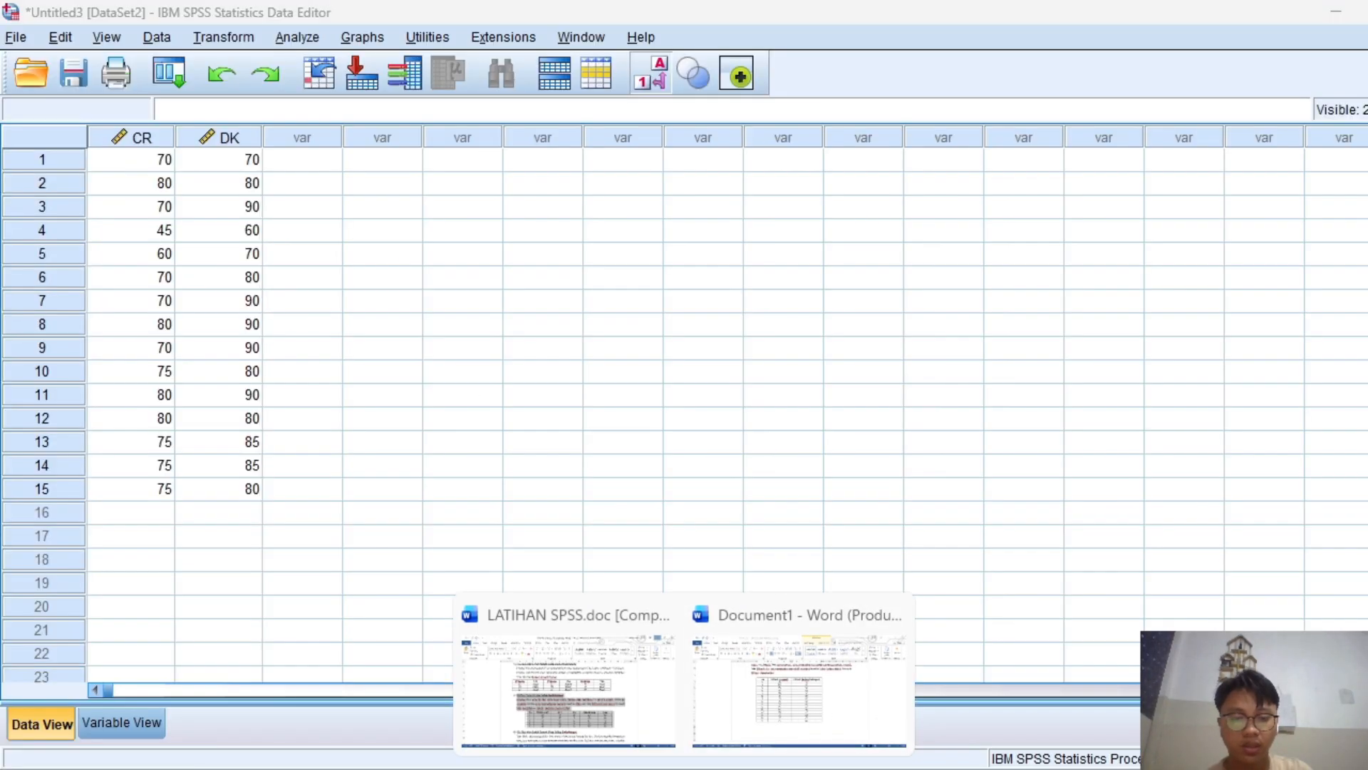
click(304, 185)
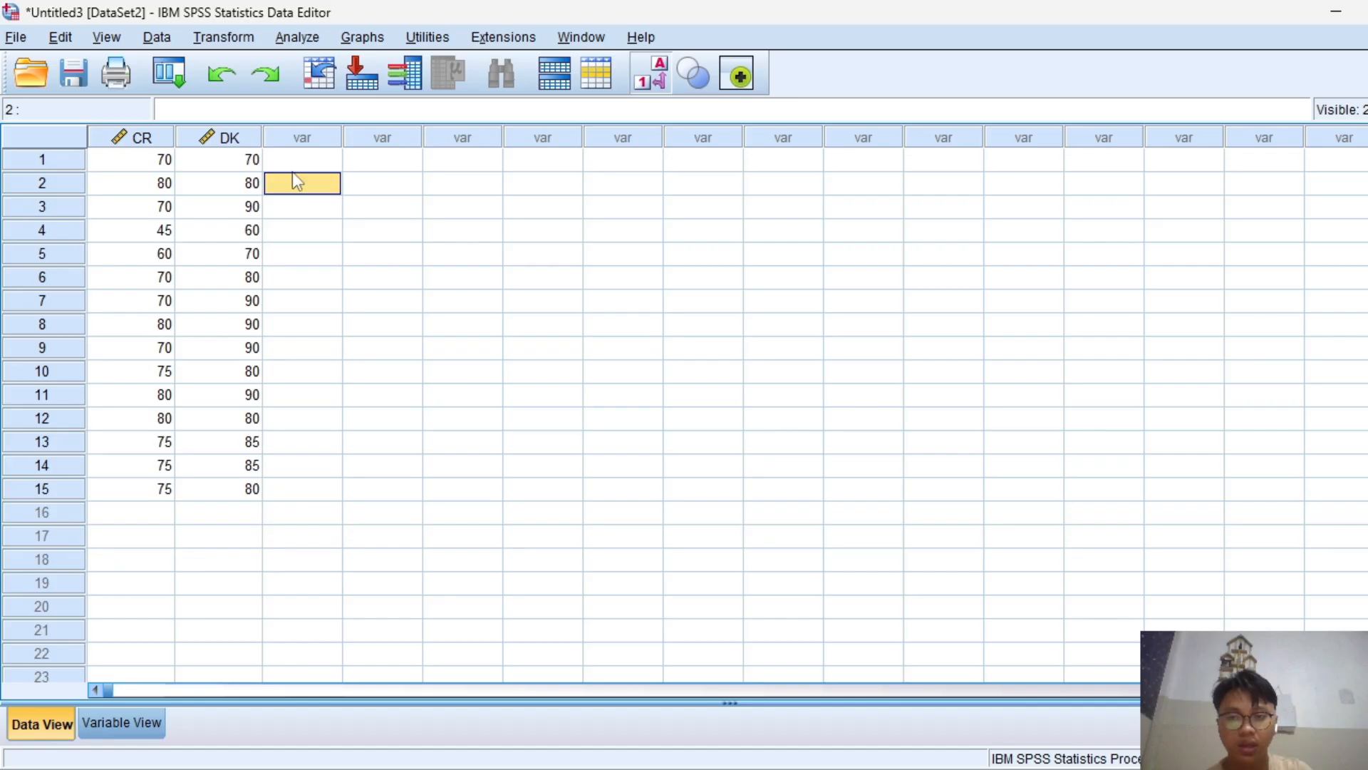
click(295, 166)
- Open the legacy nonparametric test for 2 Related Samples and choose Sign instead of Wilcoxon as the test type
click(295, 38)
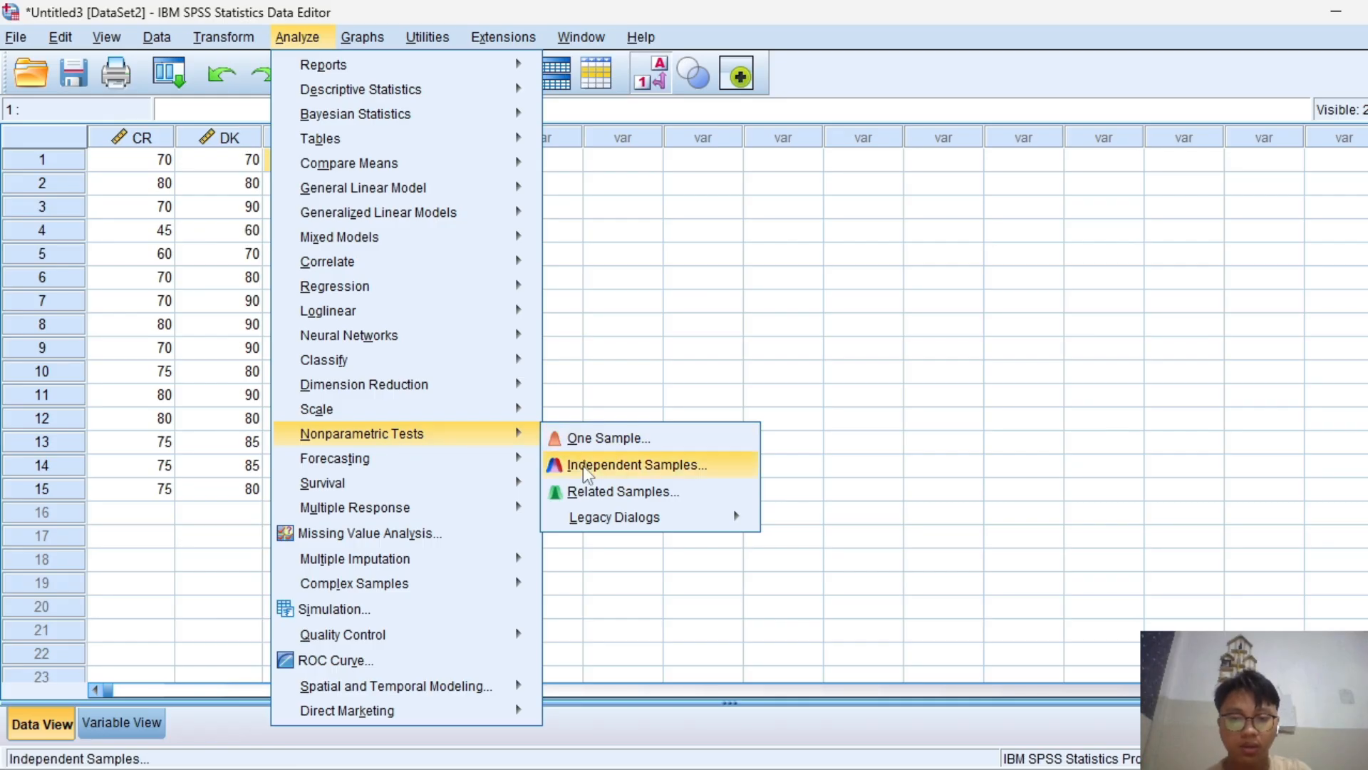
mouse_move(627, 519)
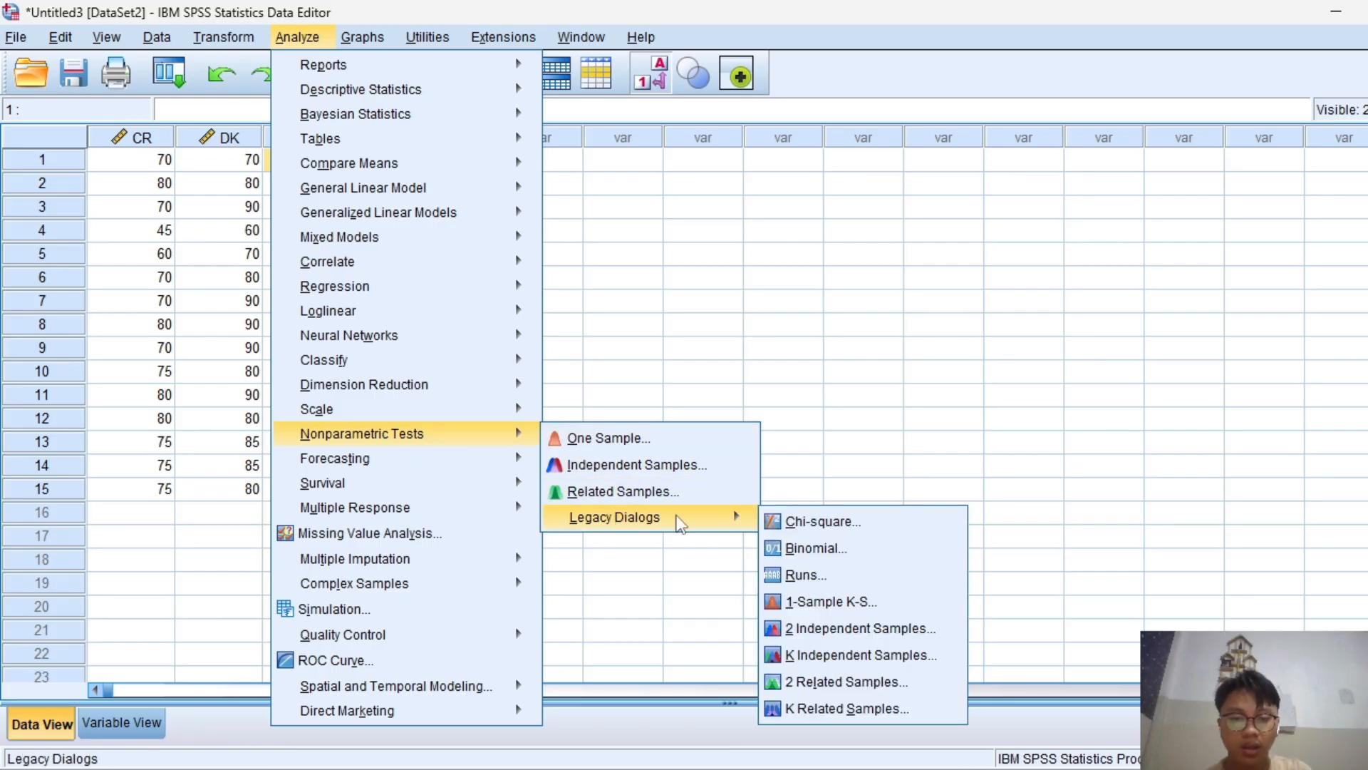
click(860, 686)
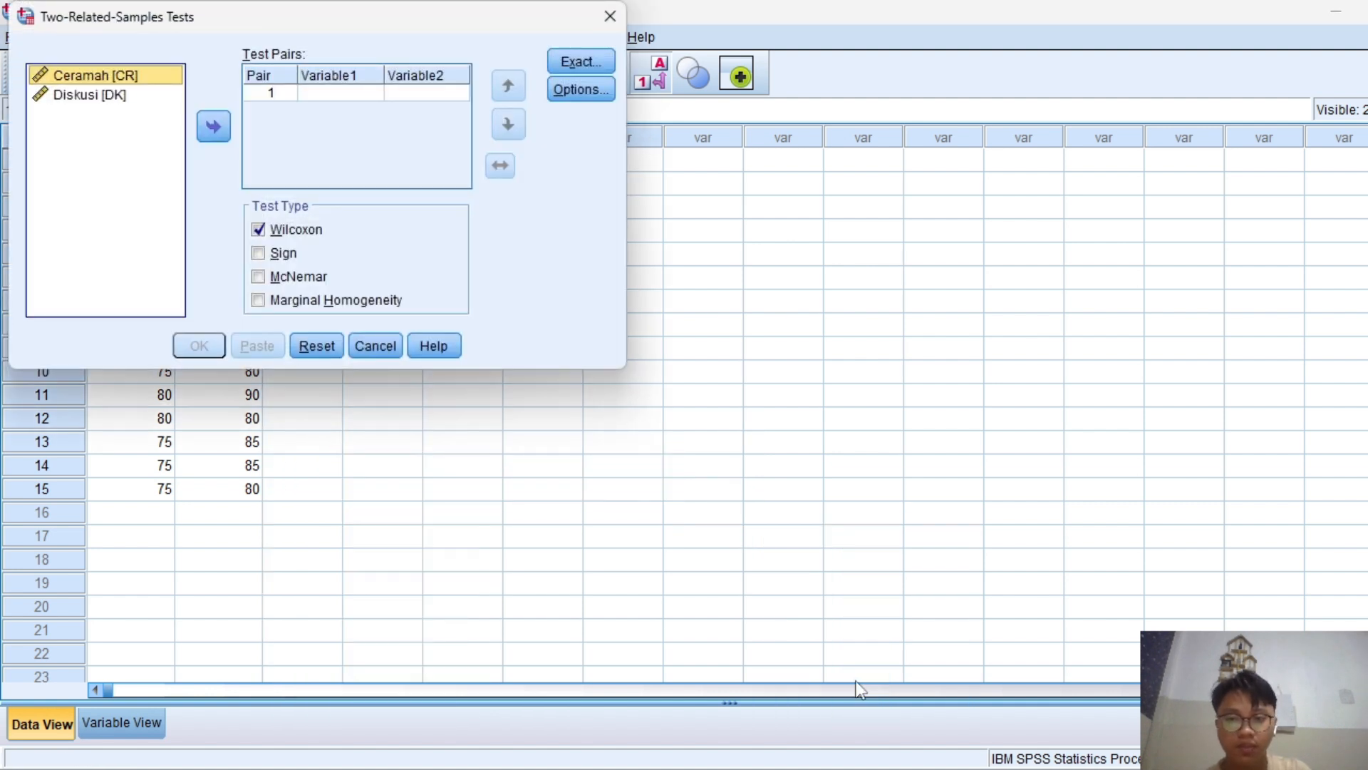
click(263, 233)
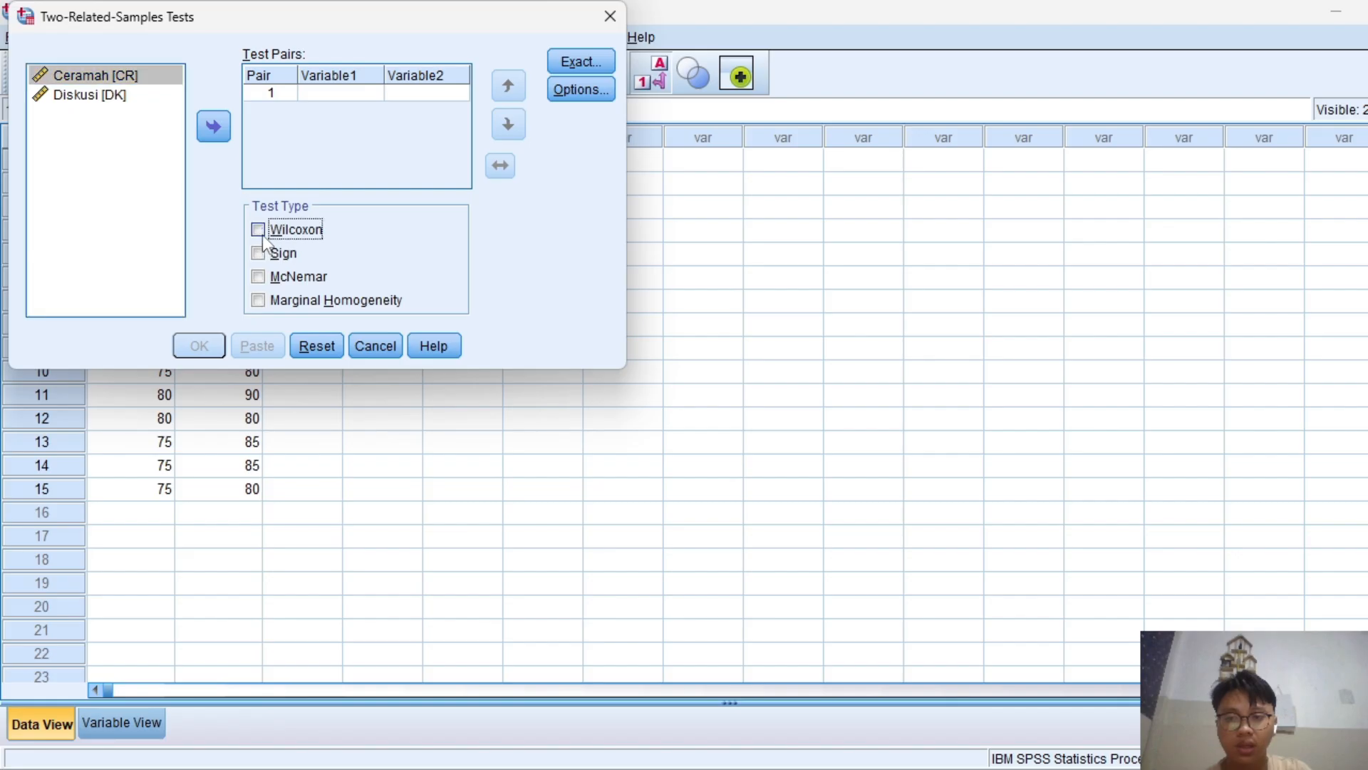
click(259, 254)
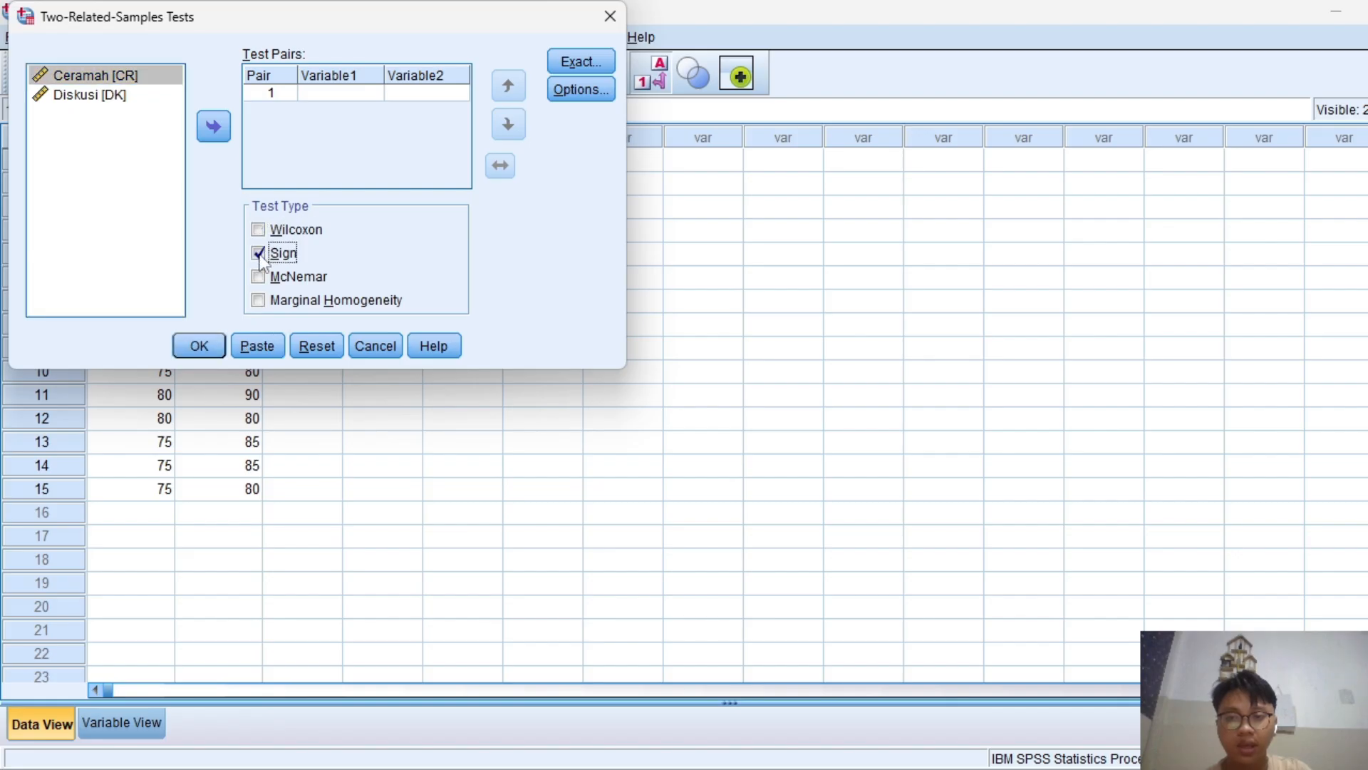
- Set Ceramah and Diskusi as the first test pair and run the Sign test
click(201, 134)
click(142, 97)
click(213, 125)
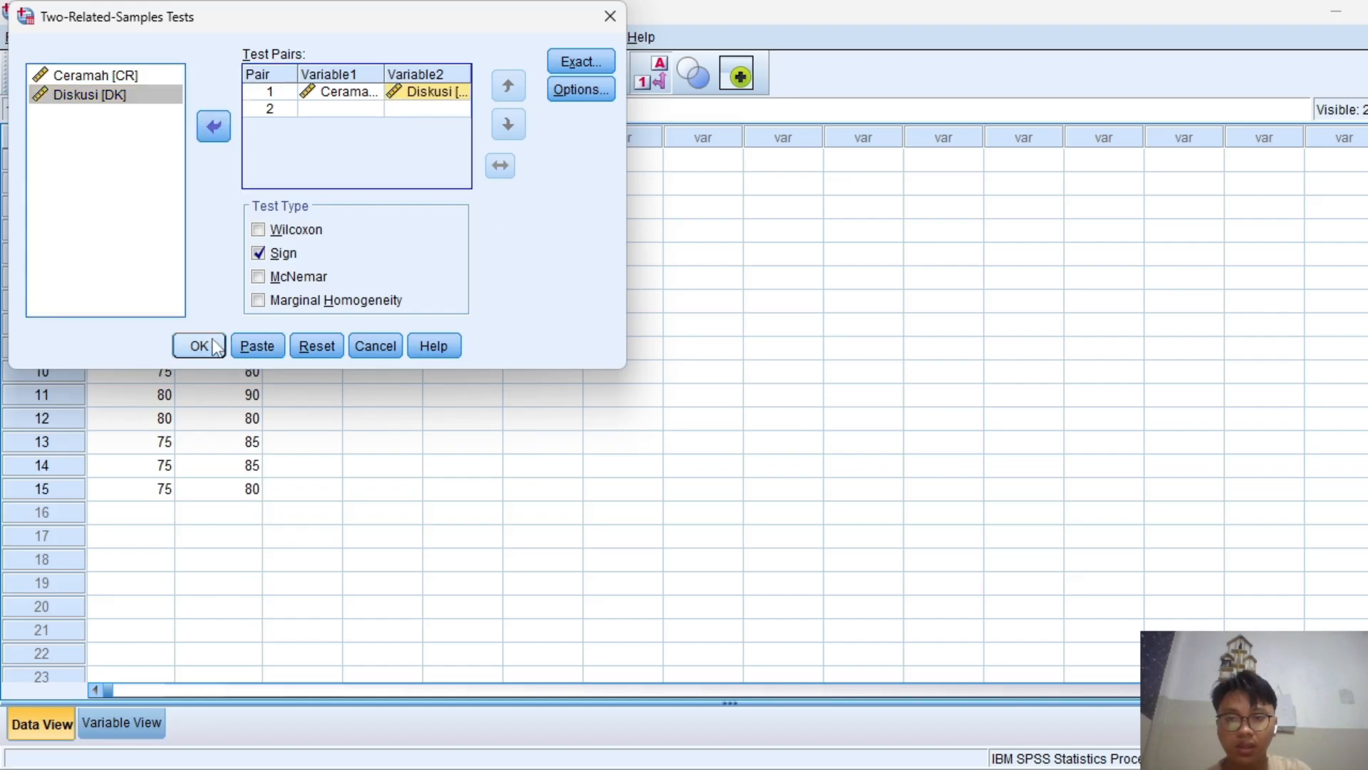
click(200, 347)
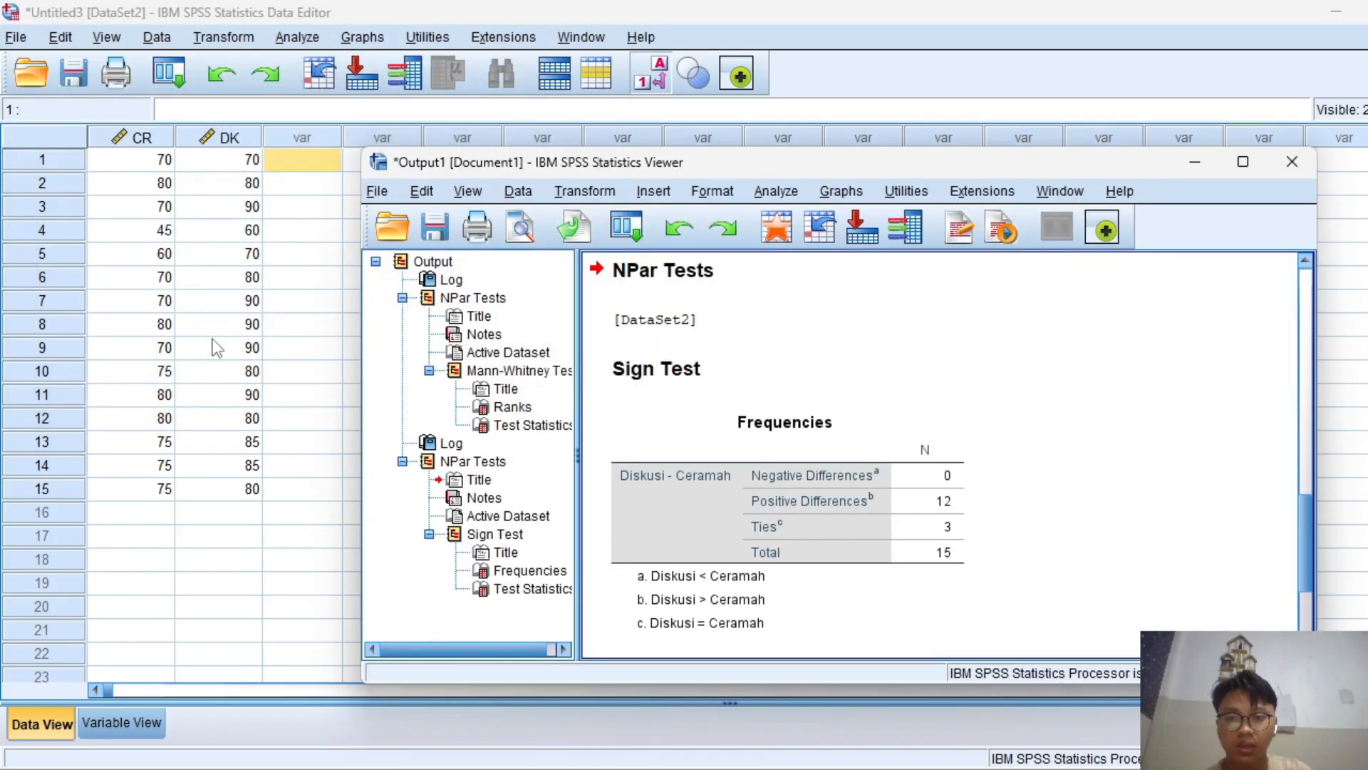
- Examine the Sign Test output's Frequencies and Test Statistics tables, including Exact Sig. (2-tailed), and minimize the output viewer
scroll(1006, 481, up, 3)
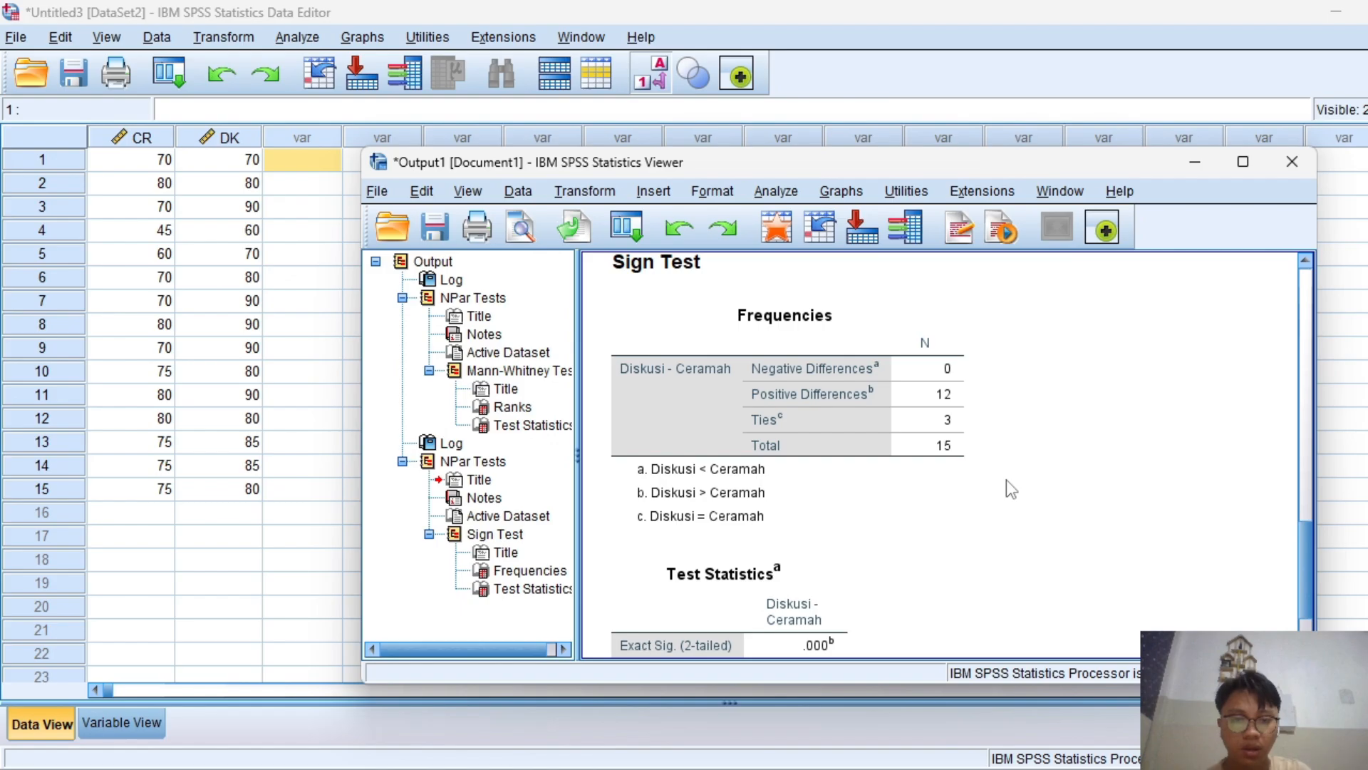
scroll(1007, 481, up, 3)
scroll(1006, 480, down, 9)
scroll(1007, 480, up, 6)
click(859, 472)
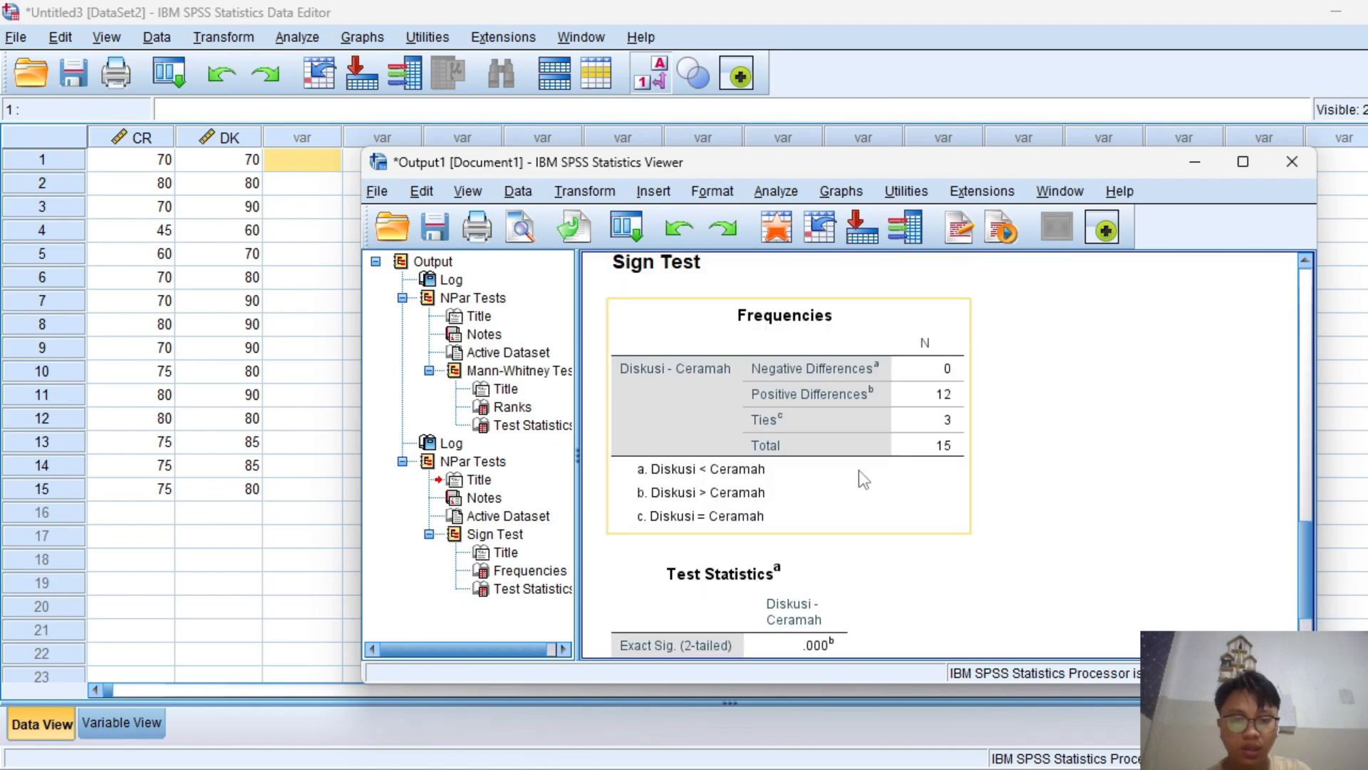
scroll(925, 448, down, 3)
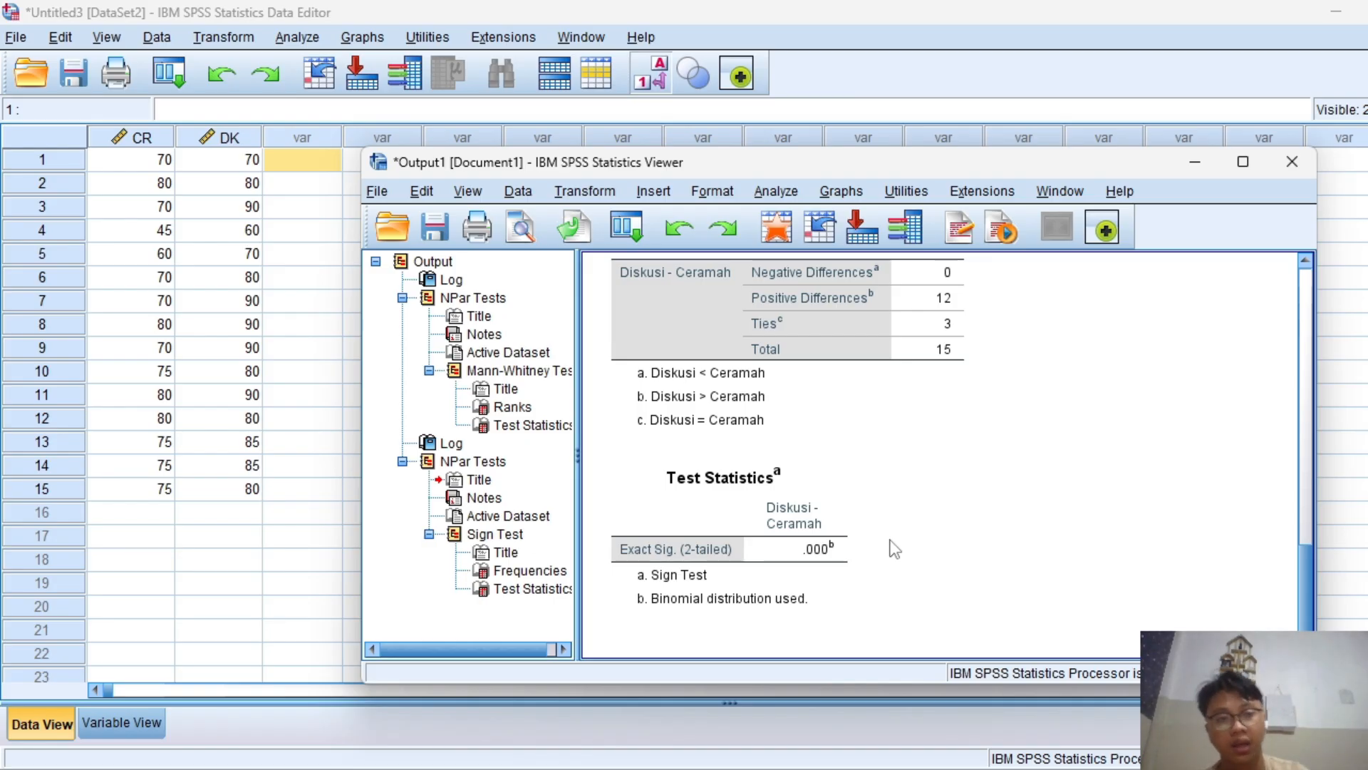
click(1195, 163)
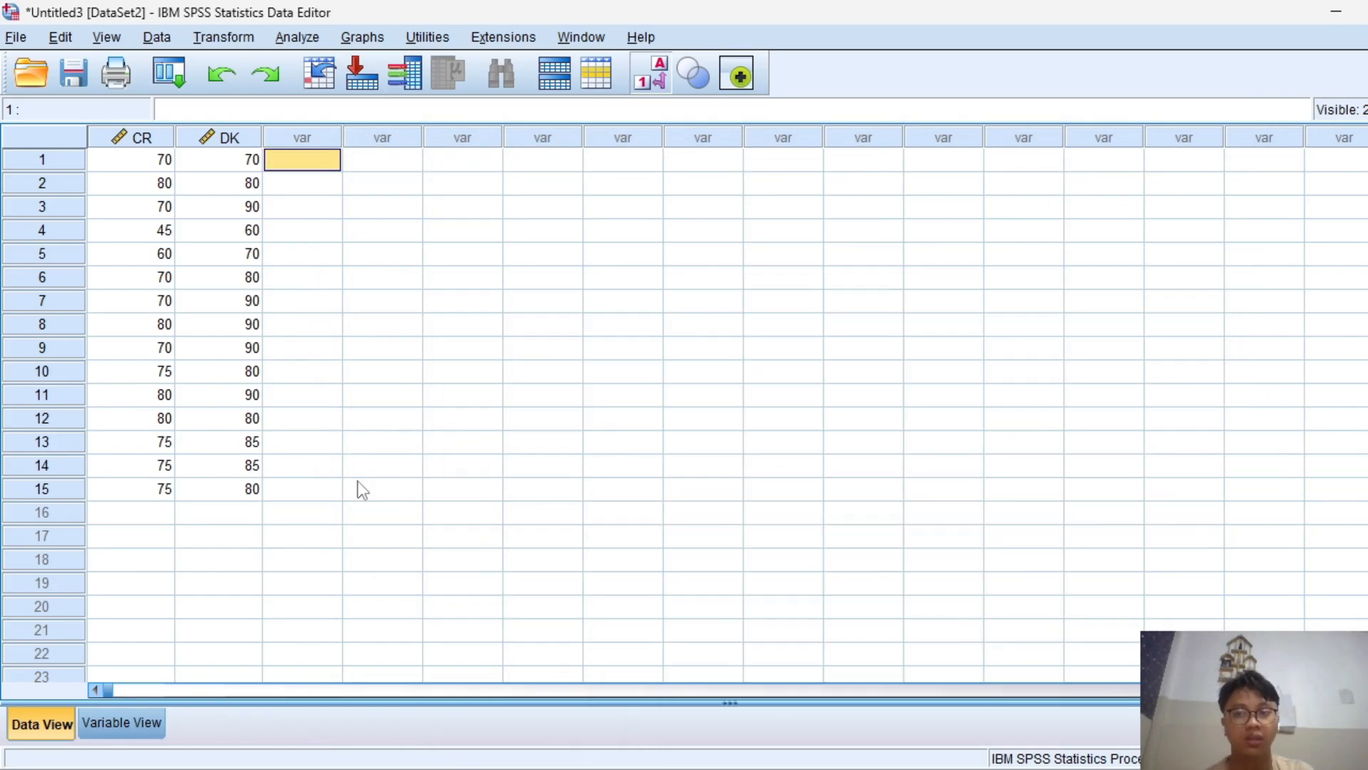